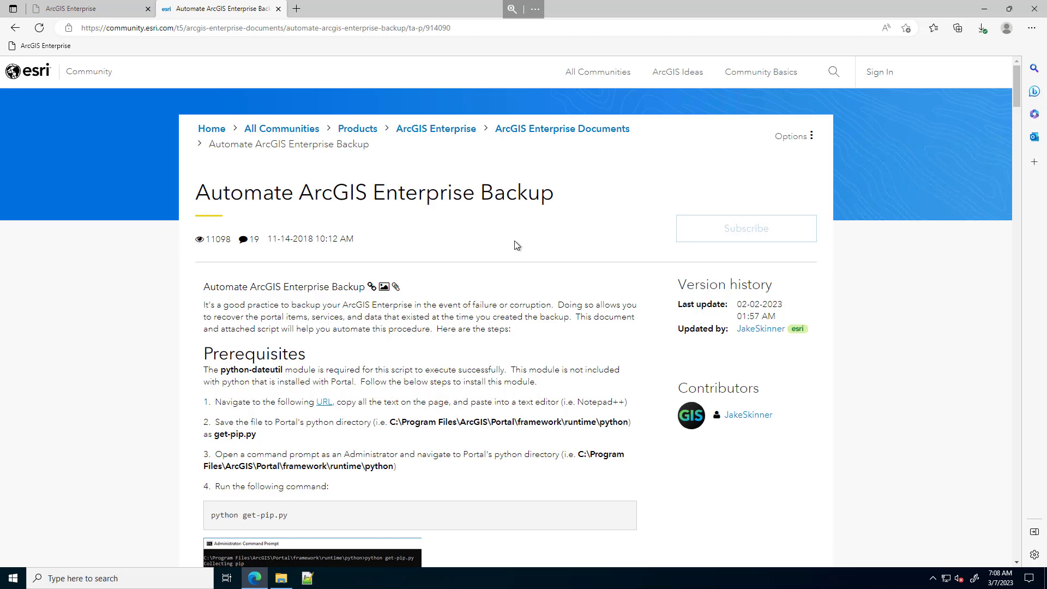
Scroll to the Configure Script and BAT File steps and the WEBGISDR_Export_FULL 10.7.1/10.8.1 attachments
{"action": "scroll", "coordinate": [146, 363], "scroll_direction": "down", "scroll_amount": 6}
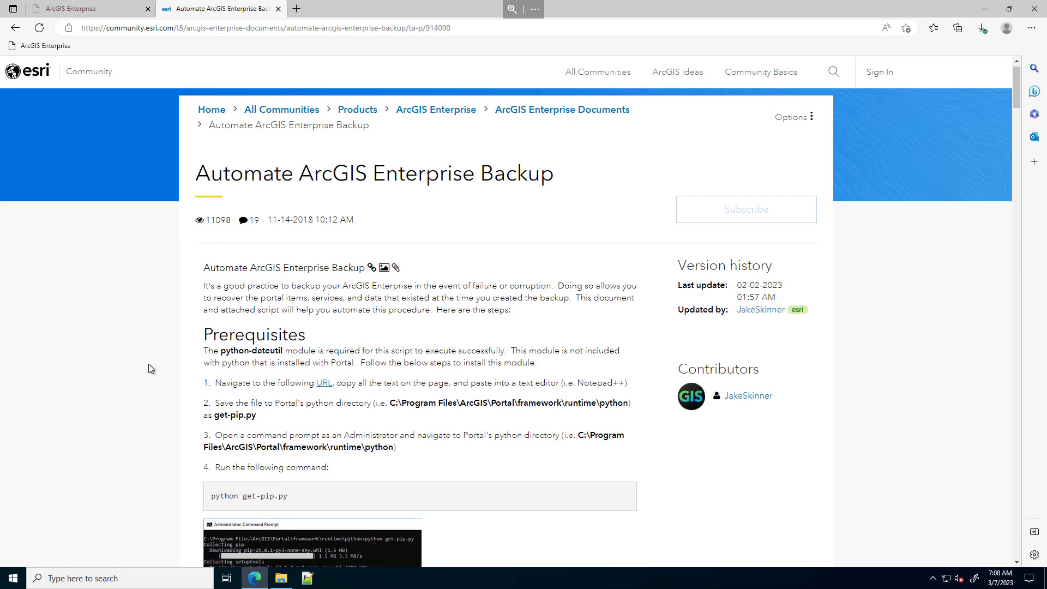
{"action": "scroll", "coordinate": [168, 373], "scroll_direction": "down", "scroll_amount": 4}
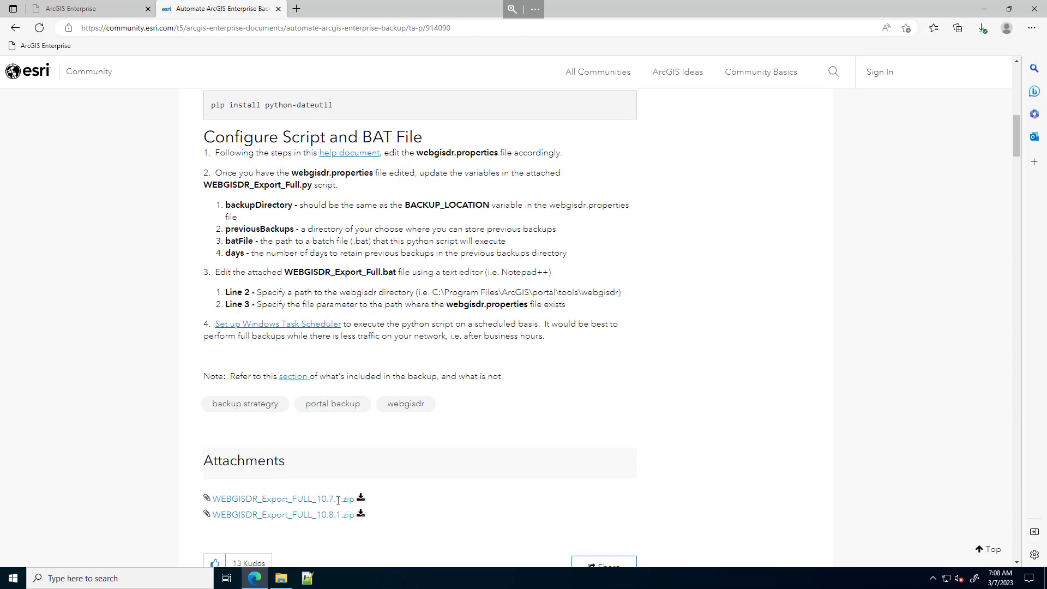
{"action": "scroll", "coordinate": [342, 515], "scroll_direction": "down", "scroll_amount": 1}
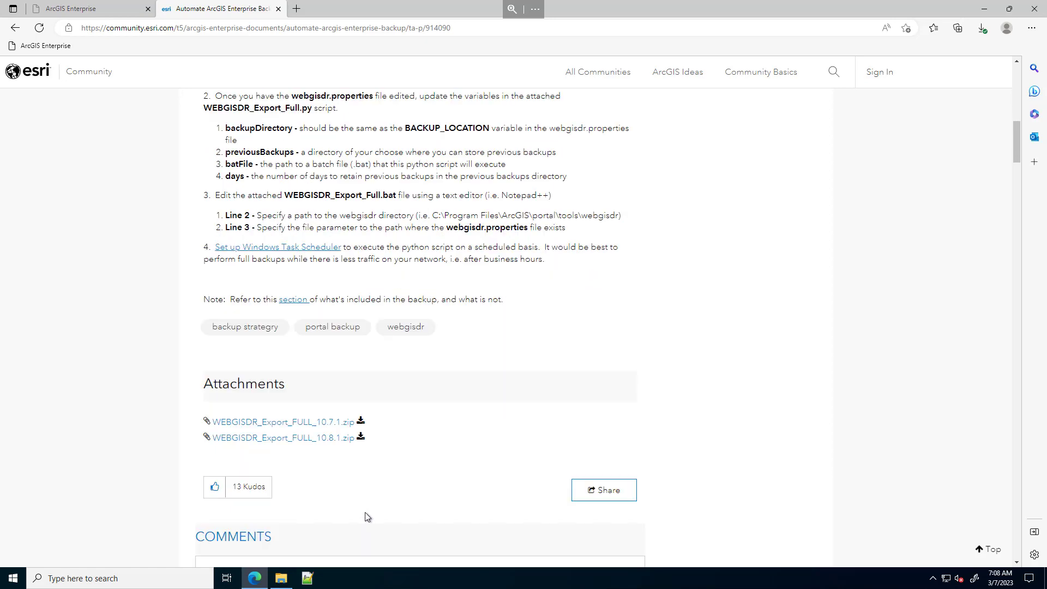
{"action": "left_click_drag", "start_coordinate": [318, 440], "coordinate": [343, 439]}
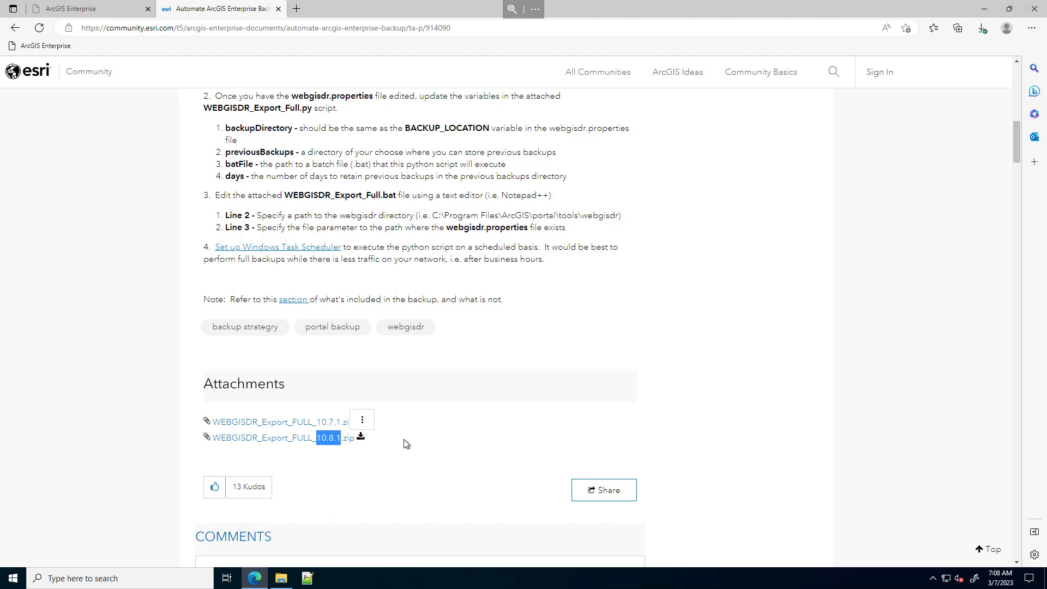
{"action": "left_click", "coordinate": [466, 420]}
{"action": "scroll", "coordinate": [464, 426], "scroll_direction": "up", "scroll_amount": 1}
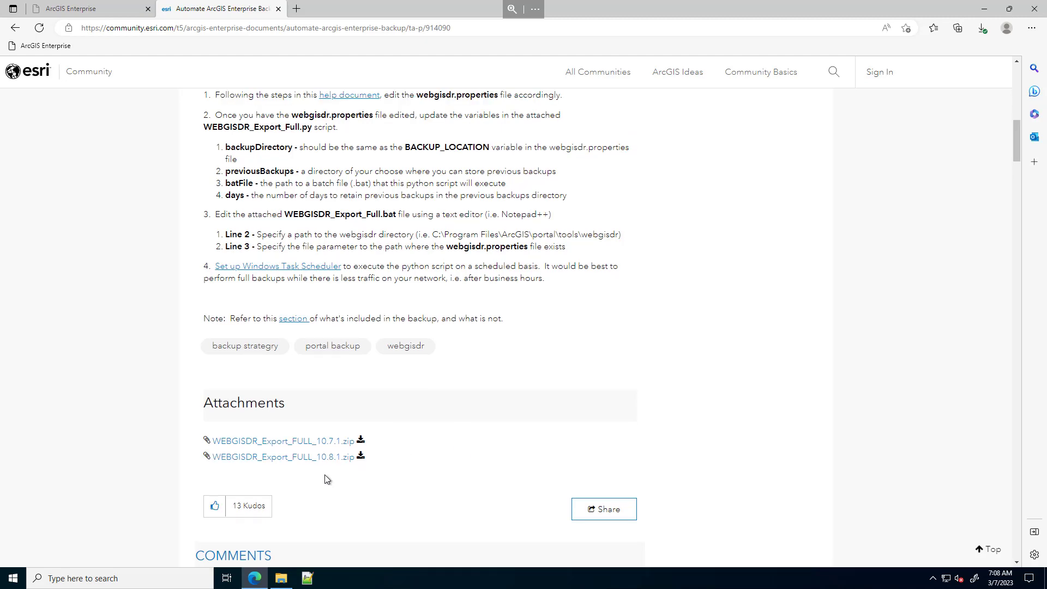
Check WEBGISDR_Export_Full.py in C:\Backups\ArcGIS_Enterprise, then scroll the article up to Prerequisites
{"action": "left_click", "coordinate": [282, 579]}
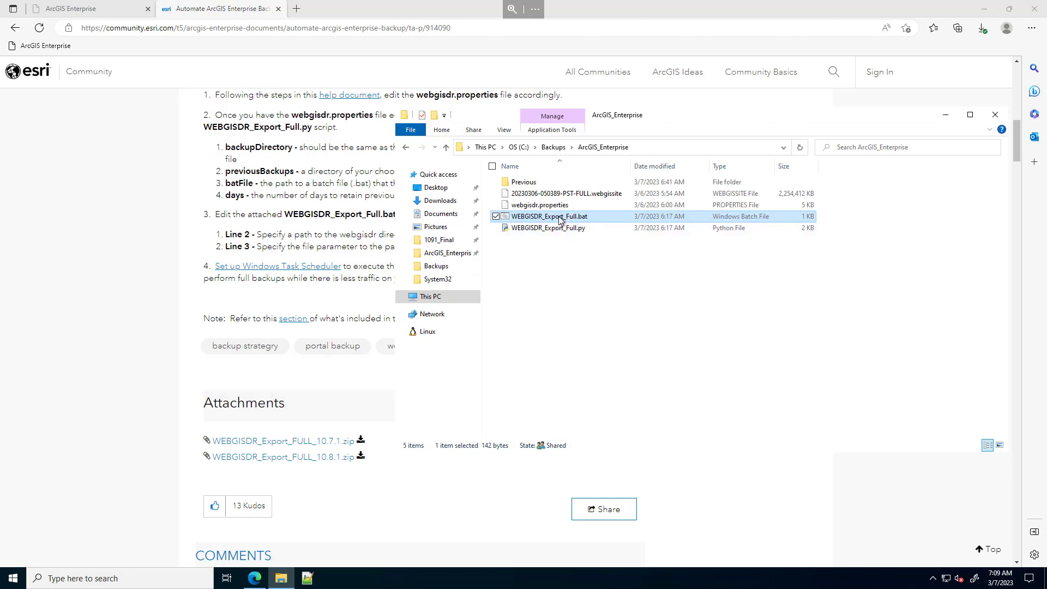
{"action": "left_click", "coordinate": [523, 230]}
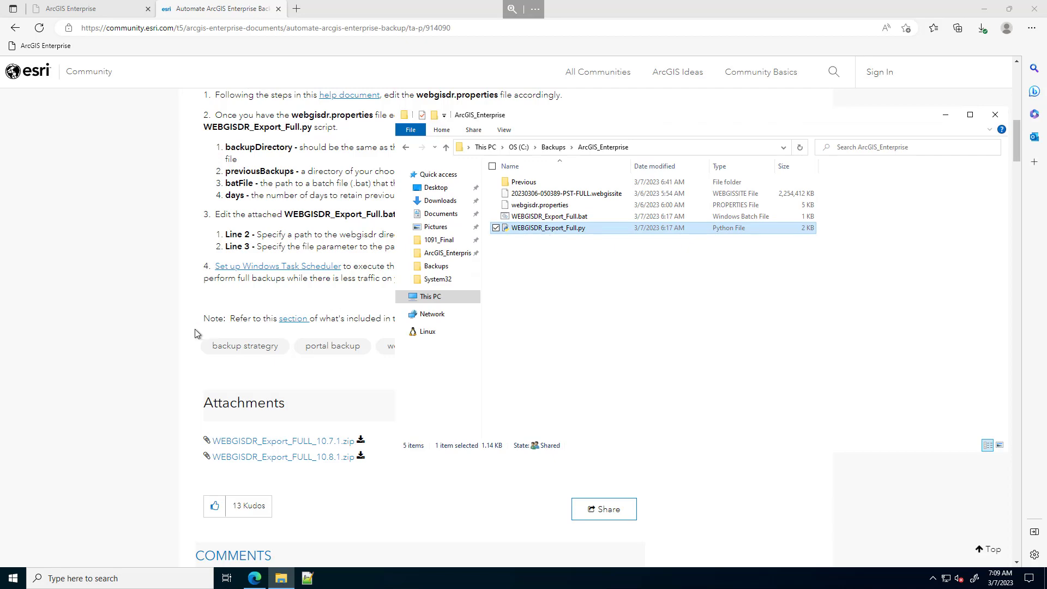
{"action": "left_click", "coordinate": [139, 356]}
{"action": "scroll", "coordinate": [139, 428], "scroll_direction": "up", "scroll_amount": 8}
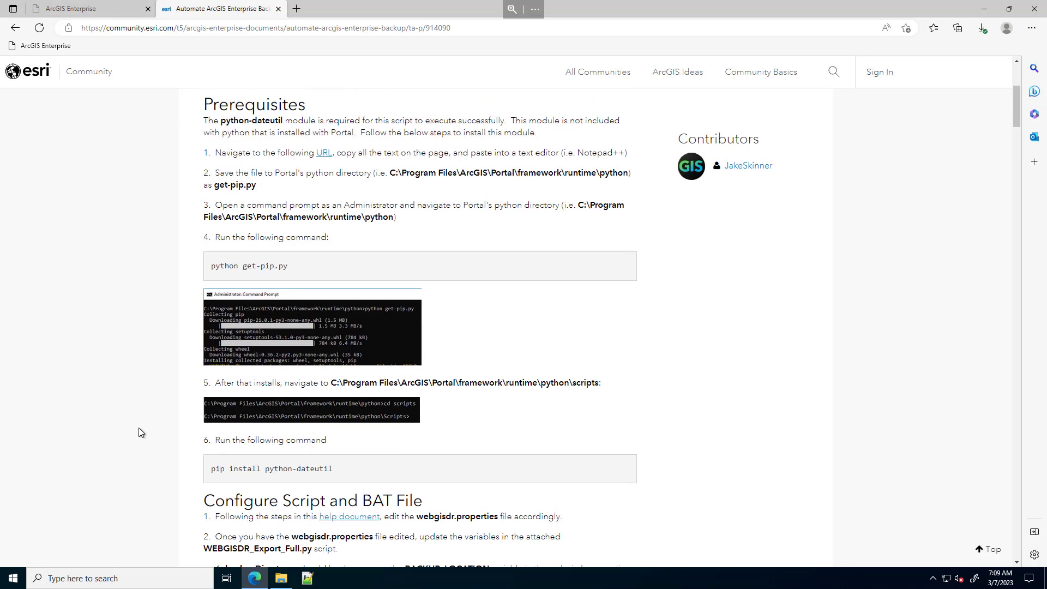
{"action": "scroll", "coordinate": [138, 427], "scroll_direction": "up", "scroll_amount": 4}
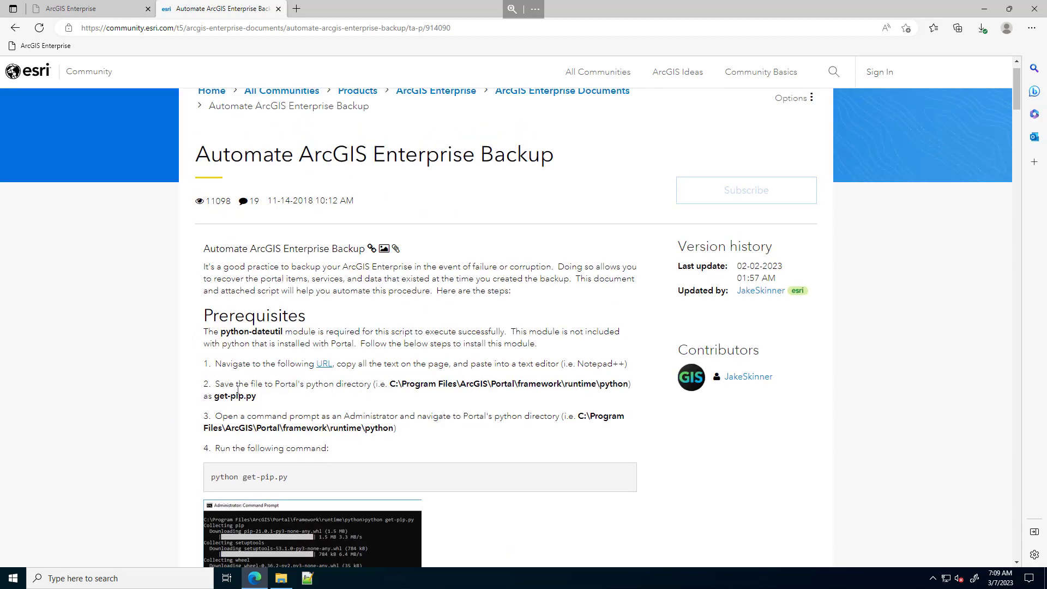
{"action": "left_click_drag", "start_coordinate": [219, 331], "coordinate": [285, 331]}
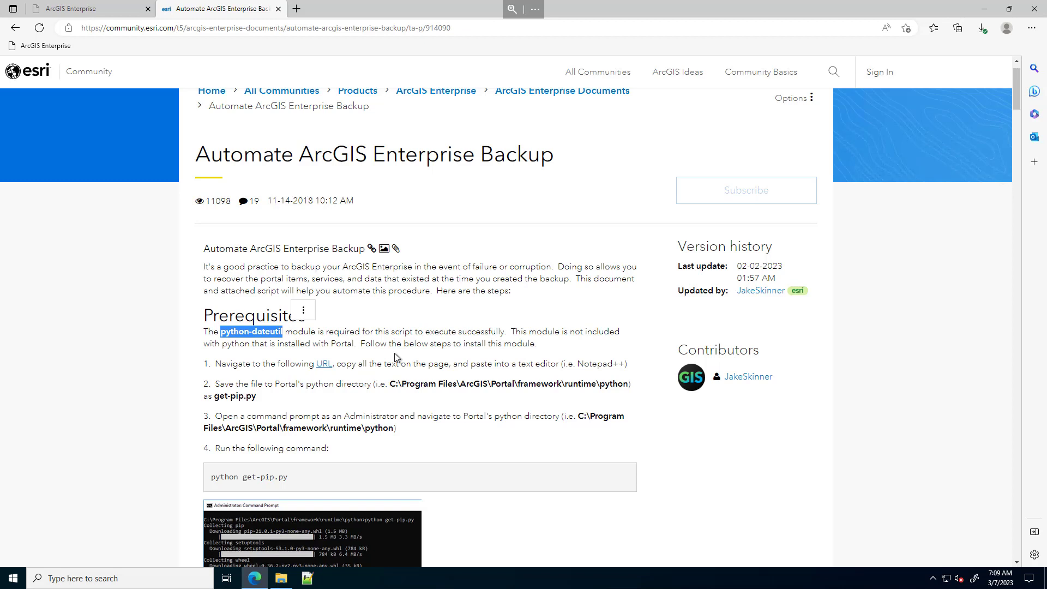
{"action": "left_click", "coordinate": [396, 313]}
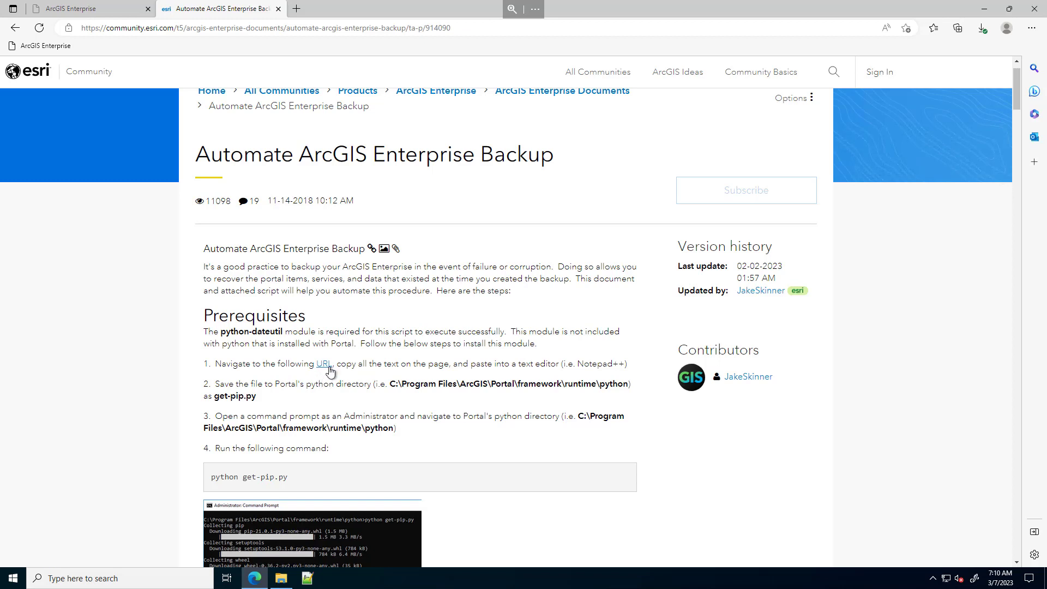
Copy the full get-pip.py script from bootstrap.pypa.io and launch Notepad++ as administrator
{"action": "right_click", "coordinate": [323, 369]}
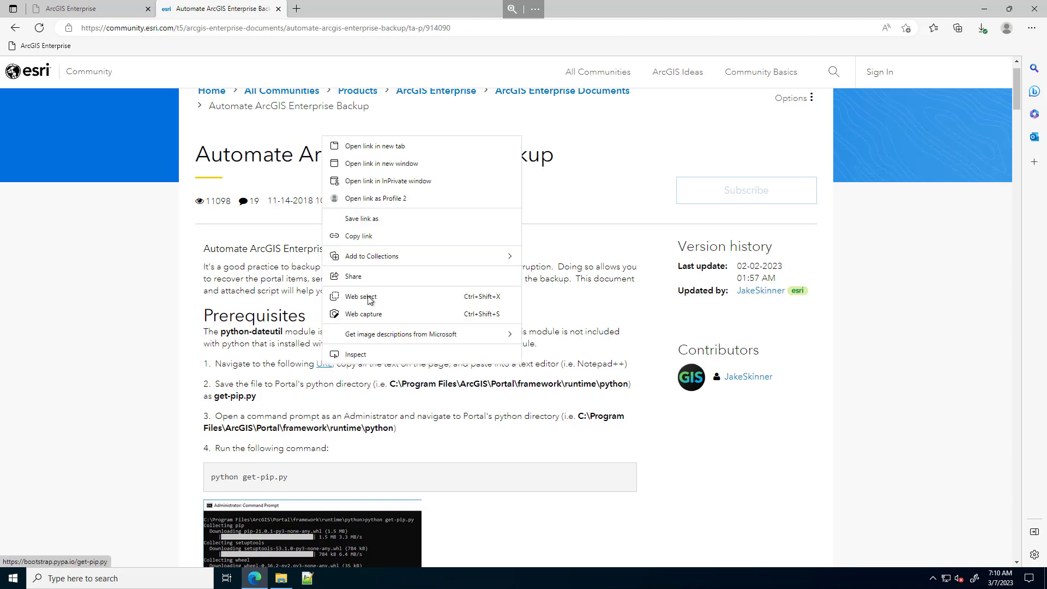
{"action": "left_click", "coordinate": [369, 143]}
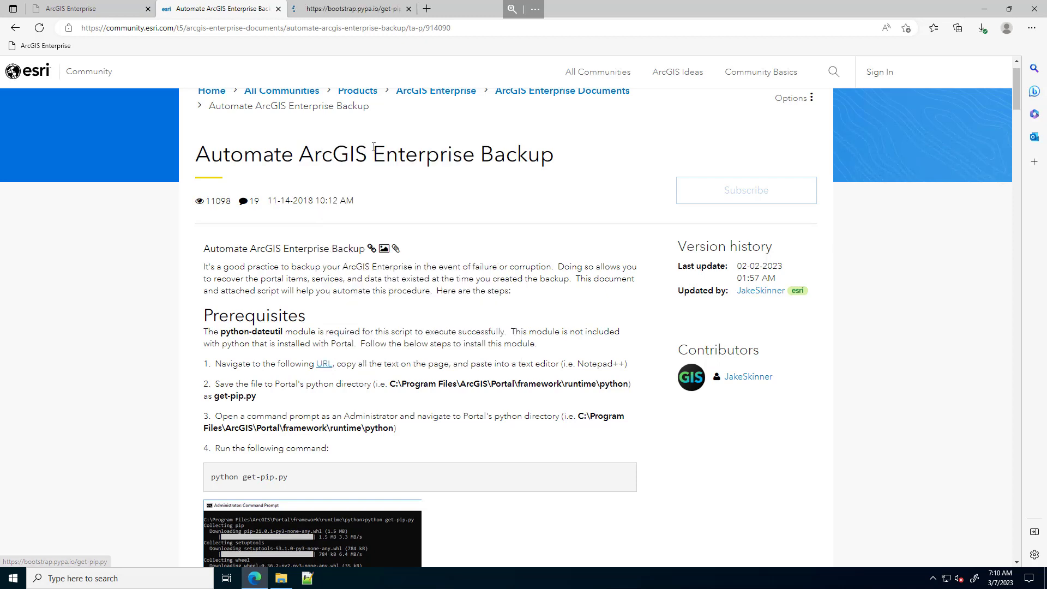
{"action": "left_click", "coordinate": [335, 11]}
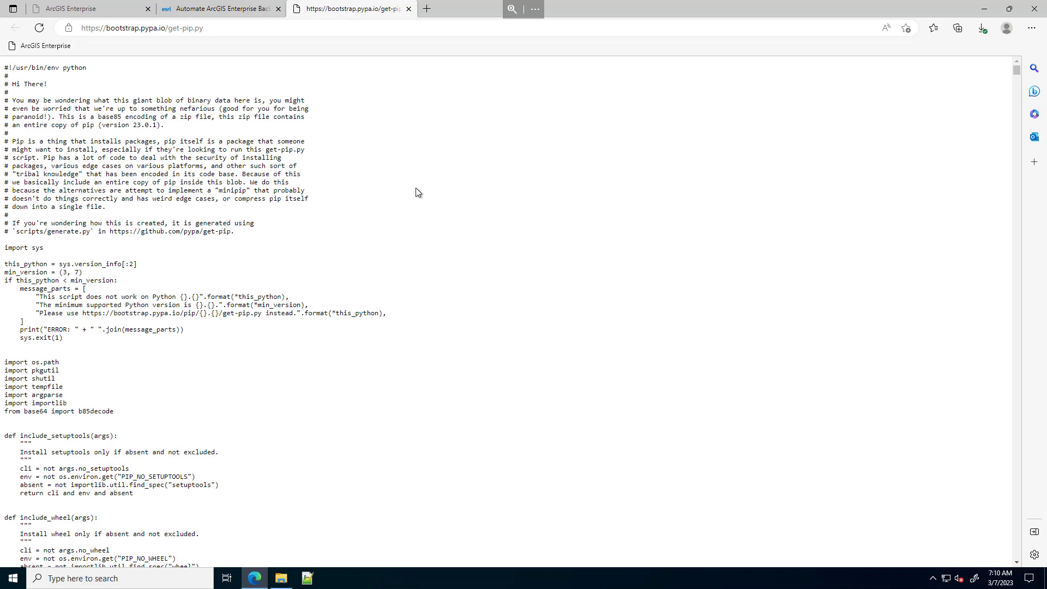
{"action": "key", "text": "ctrl+a"}
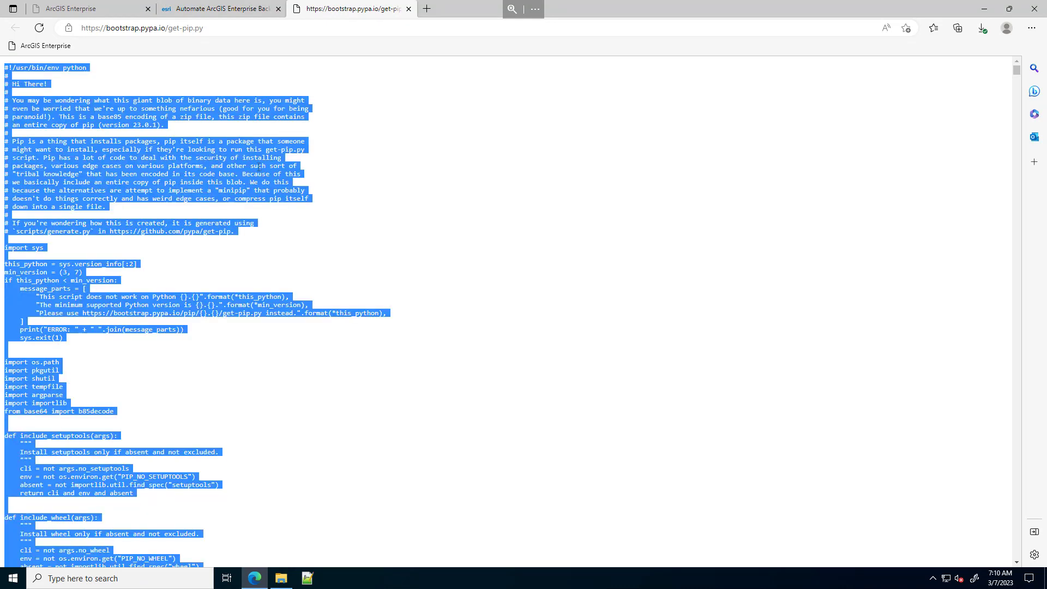
{"action": "right_click", "coordinate": [255, 165]}
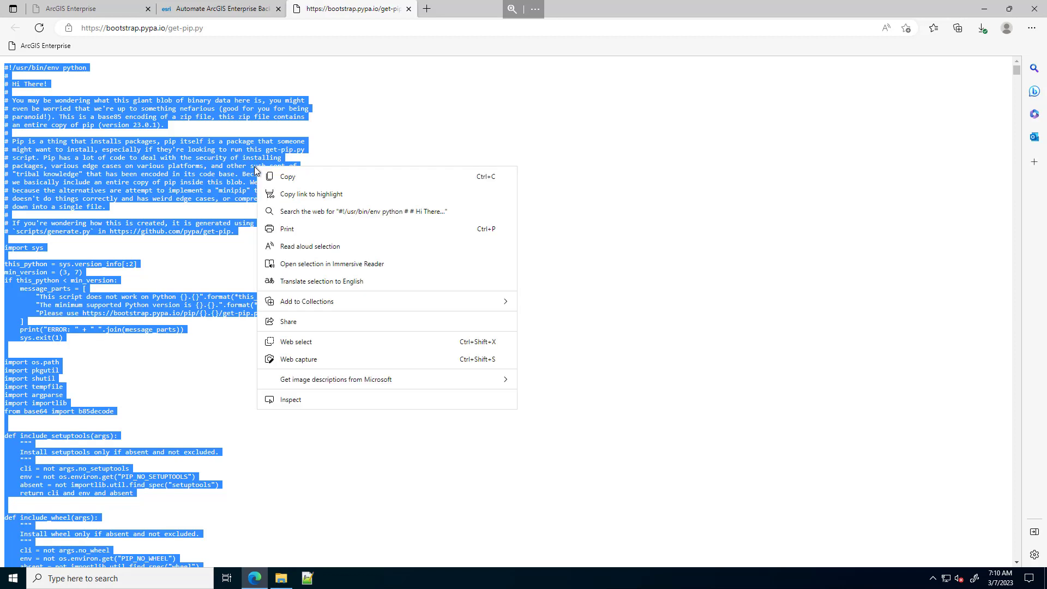
{"action": "left_click", "coordinate": [283, 177]}
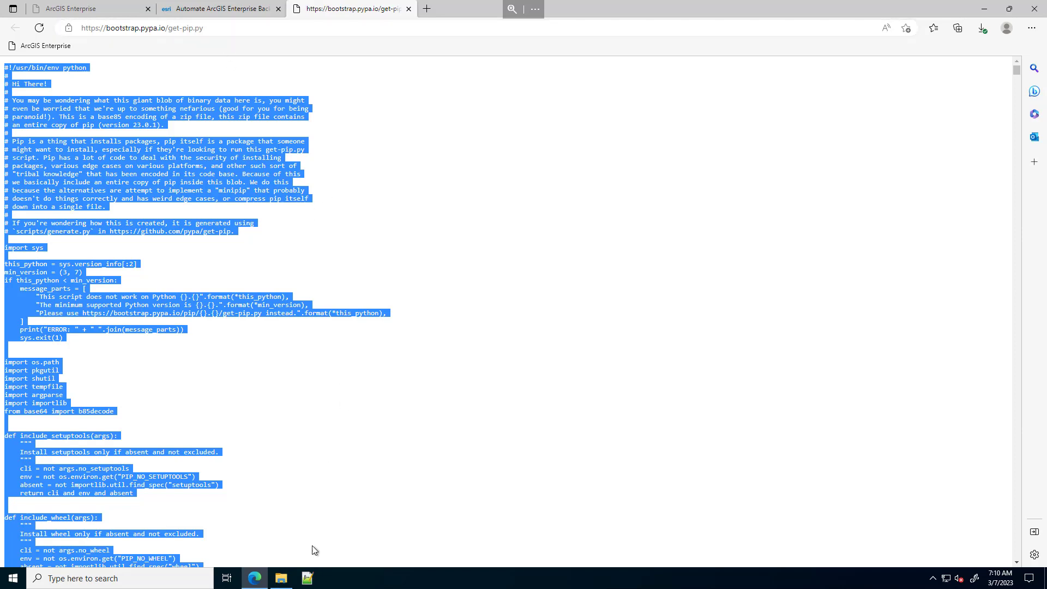
{"action": "right_click", "coordinate": [307, 578], "text": "shift"}
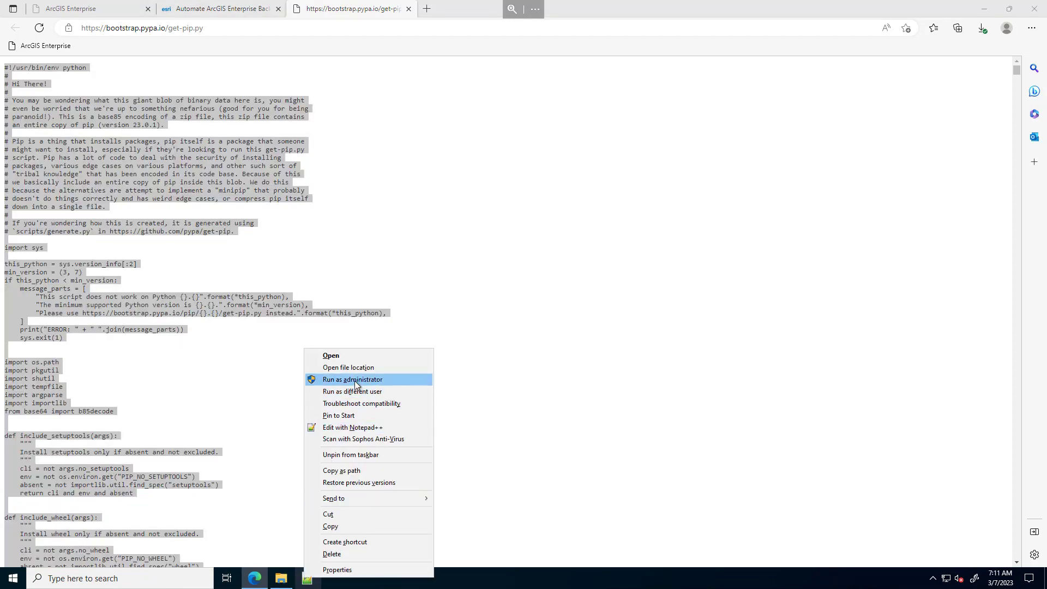
{"action": "left_click", "coordinate": [354, 380]}
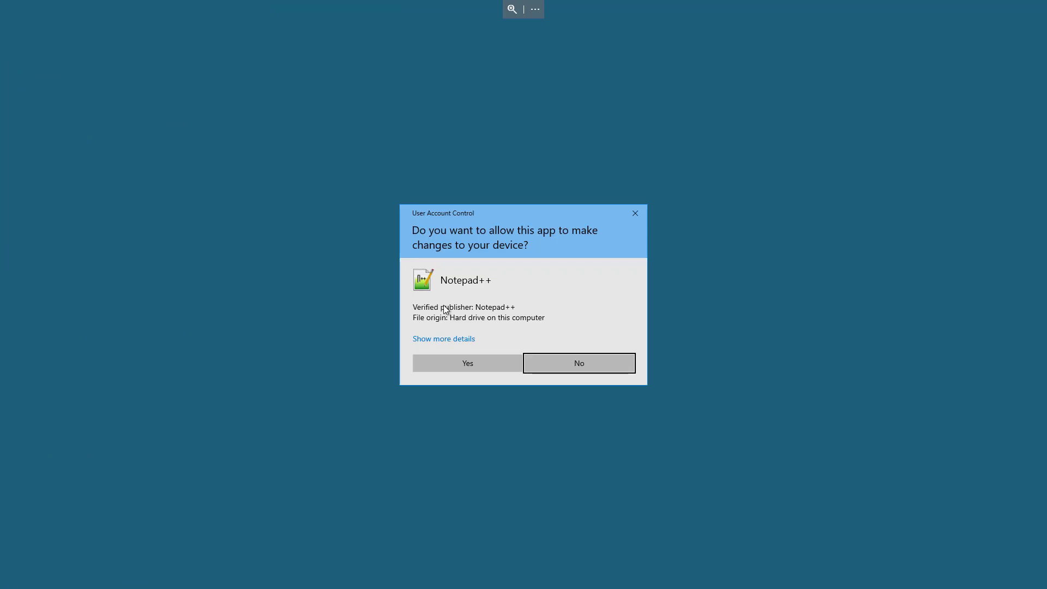
Paste the script into Notepad++ and copy the Portal python directory path from the article
{"action": "left_click", "coordinate": [467, 363]}
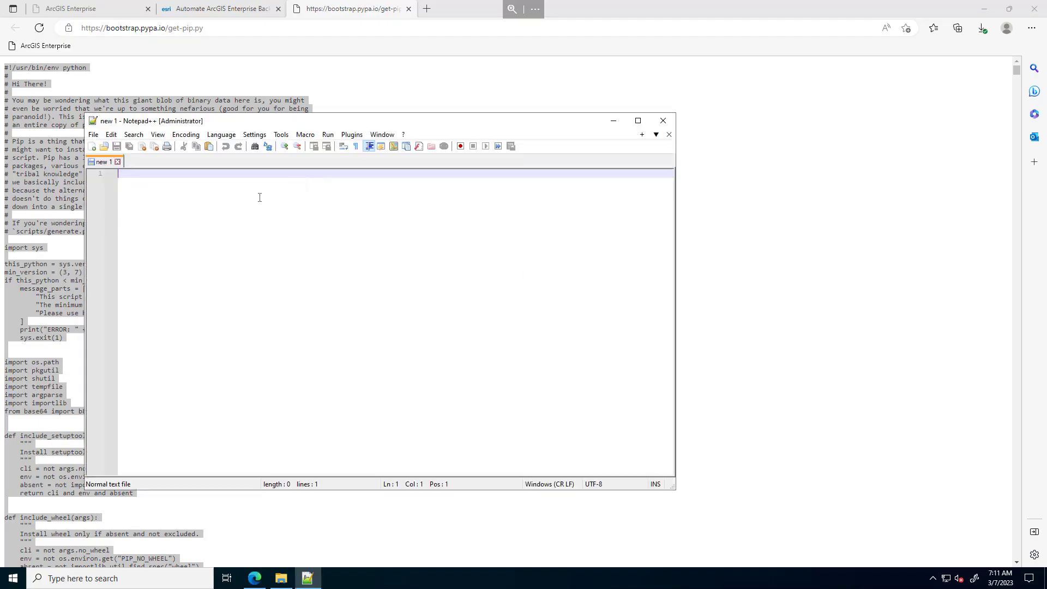
{"action": "key", "text": "ctrl+v"}
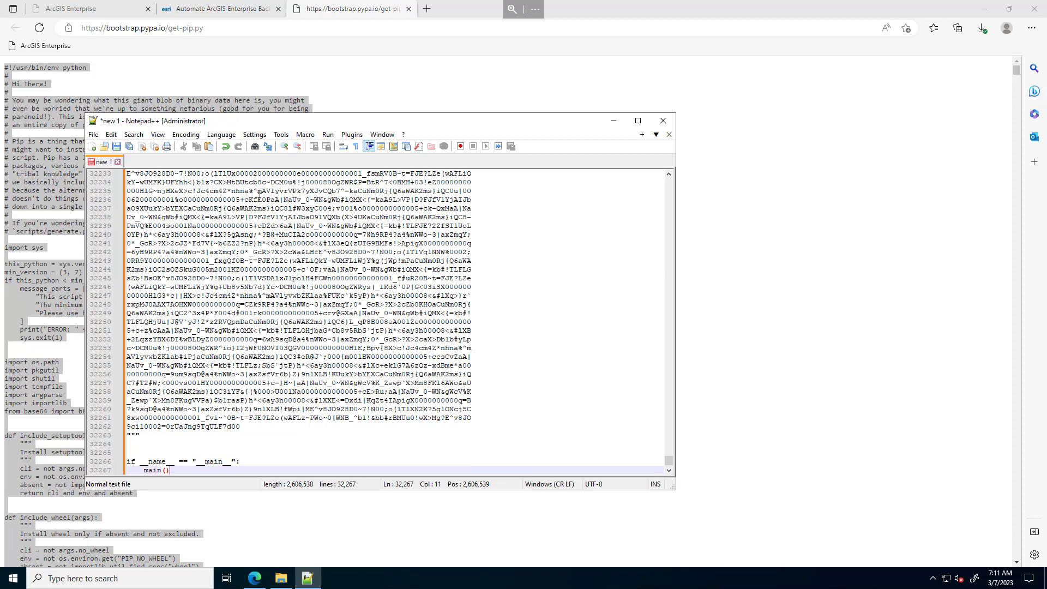
{"action": "left_click", "coordinate": [209, 13]}
{"action": "left_click", "coordinate": [209, 13]}
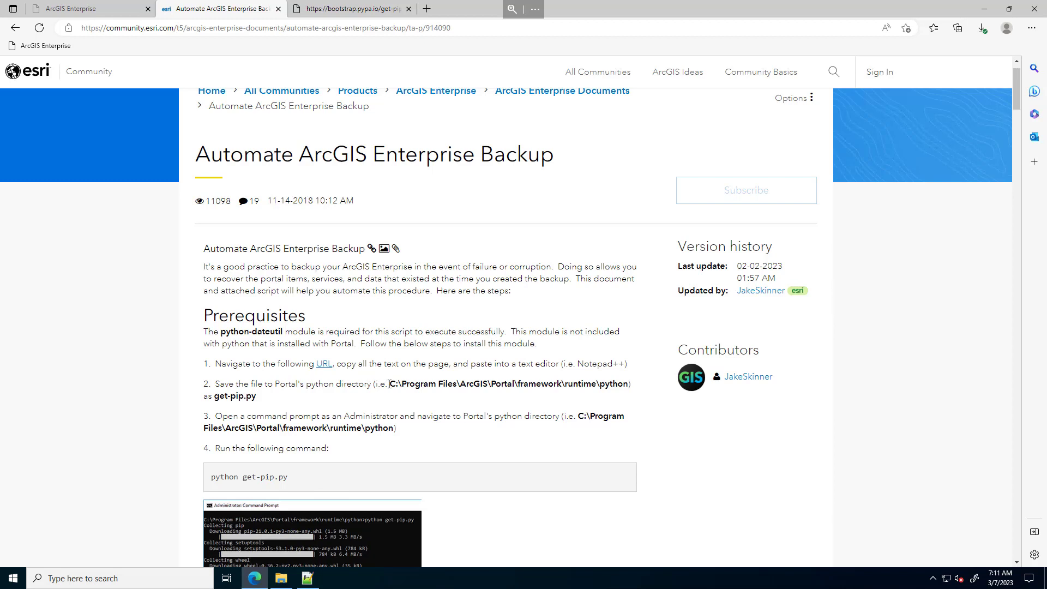
{"action": "left_click_drag", "start_coordinate": [389, 384], "coordinate": [516, 384]}
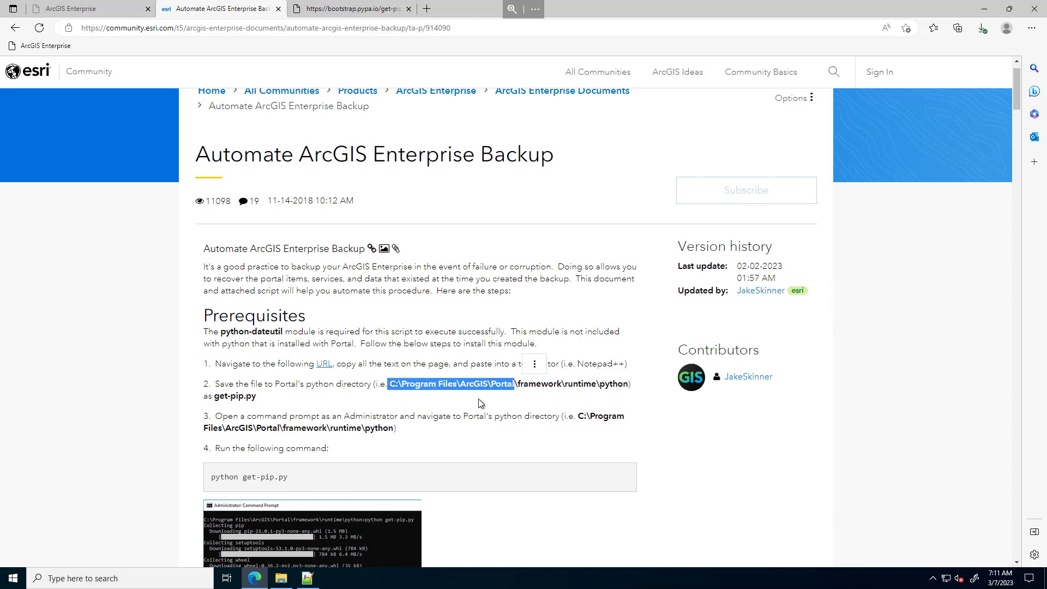
{"action": "left_click", "coordinate": [411, 394]}
{"action": "left_click_drag", "start_coordinate": [392, 385], "coordinate": [630, 384]}
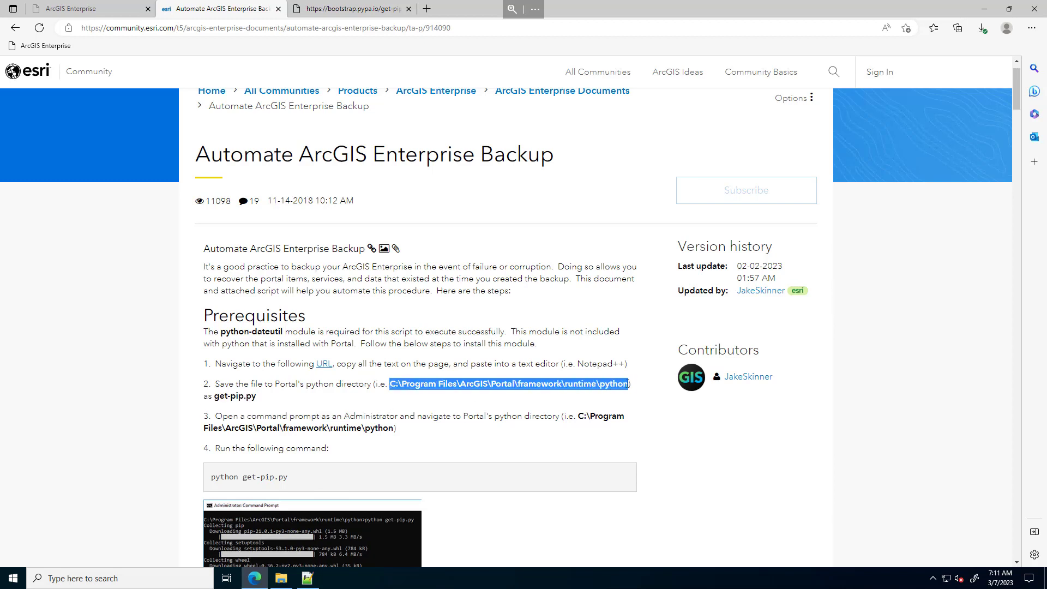
Save the file as get-pip.py in C:\Program Files\ArcGIS\Portal\framework\runtime\python
{"action": "left_click", "coordinate": [307, 578]}
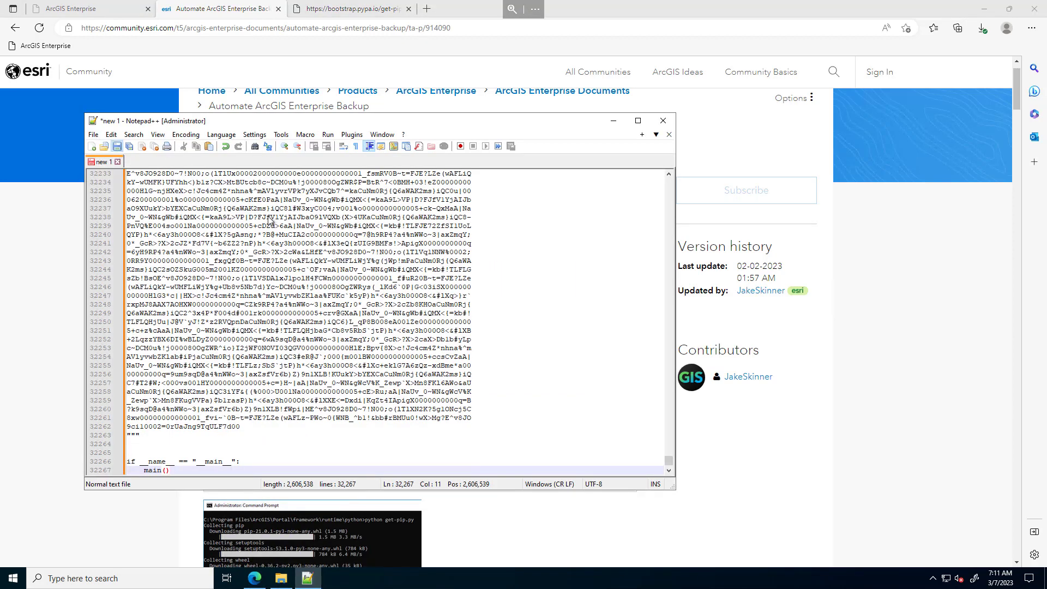
{"action": "key", "text": "ctrl+s"}
{"action": "left_click", "coordinate": [359, 173]}
{"action": "key", "text": "ctrl+v"}
{"action": "key", "text": "Return"}
{"action": "key", "text": "shift+Tab"}
{"action": "type", "text": "get-pip.py"}
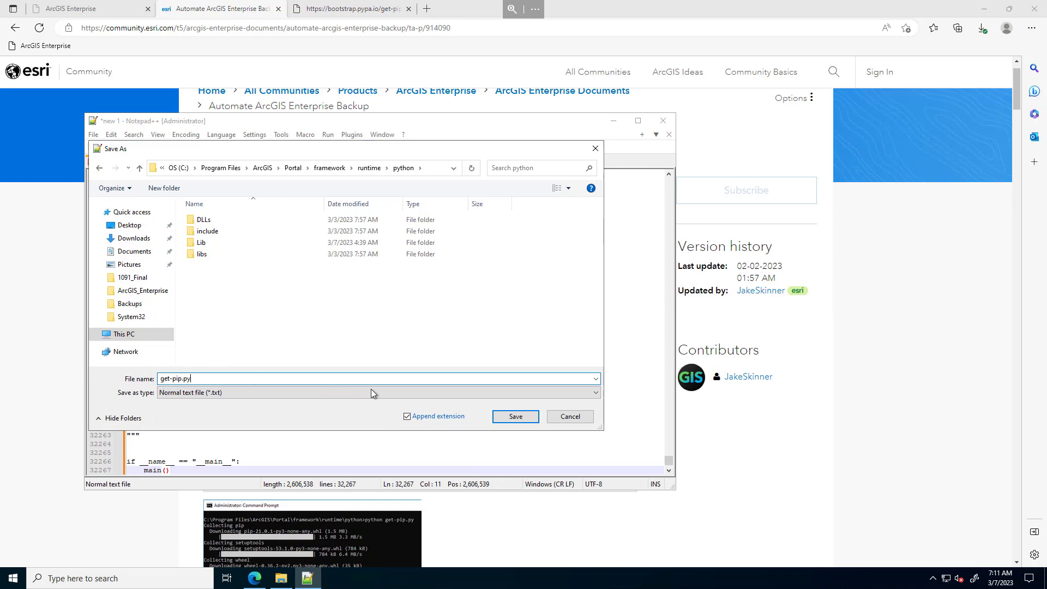
{"action": "left_click", "coordinate": [512, 418]}
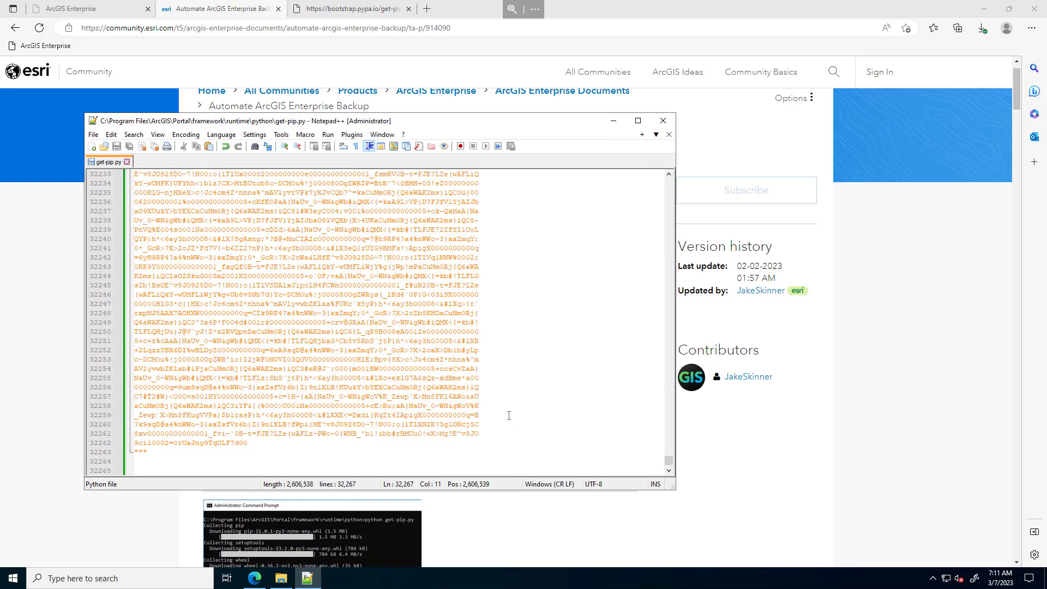
{"action": "left_click", "coordinate": [38, 248]}
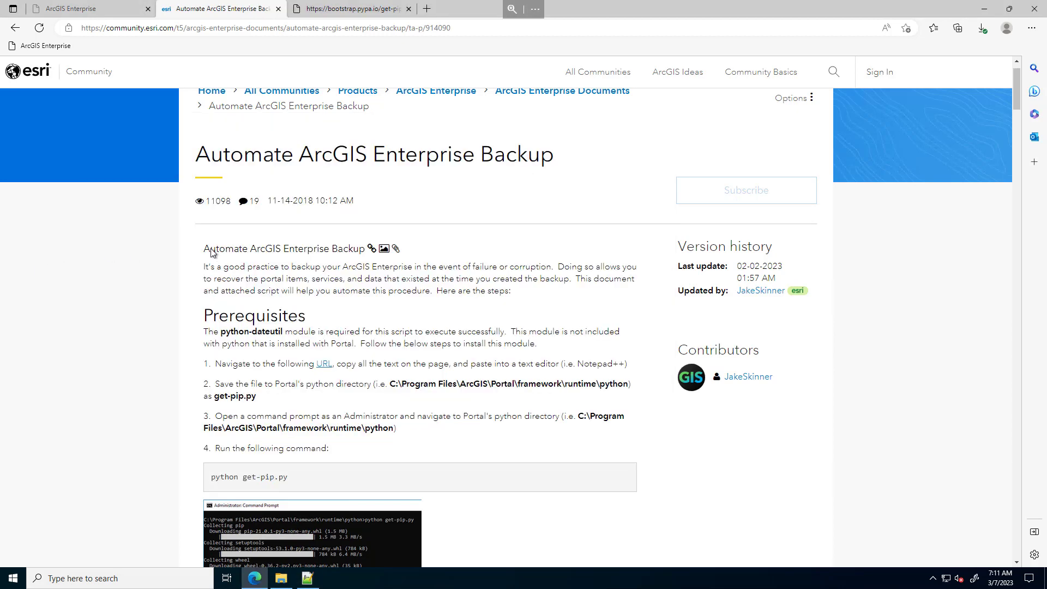
{"action": "scroll", "coordinate": [344, 428], "scroll_direction": "down", "scroll_amount": 3}
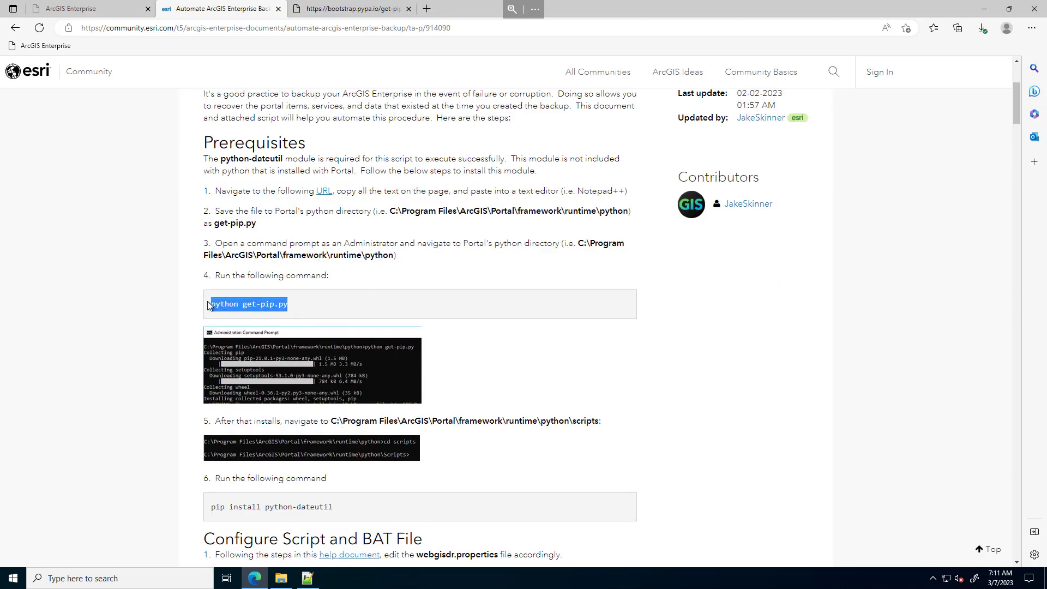
{"action": "left_click", "coordinate": [460, 251]}
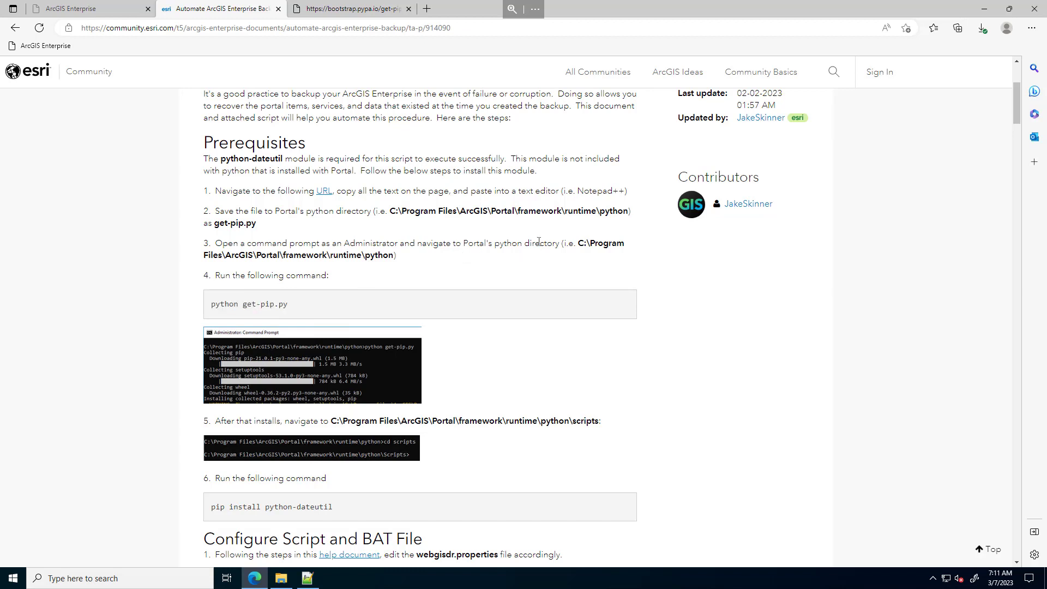
{"action": "left_click_drag", "start_coordinate": [578, 243], "coordinate": [393, 258]}
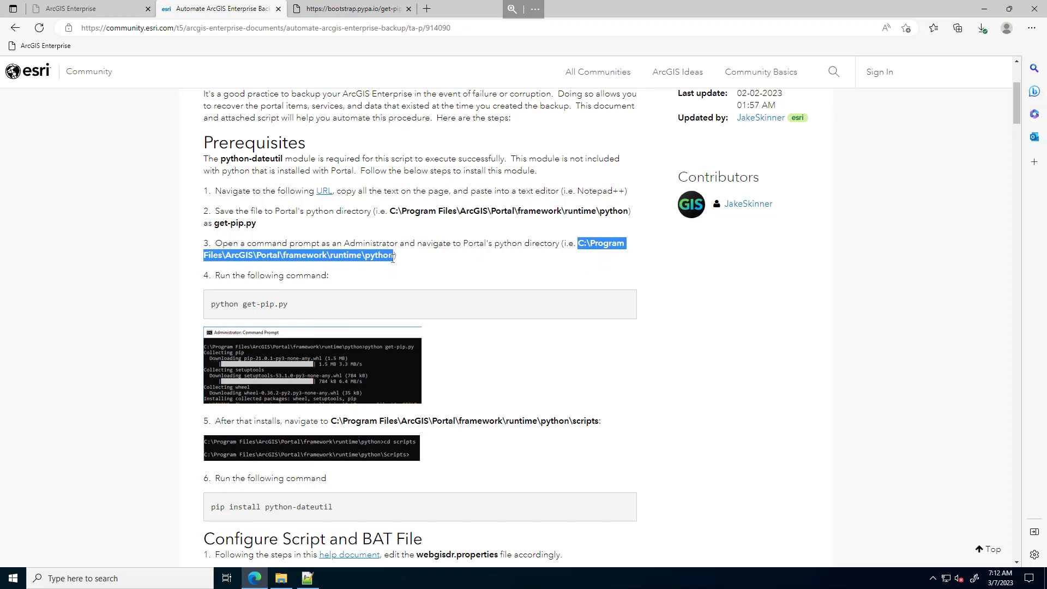
{"action": "left_click", "coordinate": [447, 270]}
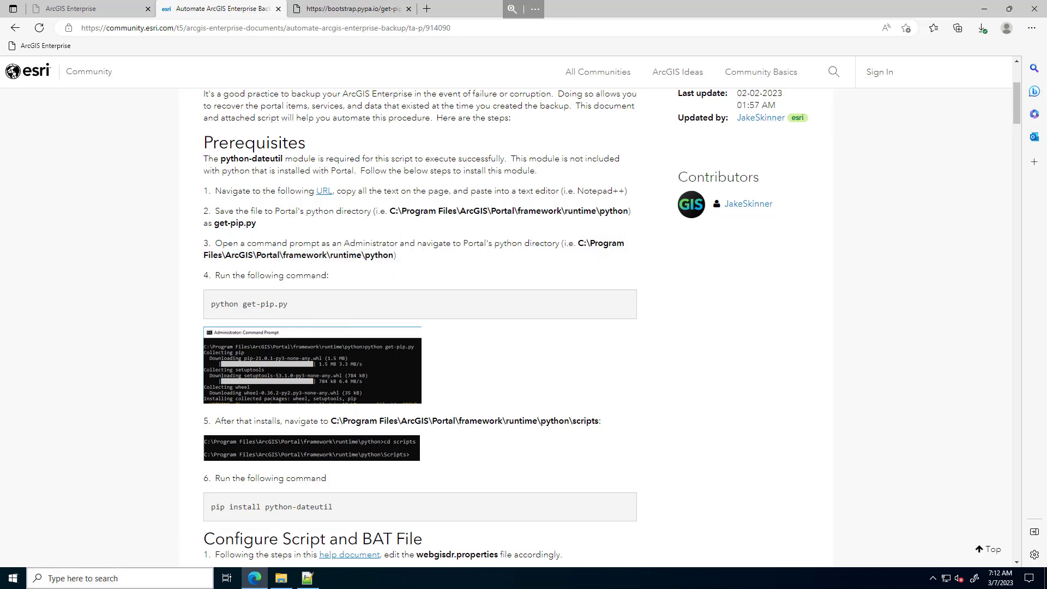
{"action": "left_click", "coordinate": [12, 579]}
Launch Command Prompt as administrator
{"action": "type", "text": "cmd"}
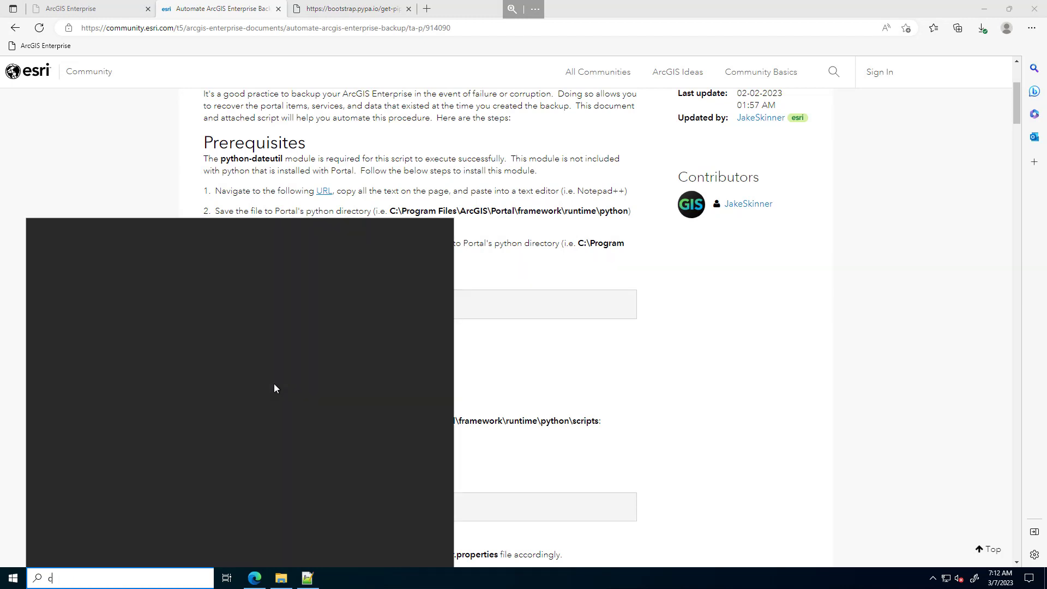
{"action": "right_click", "coordinate": [122, 289]}
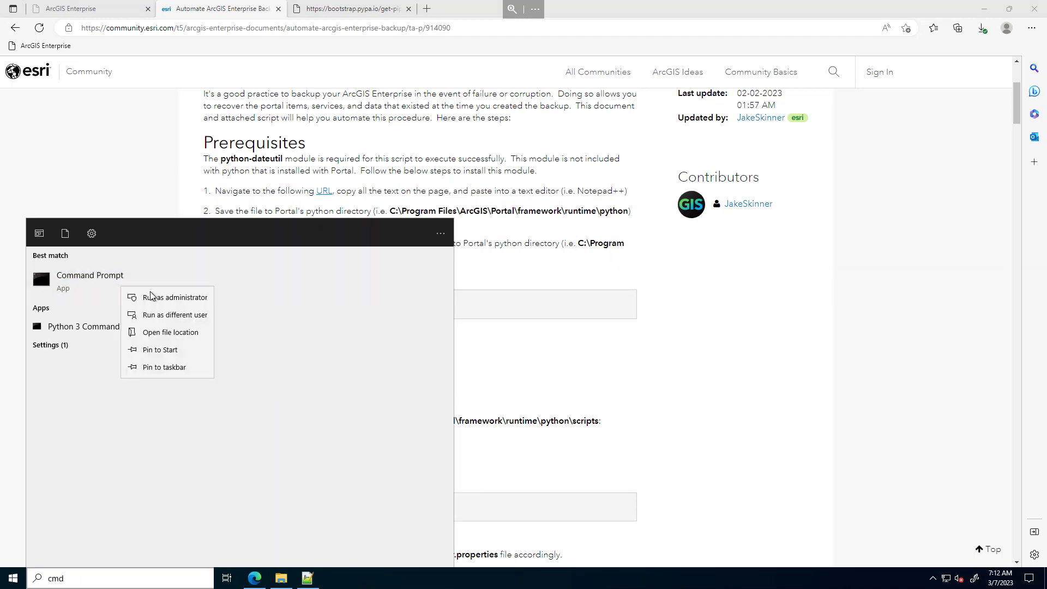
{"action": "left_click", "coordinate": [135, 297]}
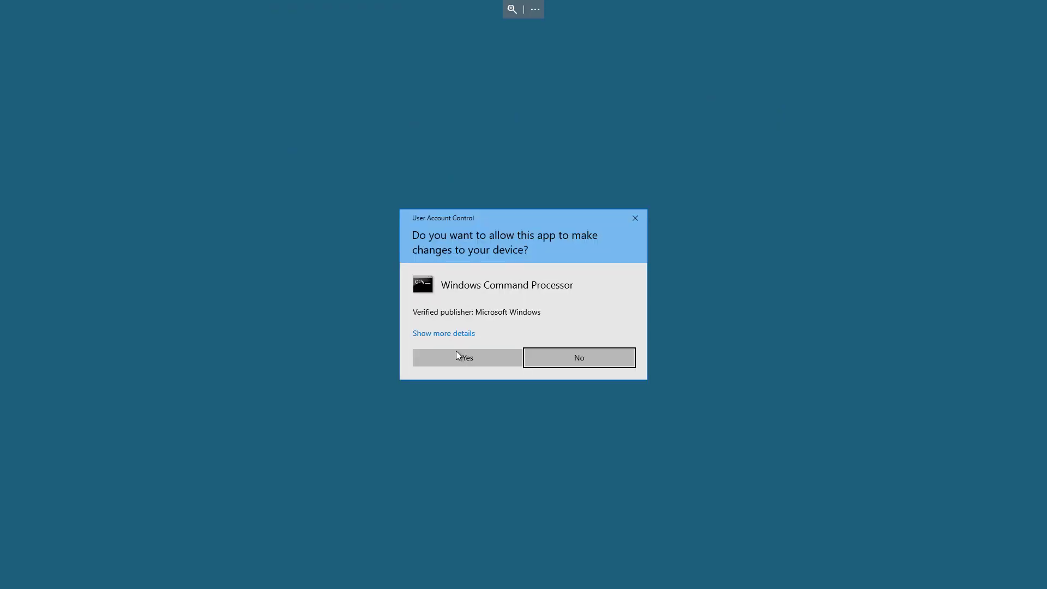
{"action": "left_click", "coordinate": [458, 356]}
Change directory to Portal's python runtime folder using the path copied from the article
{"action": "type", "text": "cd"}
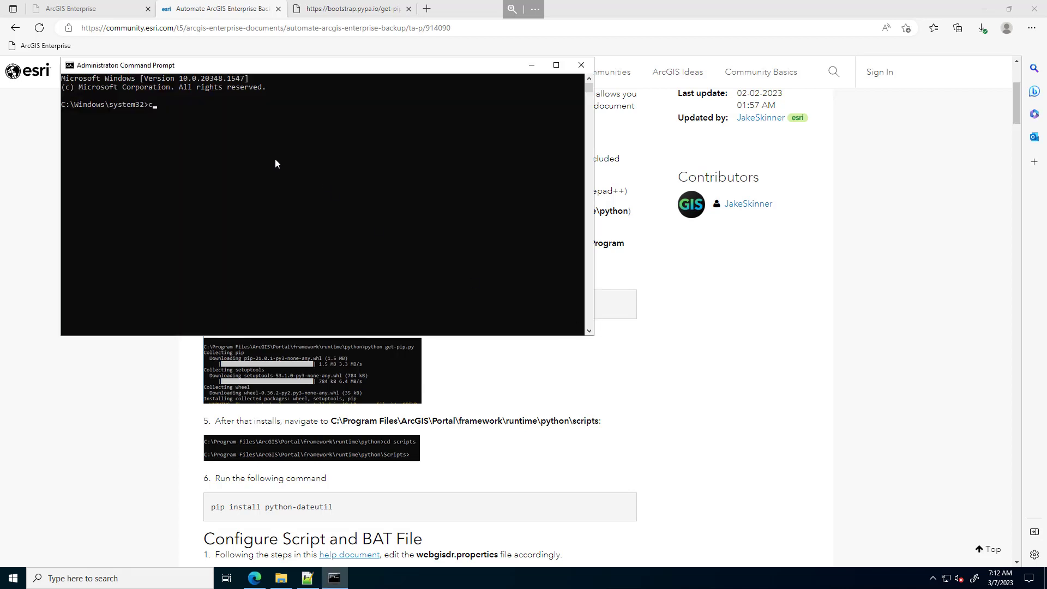
{"action": "left_click", "coordinate": [716, 360]}
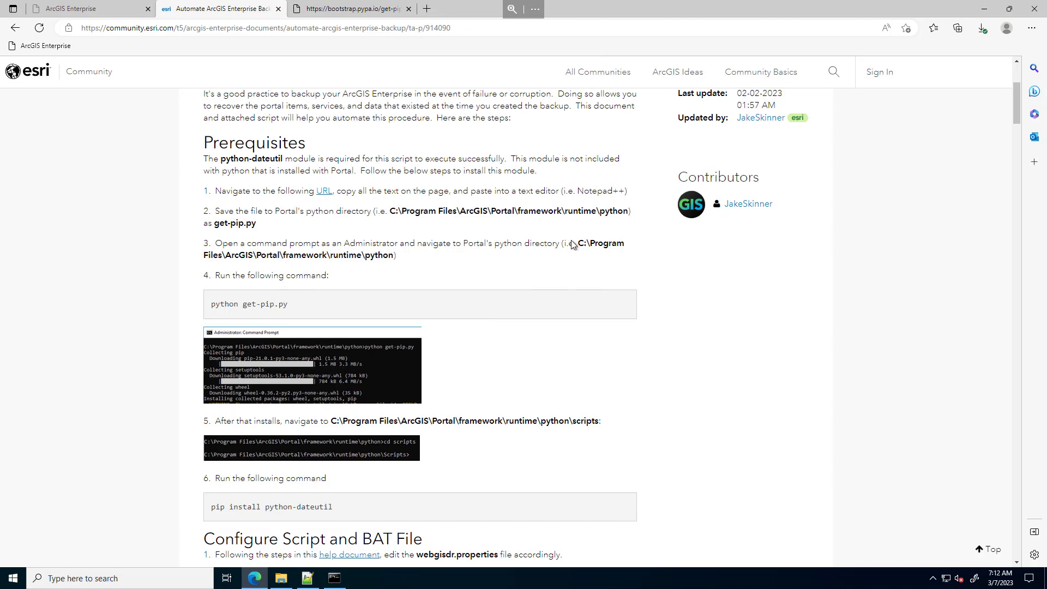
{"action": "left_click_drag", "start_coordinate": [578, 244], "coordinate": [396, 260]}
{"action": "key", "text": "ctrl+c"}
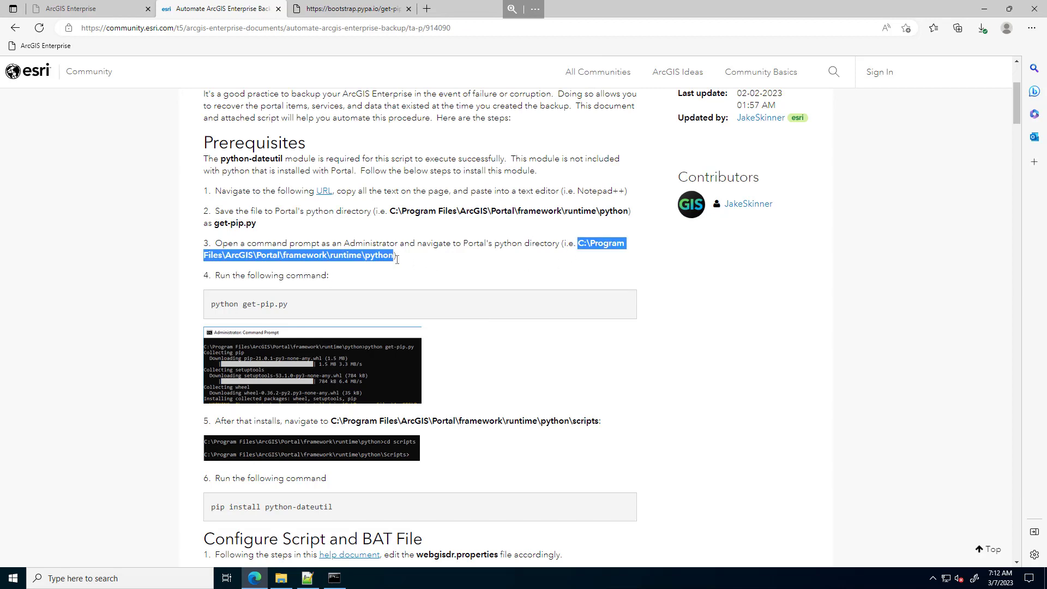
{"action": "left_click", "coordinate": [334, 578]}
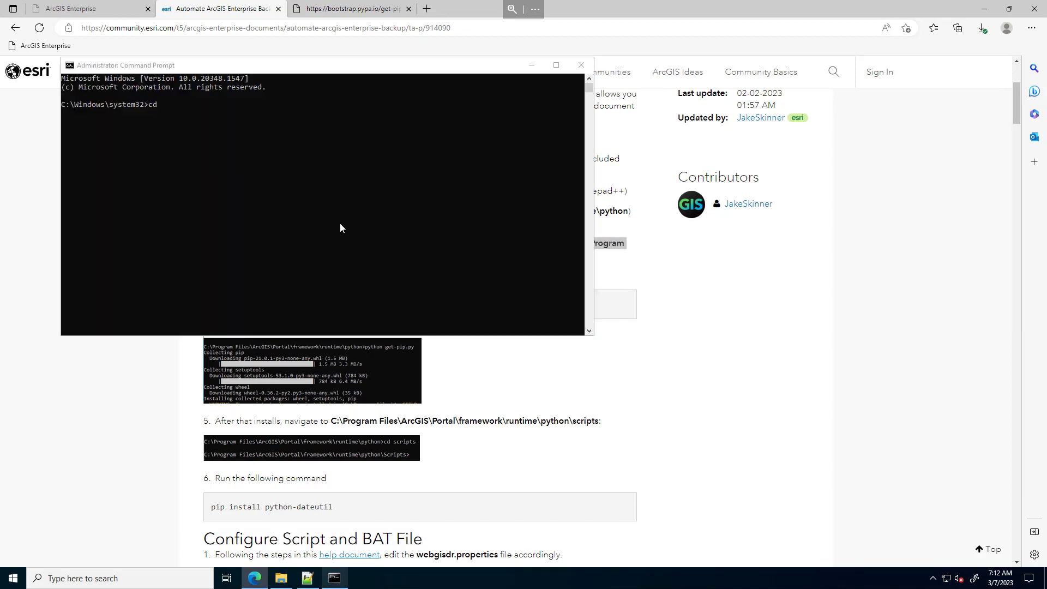
{"action": "type", "text": "cd"}
{"action": "key", "text": "ctrl+v"}
{"action": "key", "text": "Return"}
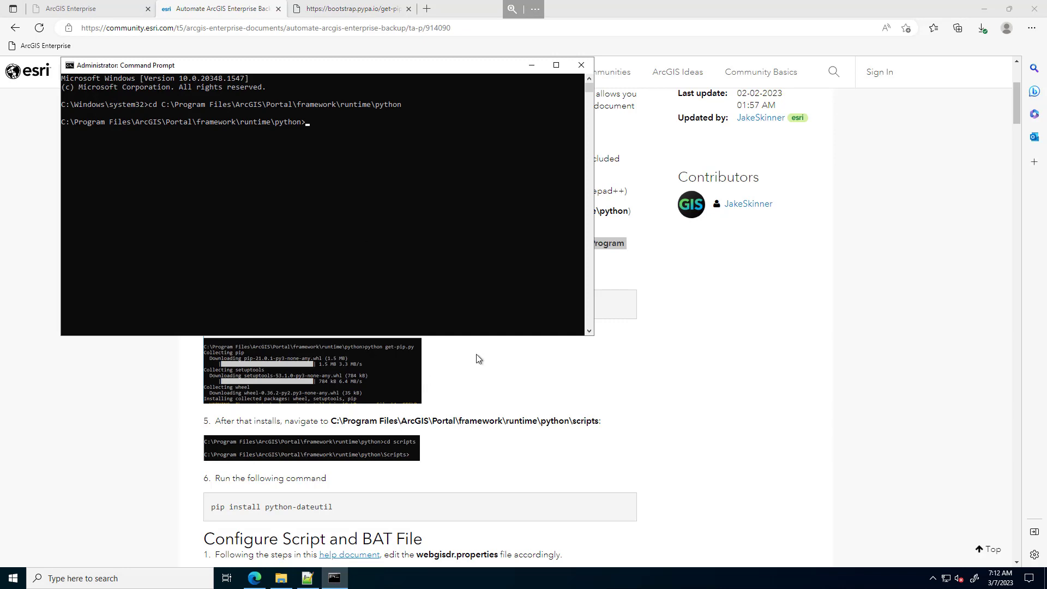
Run python get-pip.py to install pip 23.0.1
{"action": "left_click", "coordinate": [304, 321]}
{"action": "left_click_drag", "start_coordinate": [296, 306], "coordinate": [203, 306]}
{"action": "key", "text": "ctrl+c"}
{"action": "left_click", "coordinate": [334, 578]}
{"action": "right_click", "coordinate": [412, 162]}
{"action": "key", "text": "Return"}
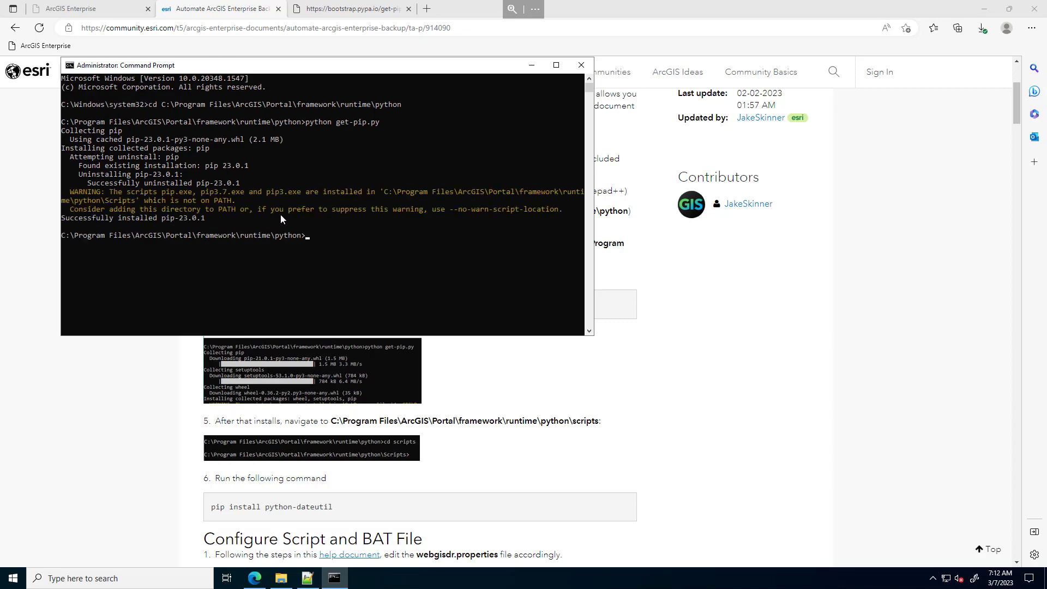
{"action": "left_click", "coordinate": [512, 388]}
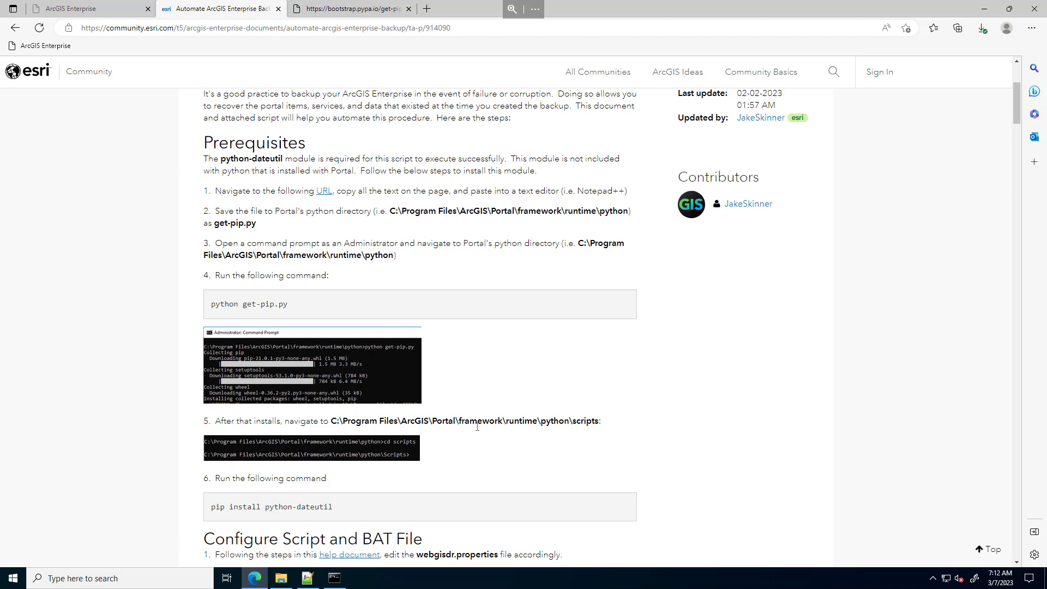
Move into the python Scripts folder with cd scripts
{"action": "left_click_drag", "start_coordinate": [573, 420], "coordinate": [601, 421]}
{"action": "left_click", "coordinate": [334, 577]}
{"action": "type", "text": "cd scripts"}
{"action": "key", "text": "Return"}
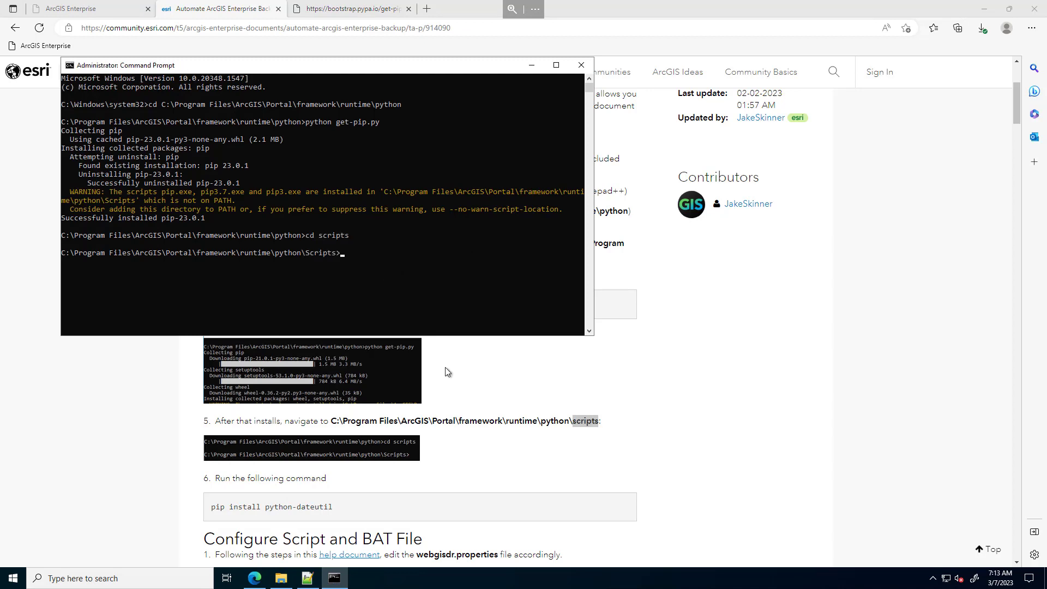
Run pip install python-dateutil, installing python-dateutil 2.8.2
{"action": "left_click_drag", "start_coordinate": [336, 510], "coordinate": [212, 507]}
{"action": "right_click", "coordinate": [244, 507]}
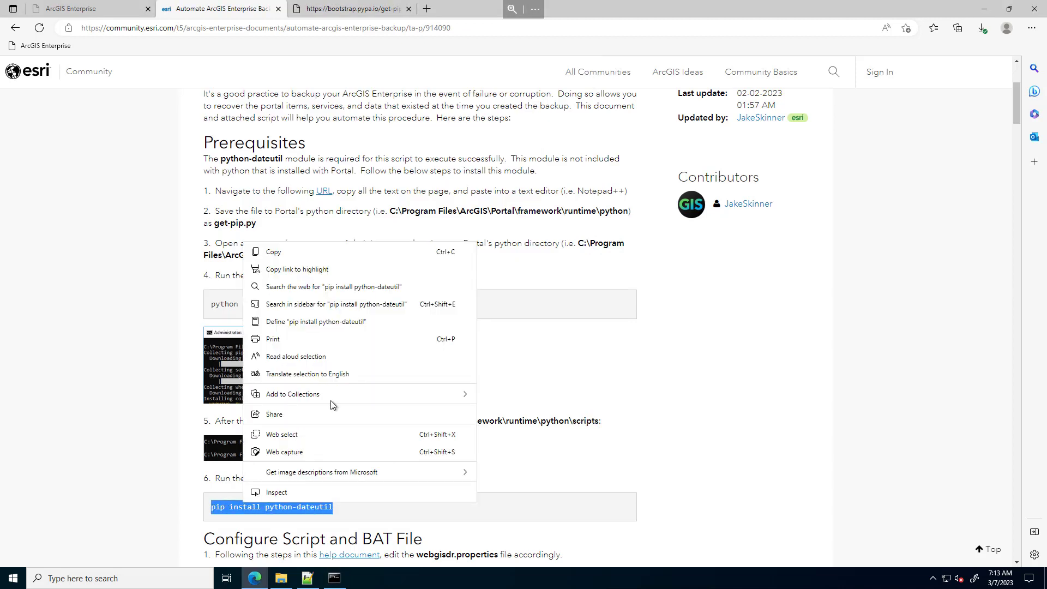
{"action": "left_click", "coordinate": [294, 251]}
{"action": "left_click", "coordinate": [334, 578]}
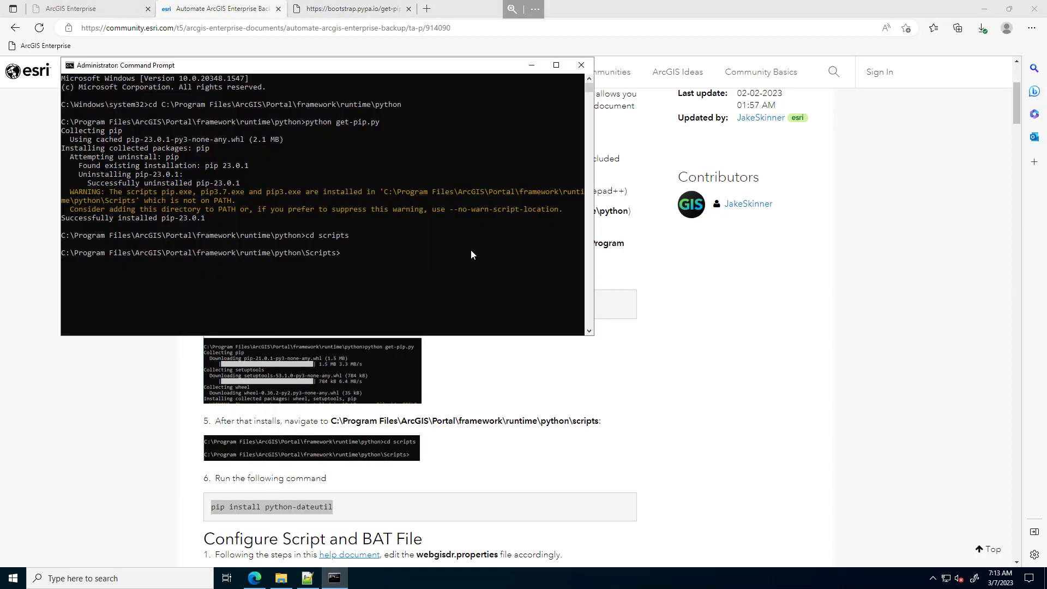
{"action": "key", "text": "ctrl+v"}
{"action": "key", "text": "Return"}
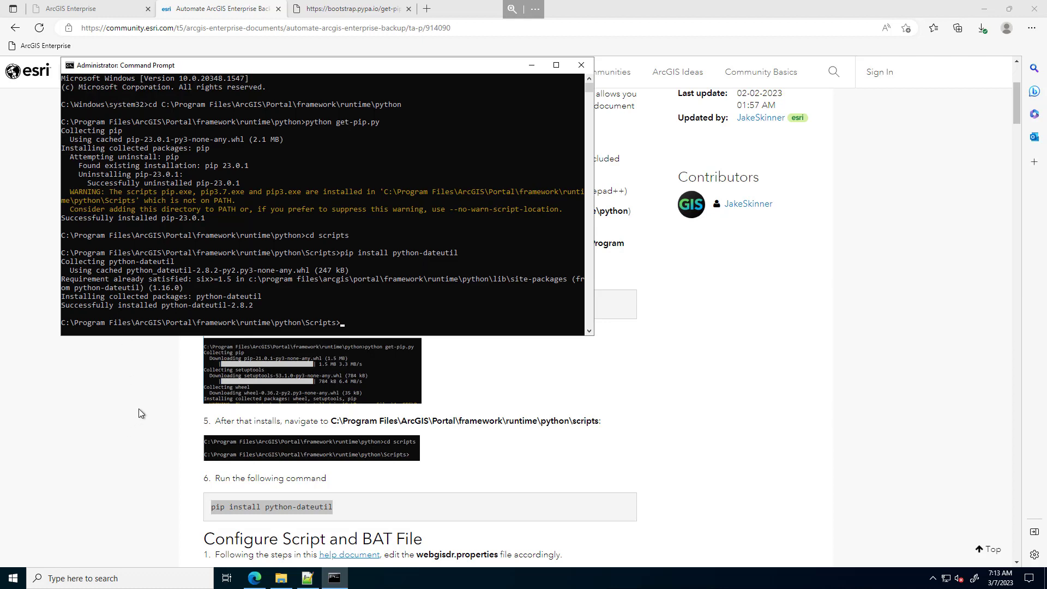
Scroll the article to the step referencing webgisdr.properties
{"action": "left_click", "coordinate": [157, 400]}
{"action": "scroll", "coordinate": [157, 400], "scroll_direction": "down", "scroll_amount": 4}
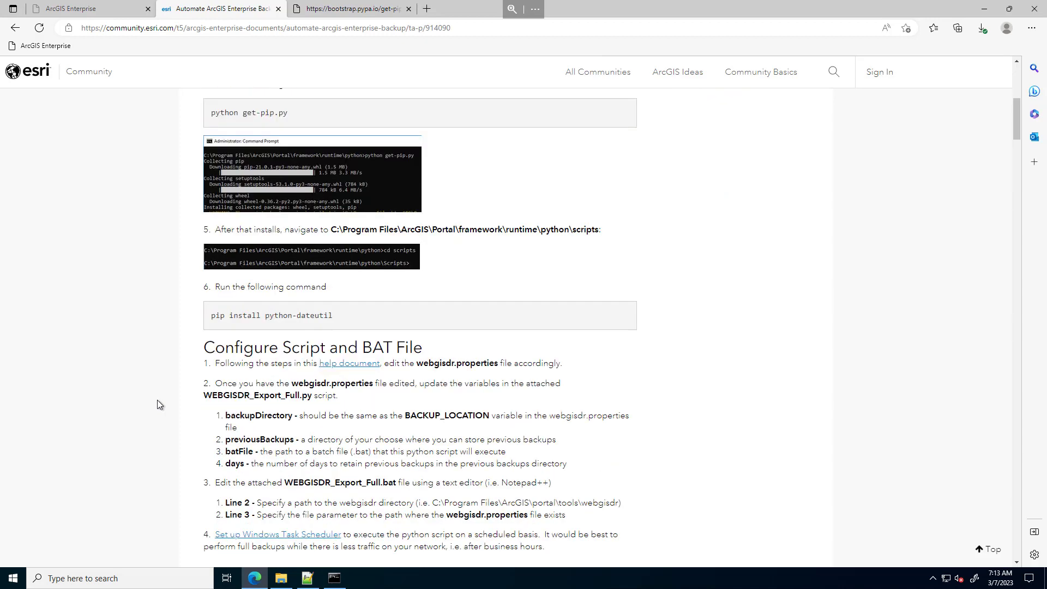
{"action": "scroll", "coordinate": [159, 404], "scroll_direction": "down", "scroll_amount": 2}
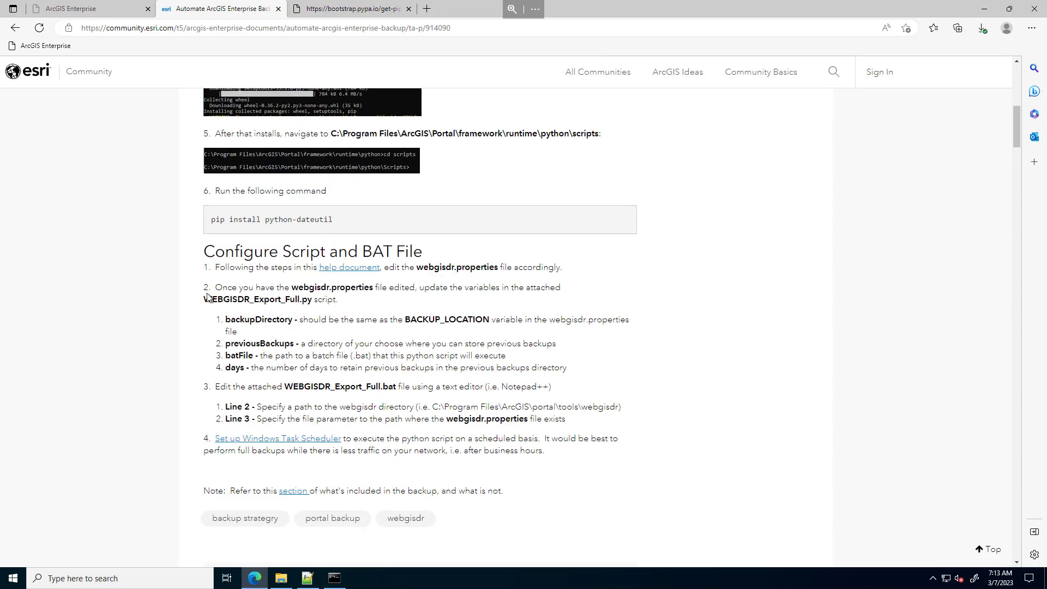
{"action": "left_click_drag", "start_coordinate": [417, 267], "coordinate": [502, 266]}
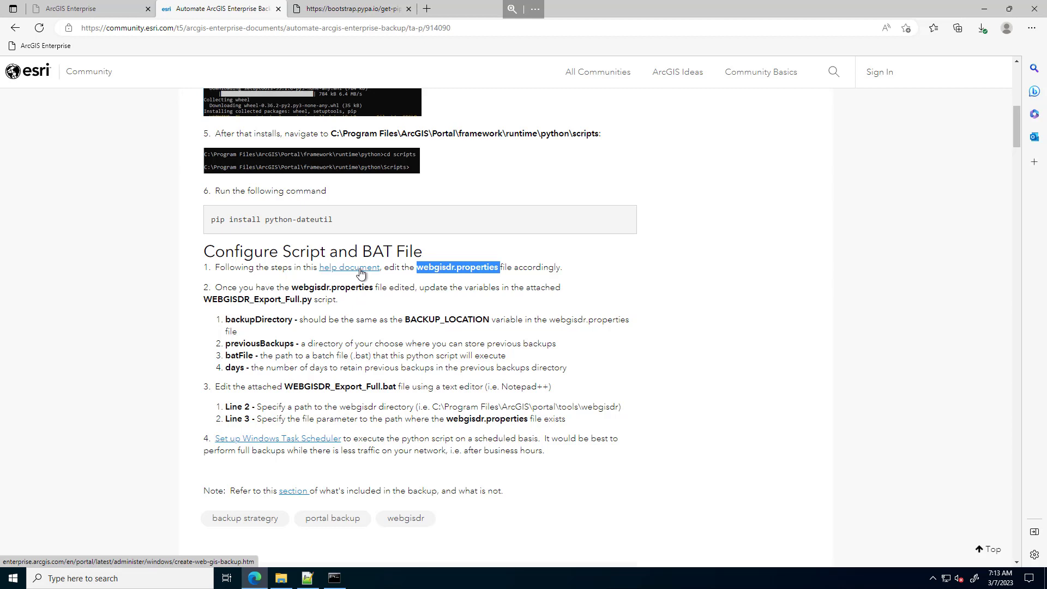
Browse to C:\Program Files\ArcGIS\Portal\tools\webgisdr in File Explorer
{"action": "left_click", "coordinate": [280, 578]}
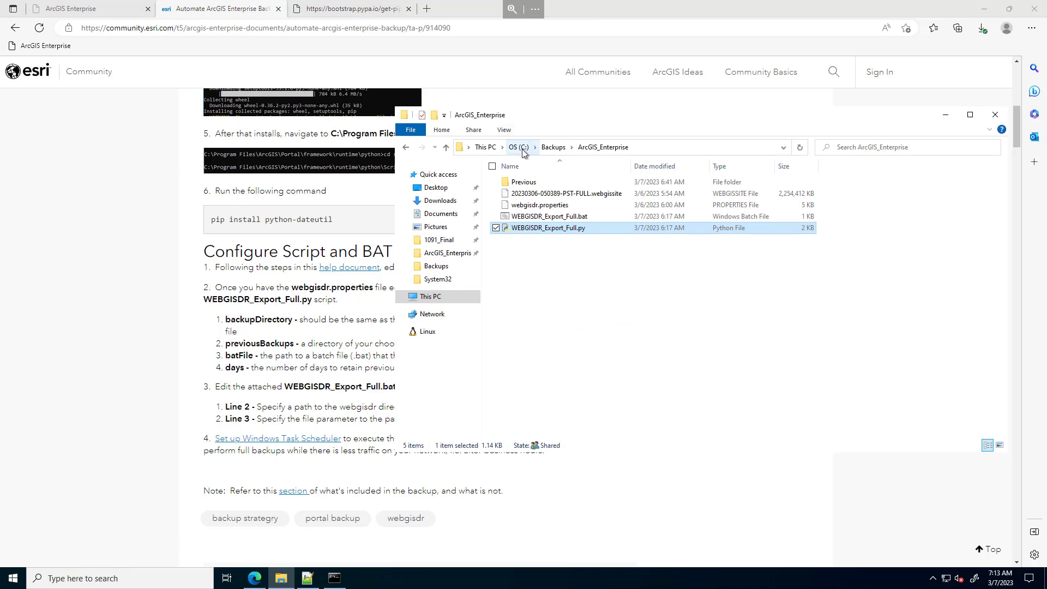
{"action": "left_click", "coordinate": [518, 147]}
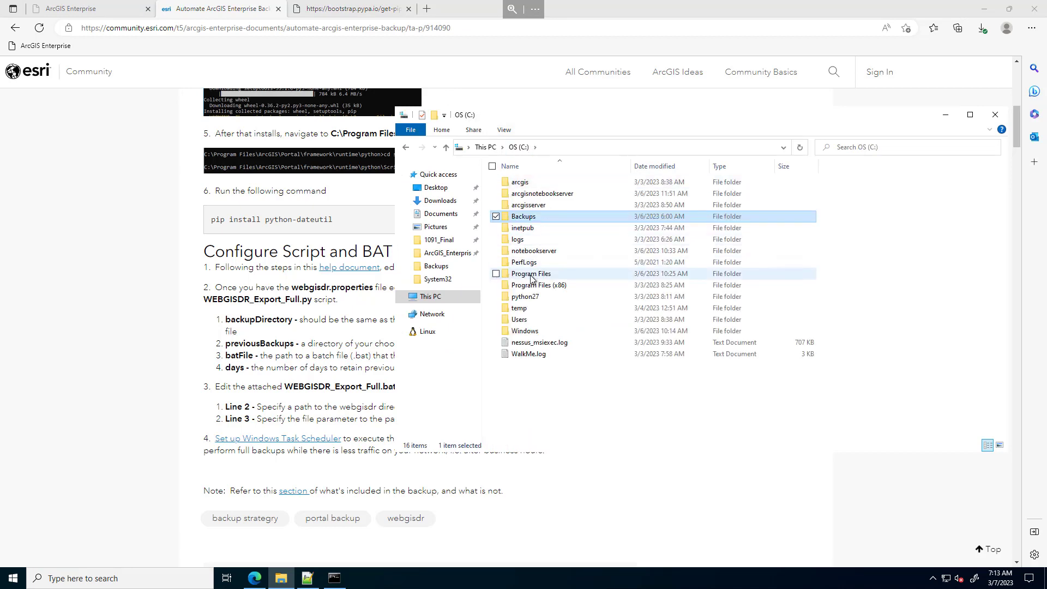
{"action": "double_click", "coordinate": [532, 274]}
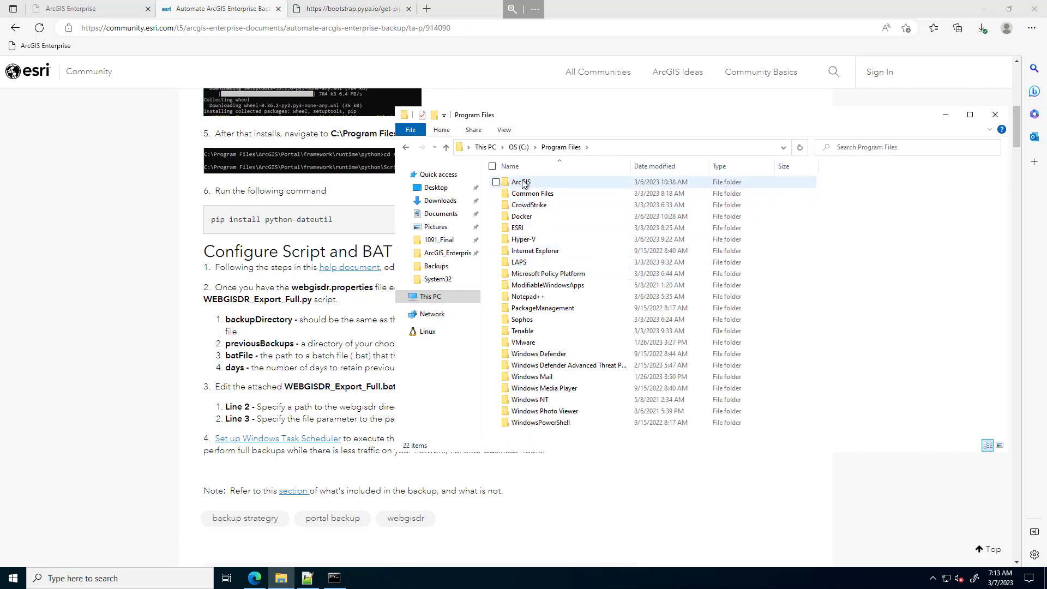
{"action": "left_click", "coordinate": [523, 184]}
{"action": "double_click", "coordinate": [522, 183]}
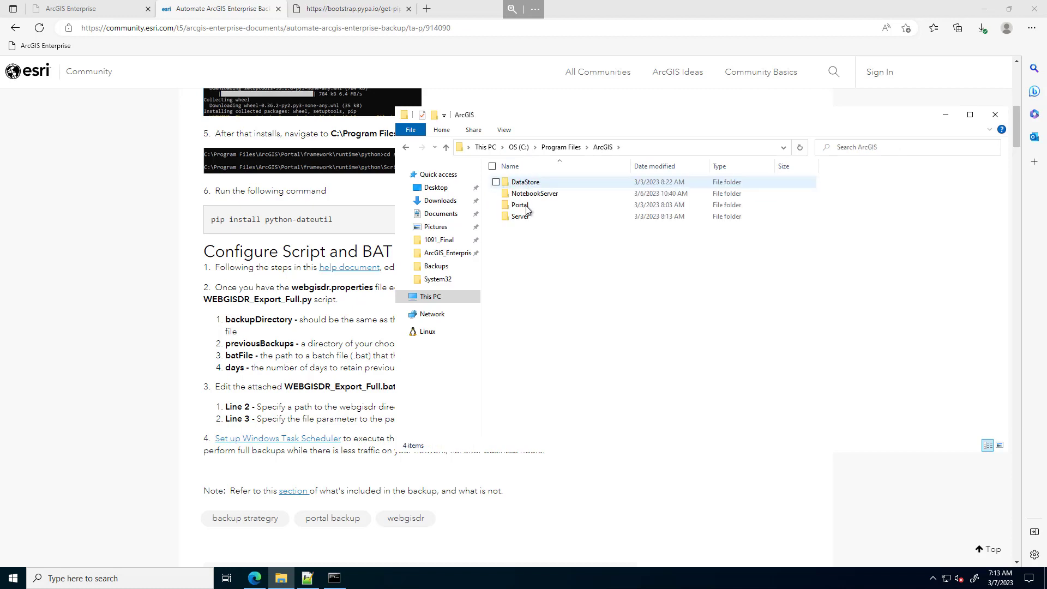
{"action": "double_click", "coordinate": [526, 206]}
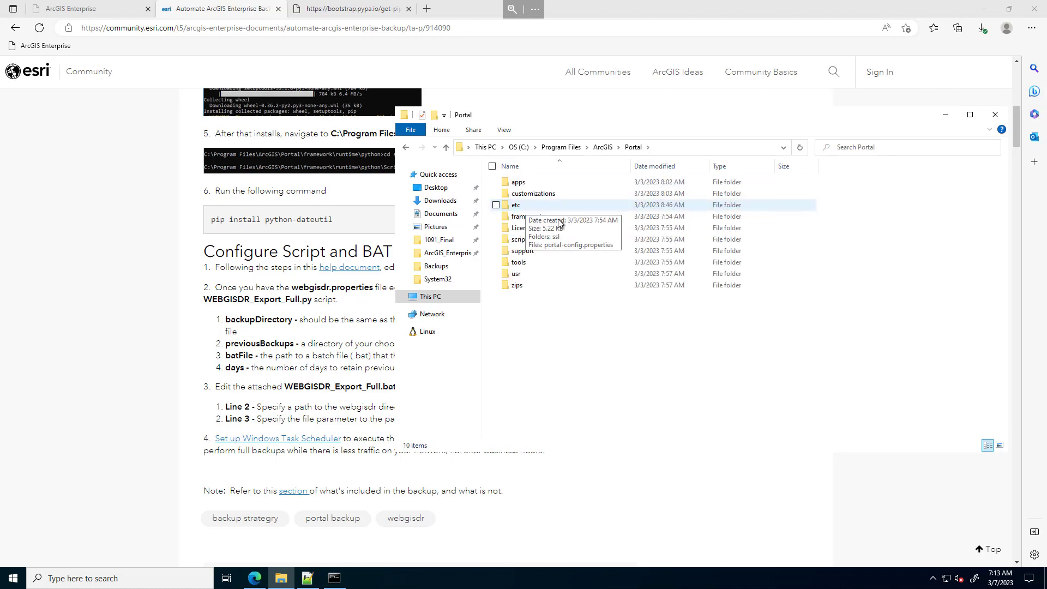
{"action": "double_click", "coordinate": [517, 263]}
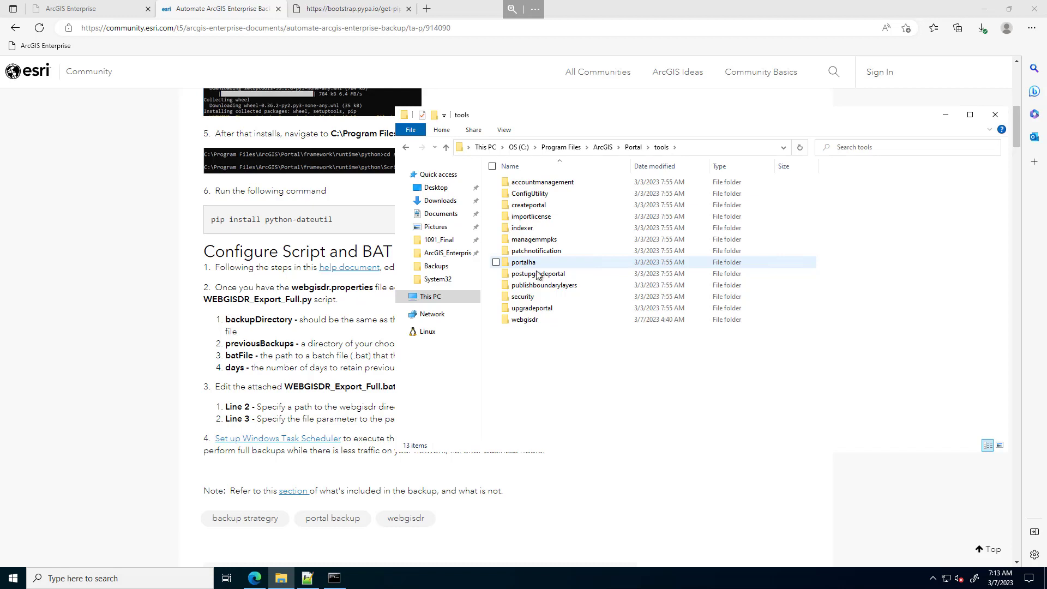
{"action": "left_click", "coordinate": [521, 322]}
{"action": "double_click", "coordinate": [521, 321]}
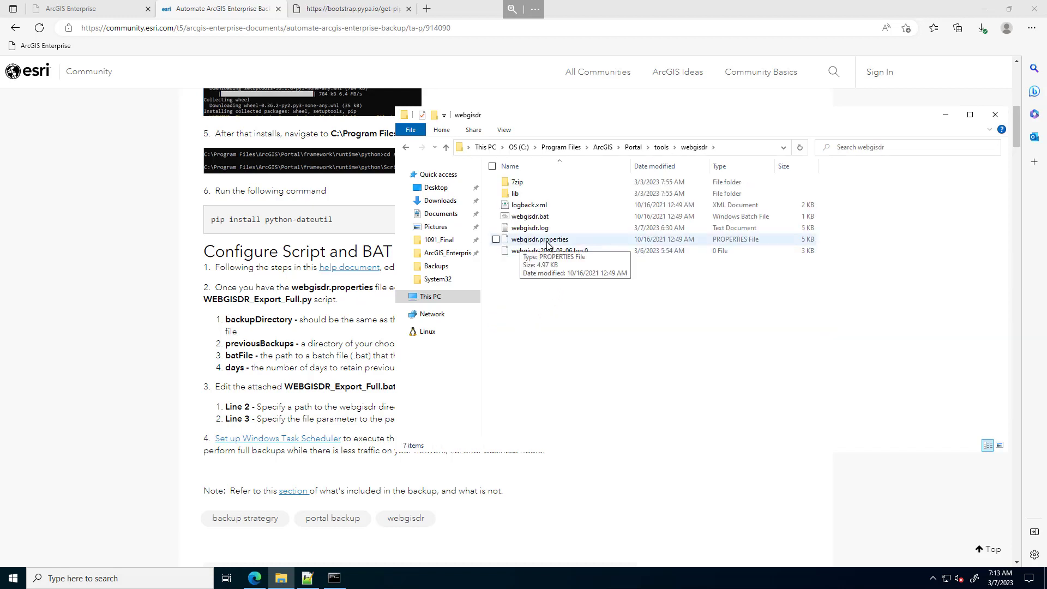
Return to C:\Backups\ArcGIS_Enterprise and show the actions for webgisdr.properties
{"action": "left_click", "coordinate": [518, 148]}
{"action": "double_click", "coordinate": [523, 217]}
{"action": "double_click", "coordinate": [526, 186]}
{"action": "left_click", "coordinate": [540, 206]}
{"action": "right_click", "coordinate": [540, 206]}
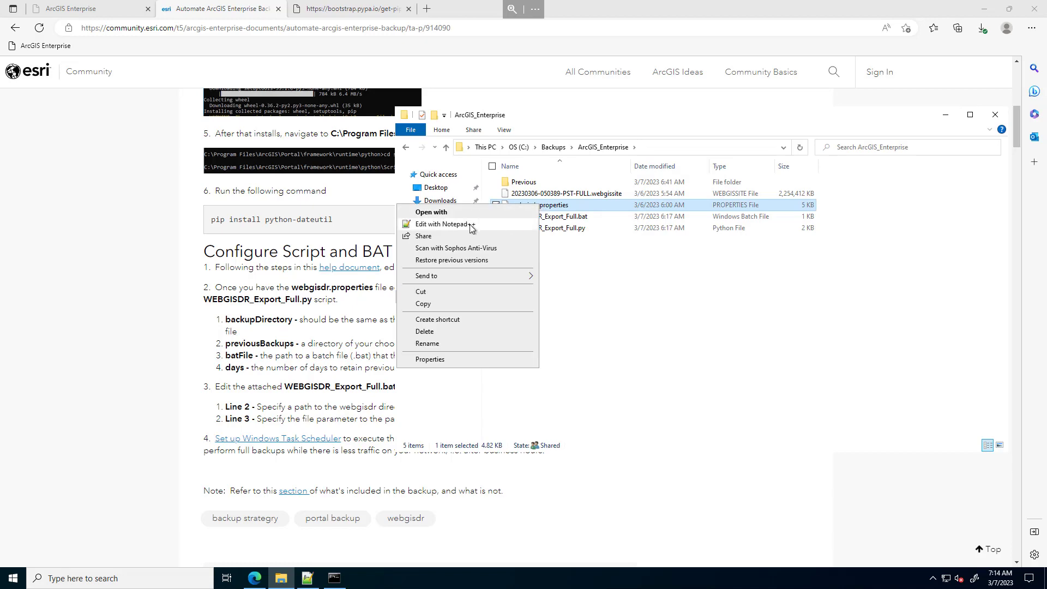
Open webgisdr.properties in Notepad++ and review the portal URL, admin password and encrypted flag
{"action": "left_click", "coordinate": [471, 224]}
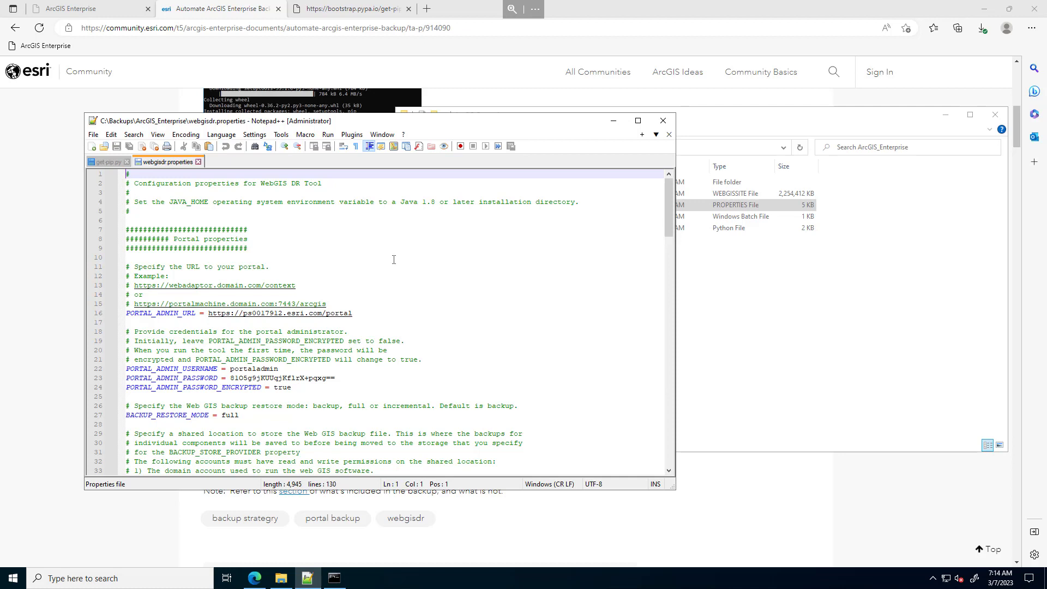
{"action": "scroll", "coordinate": [394, 259], "scroll_direction": "down", "scroll_amount": 1}
{"action": "left_click_drag", "start_coordinate": [360, 285], "coordinate": [209, 285]}
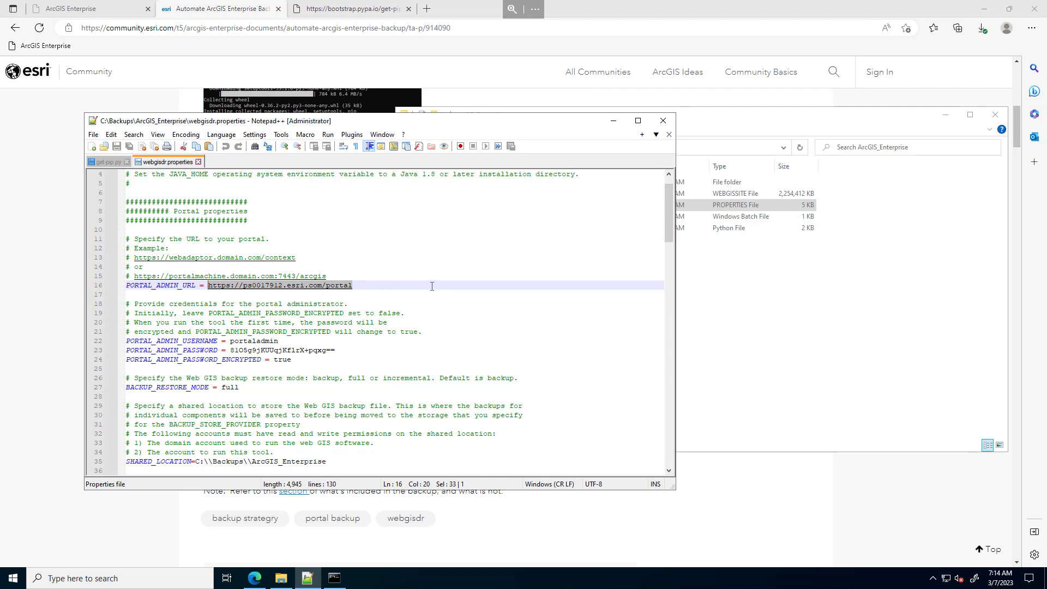
{"action": "scroll", "coordinate": [412, 310], "scroll_direction": "down", "scroll_amount": 2}
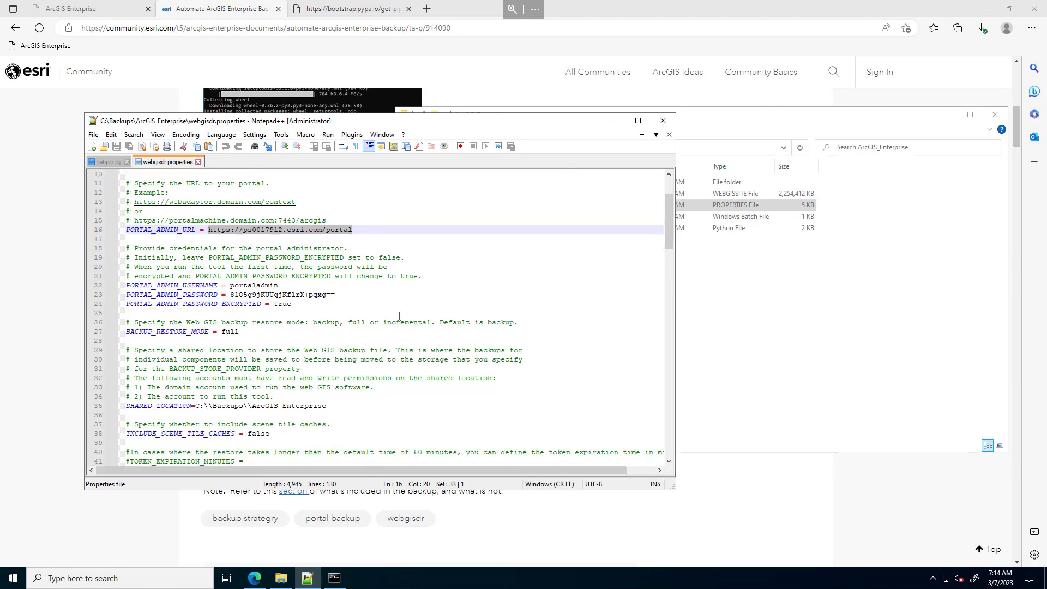
{"action": "left_click", "coordinate": [262, 294]}
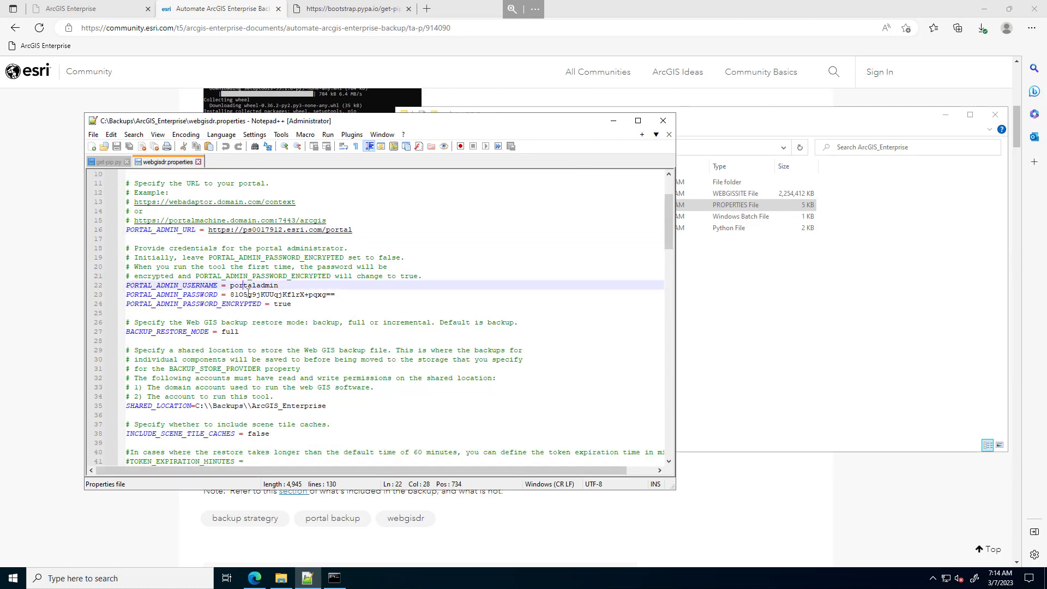
{"action": "double_click", "coordinate": [262, 295]}
{"action": "left_click", "coordinate": [348, 295]}
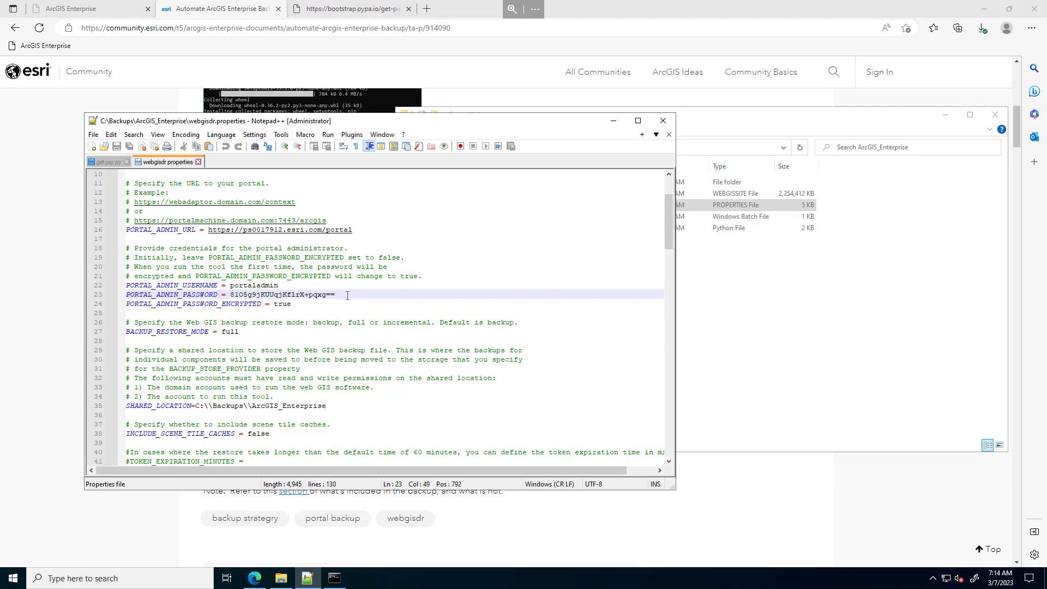
{"action": "left_click", "coordinate": [286, 305]}
{"action": "double_click", "coordinate": [286, 305]}
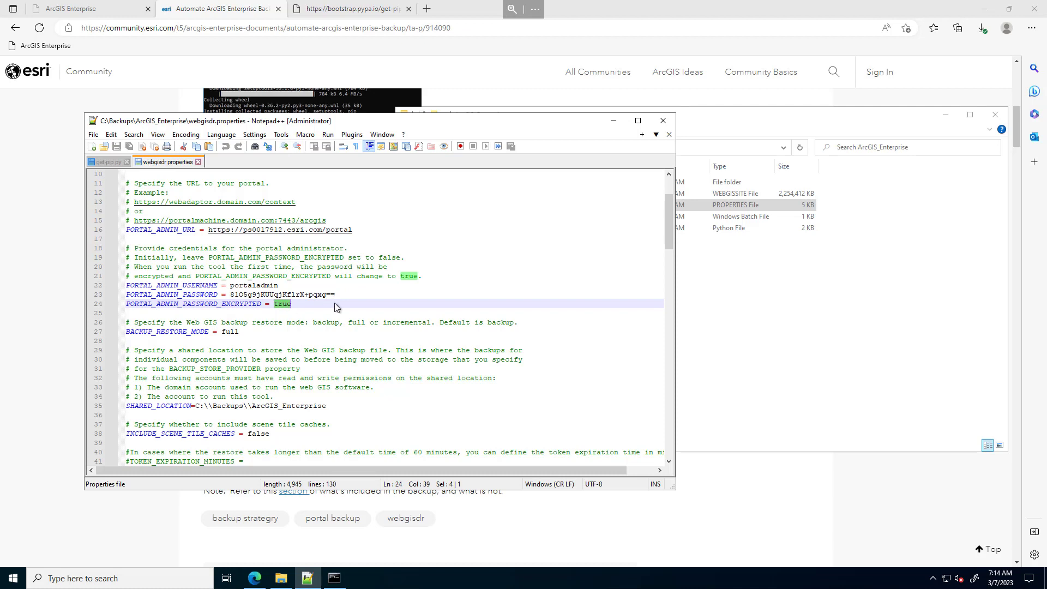
{"action": "left_click", "coordinate": [342, 304]}
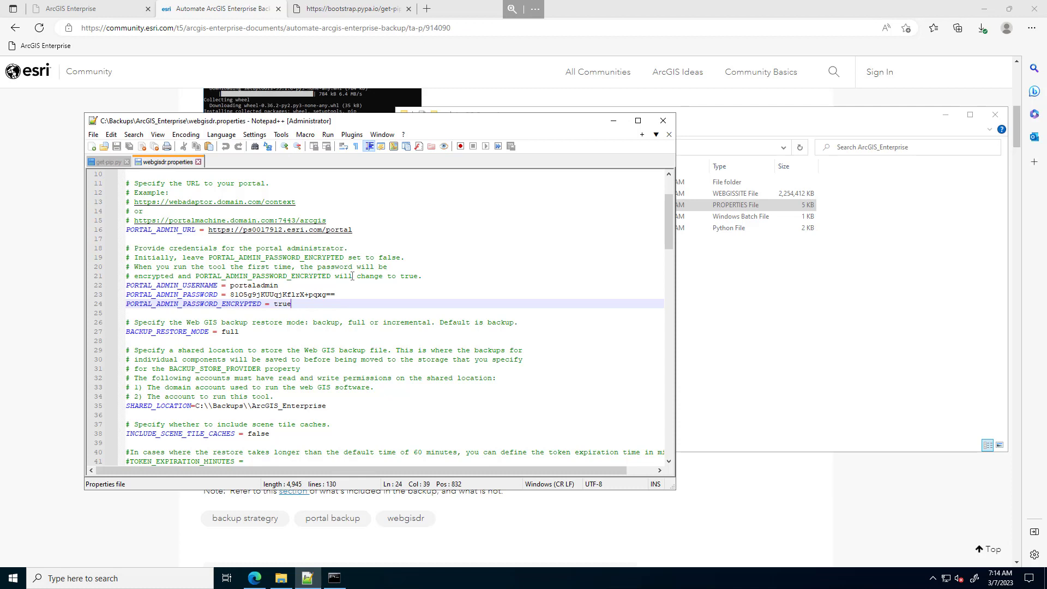
Confirm BACKUP_RESTORE_MODE is full and SHARED_LOCATION is C:\\Backups\\ArcGIS_Enterprise
{"action": "left_click_drag", "start_coordinate": [336, 295], "coordinate": [229, 295]}
{"action": "double_click", "coordinate": [283, 303]}
{"action": "left_click", "coordinate": [298, 339]}
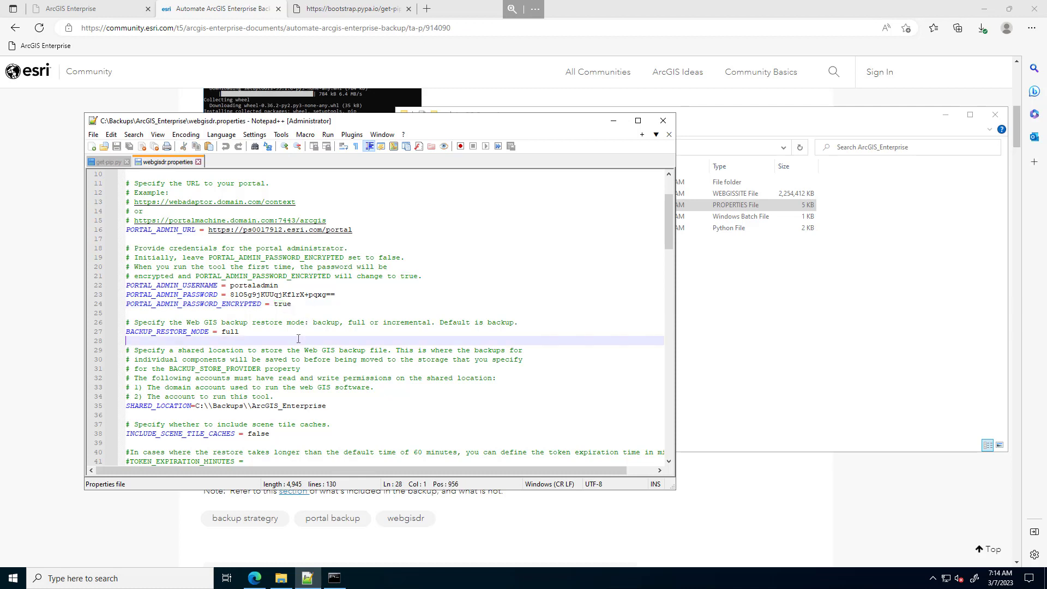
{"action": "left_click", "coordinate": [228, 331]}
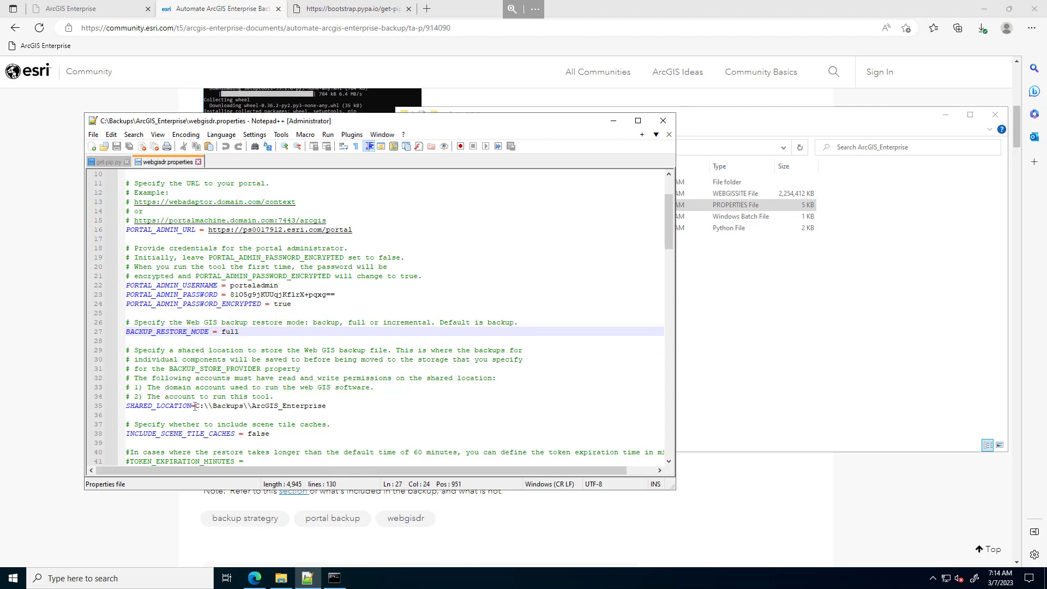
{"action": "left_click_drag", "start_coordinate": [195, 406], "coordinate": [327, 403]}
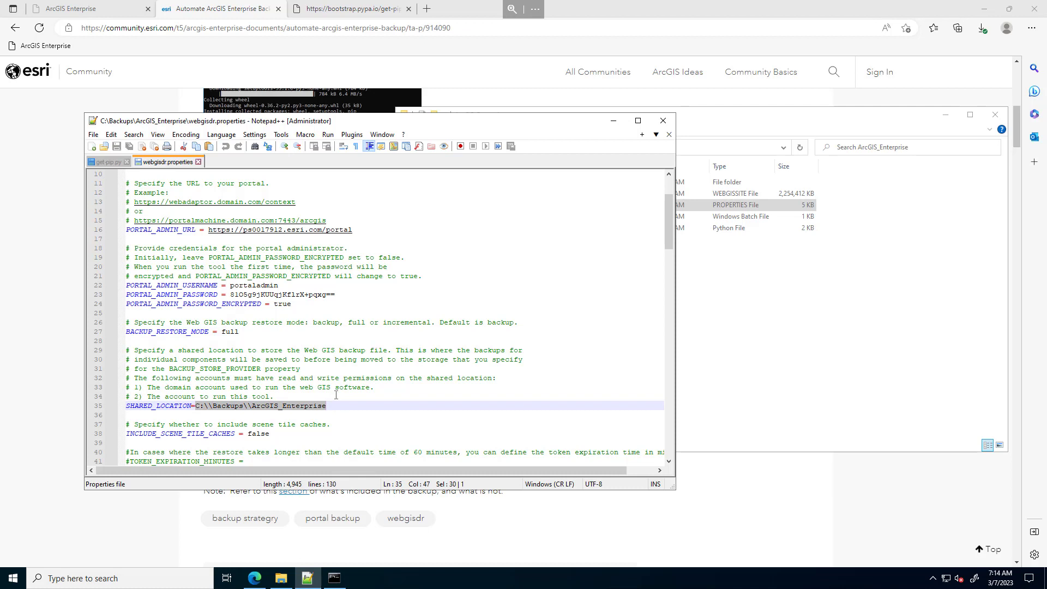
{"action": "scroll", "coordinate": [336, 394], "scroll_direction": "down", "scroll_amount": 2}
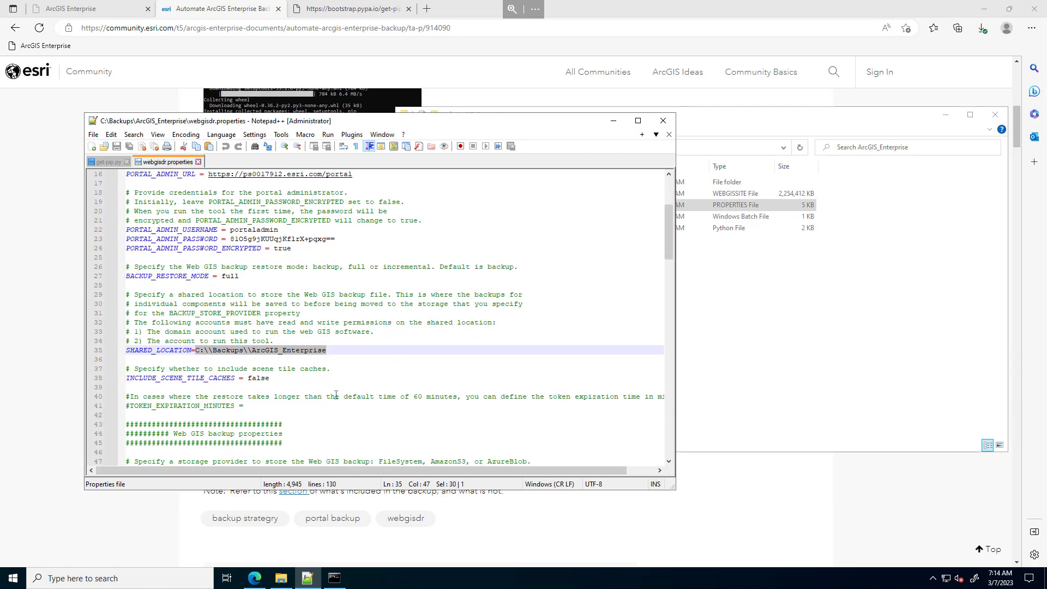
{"action": "double_click", "coordinate": [260, 379]}
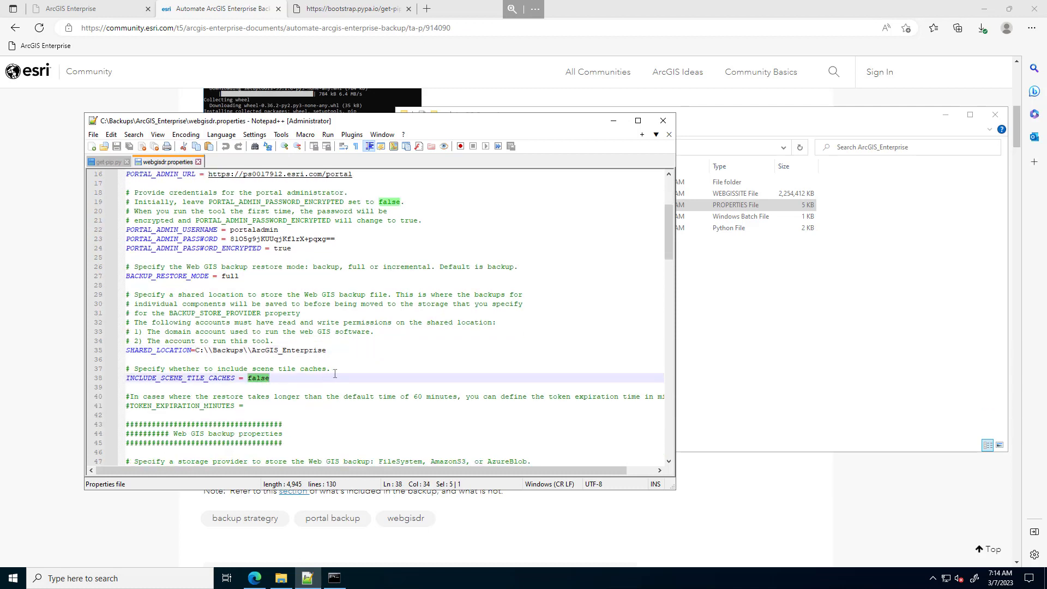
{"action": "scroll", "coordinate": [335, 374], "scroll_direction": "down", "scroll_amount": 3}
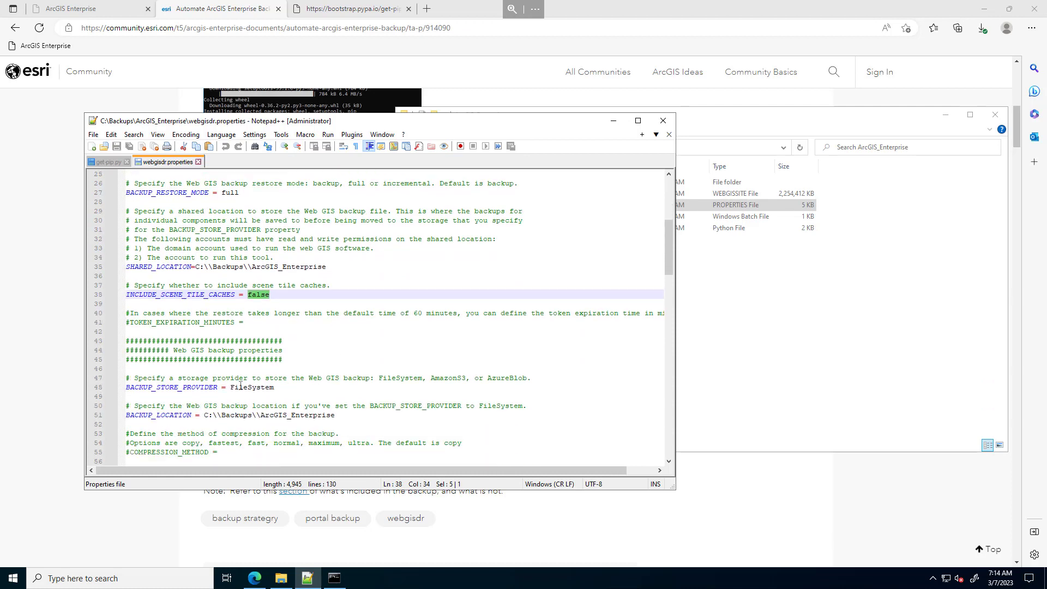
{"action": "left_click_drag", "start_coordinate": [232, 389], "coordinate": [276, 389]}
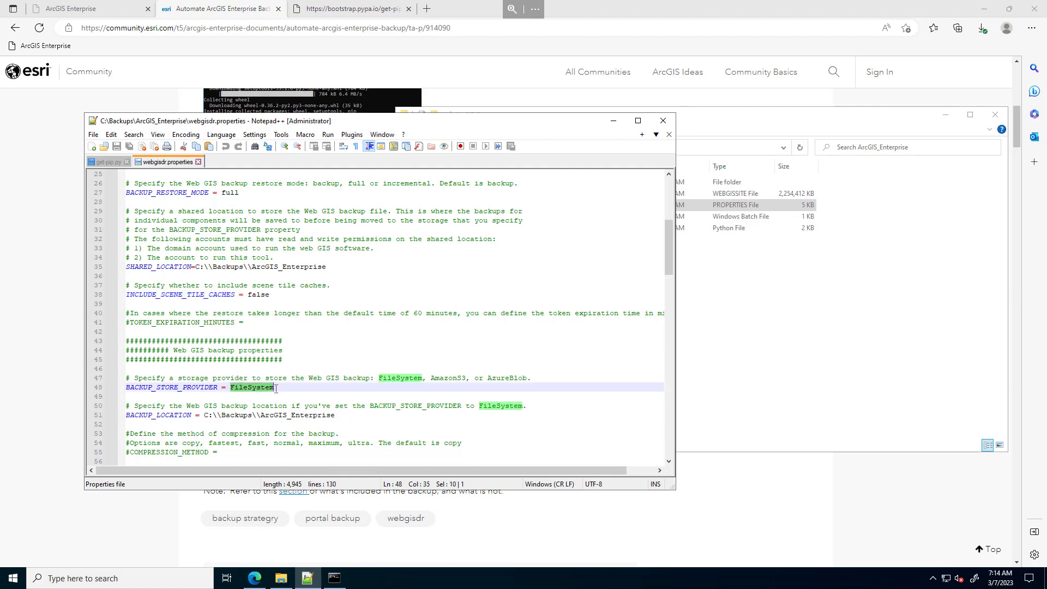
{"action": "double_click", "coordinate": [454, 379]}
{"action": "double_click", "coordinate": [505, 380]}
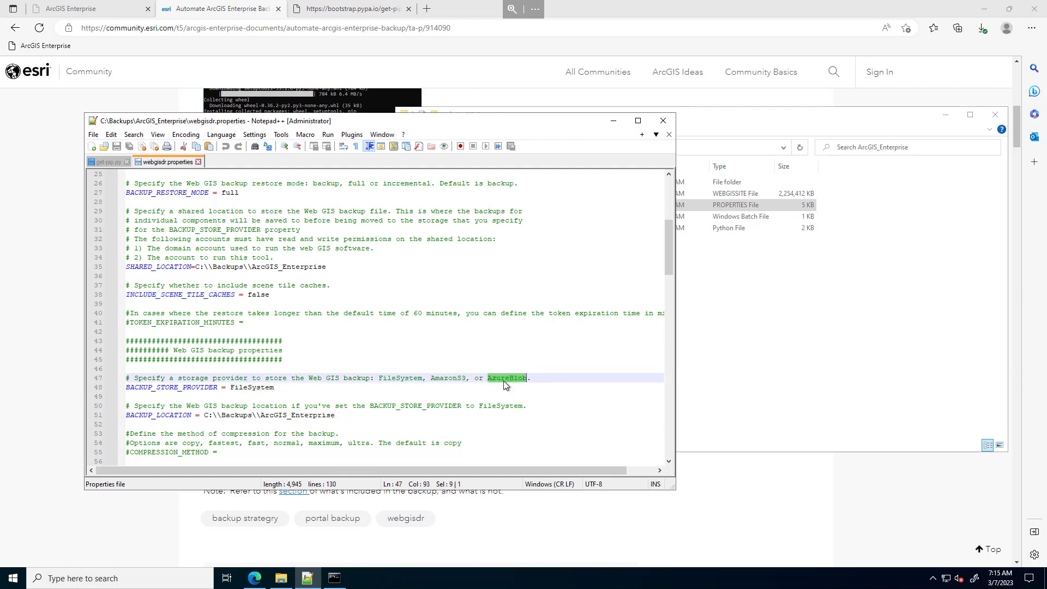
{"action": "scroll", "coordinate": [330, 380], "scroll_direction": "down", "scroll_amount": 1}
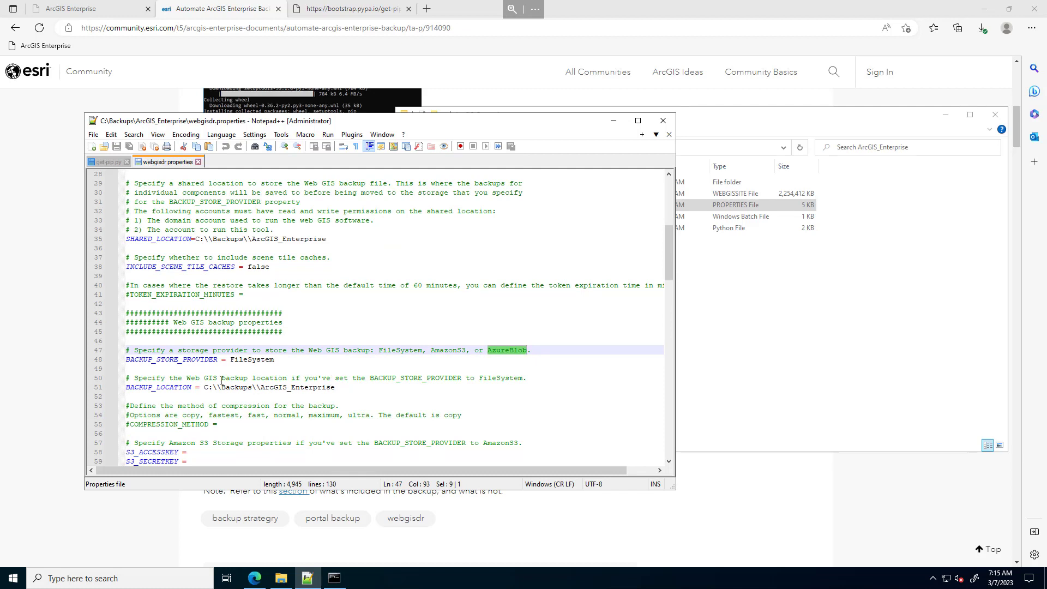
{"action": "left_click_drag", "start_coordinate": [204, 388], "coordinate": [339, 385]}
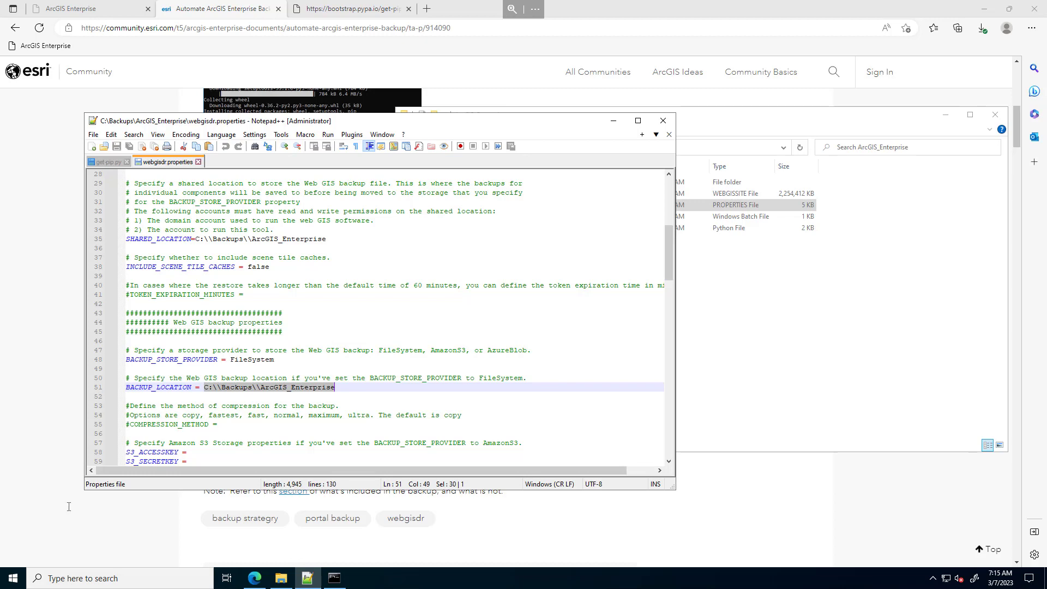
{"action": "left_click", "coordinate": [13, 578]}
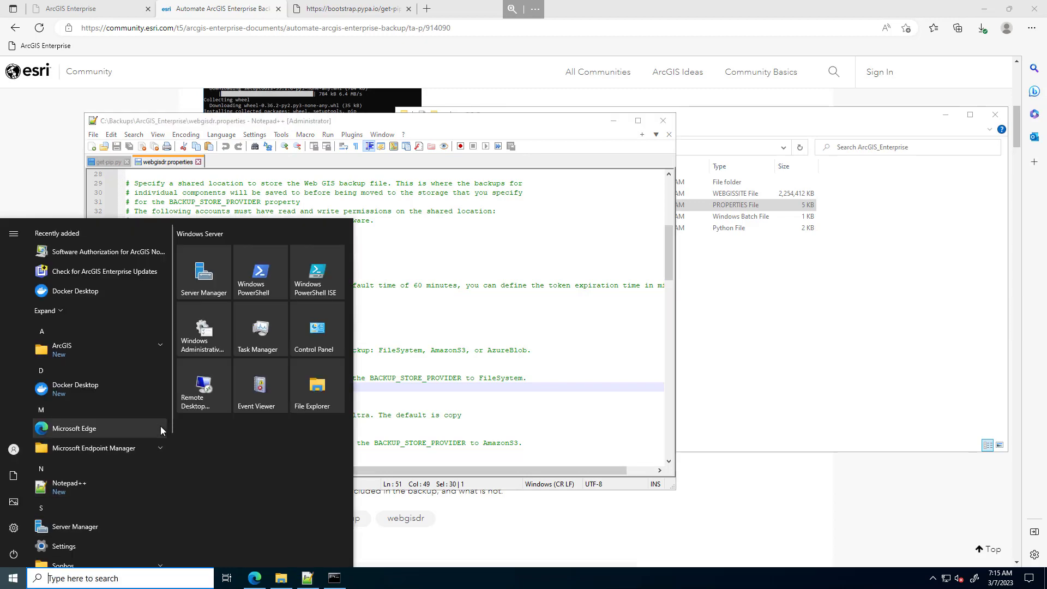
{"action": "type", "text": "services"}
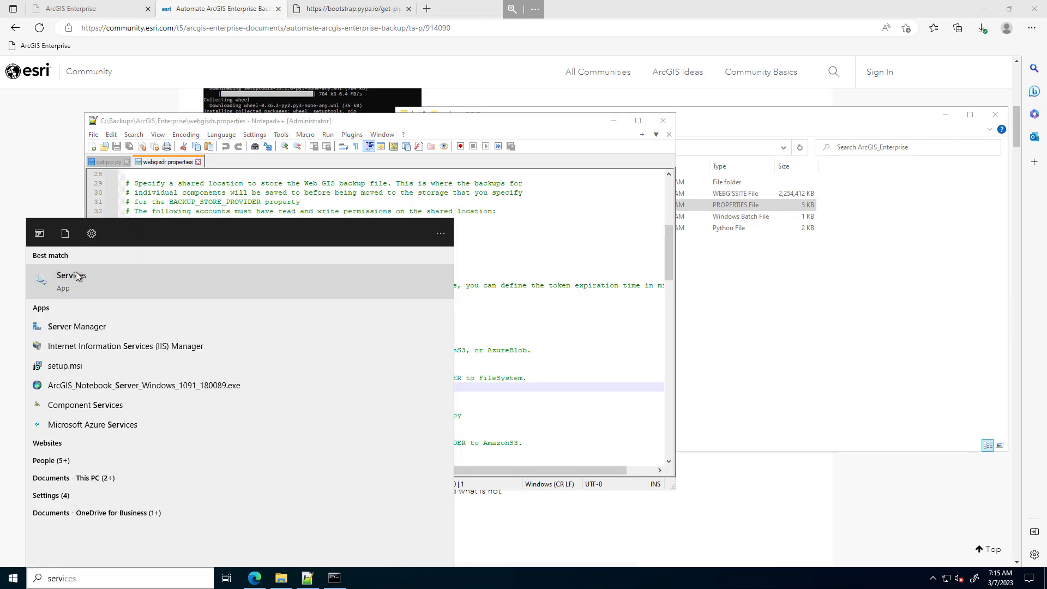
{"action": "left_click", "coordinate": [77, 275]}
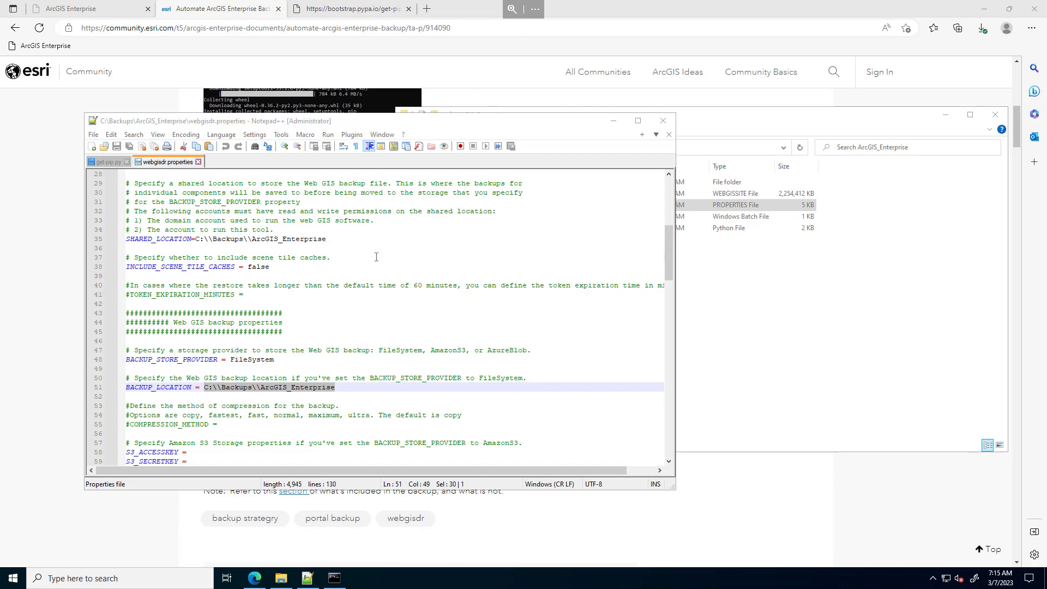
{"action": "left_click", "coordinate": [273, 215]}
{"action": "key", "text": "p"}
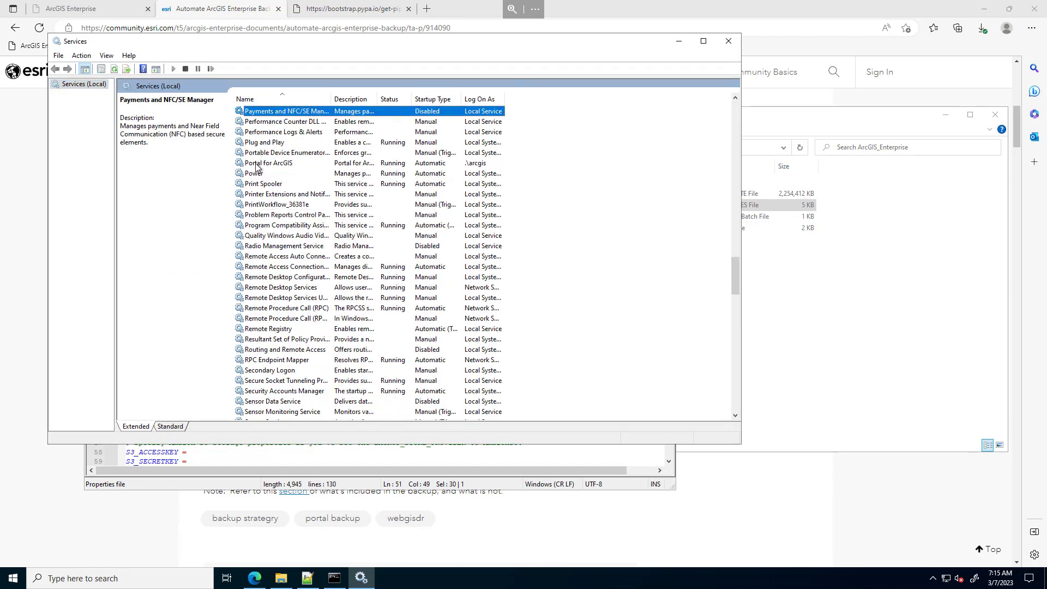
{"action": "left_click", "coordinate": [263, 165]}
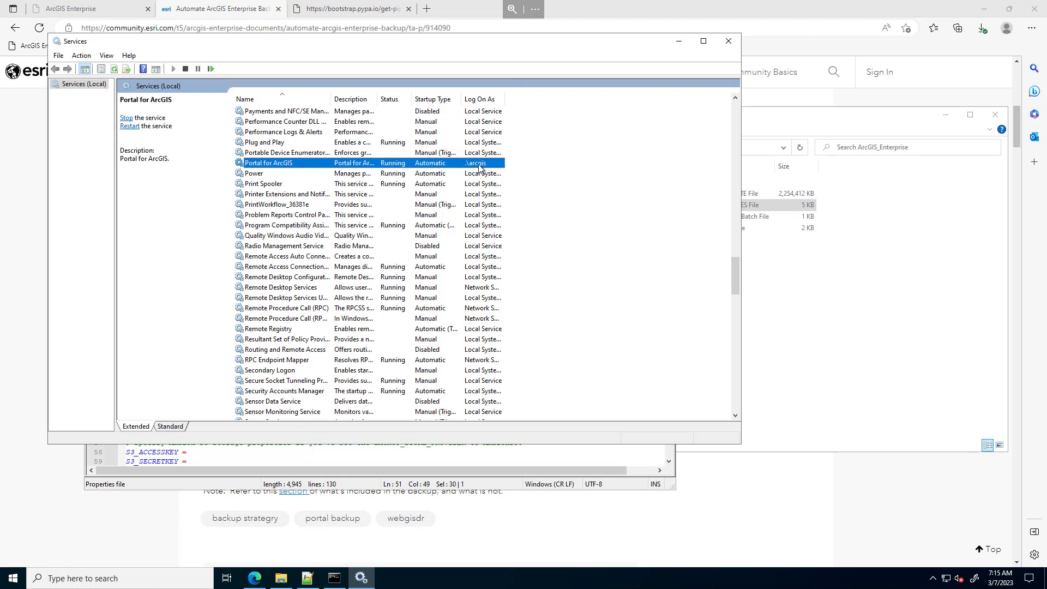
{"action": "left_click", "coordinate": [729, 42]}
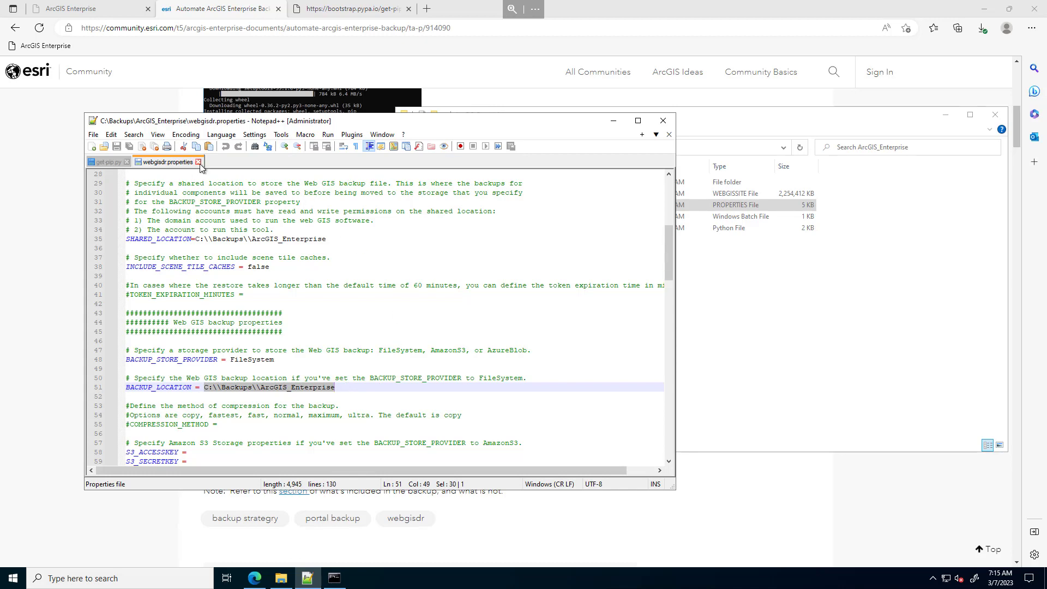
Open WEBGISDR_Export_Full.py from the ArcGIS_Enterprise folder with Edit with Notepad++
{"action": "left_click", "coordinate": [70, 200]}
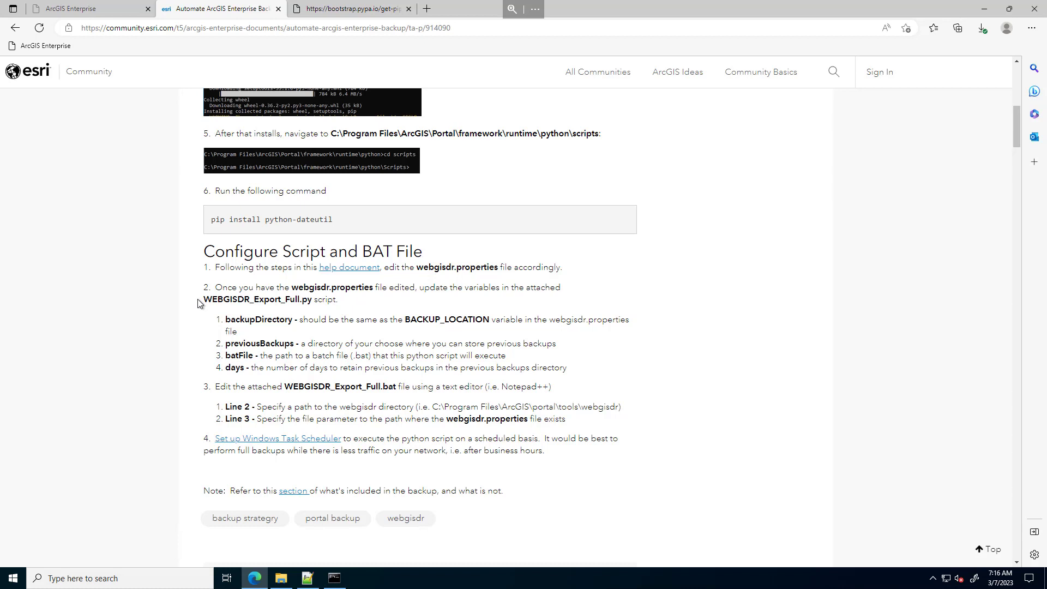
{"action": "left_click_drag", "start_coordinate": [198, 302], "coordinate": [313, 300]}
{"action": "left_click", "coordinate": [281, 578]}
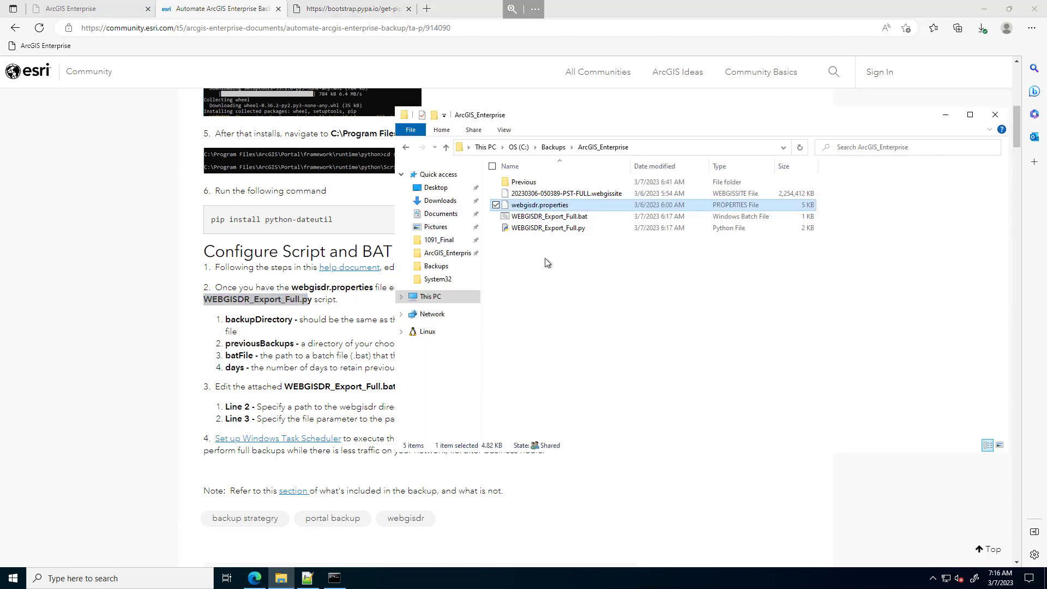
{"action": "left_click", "coordinate": [557, 228]}
{"action": "right_click", "coordinate": [559, 228]}
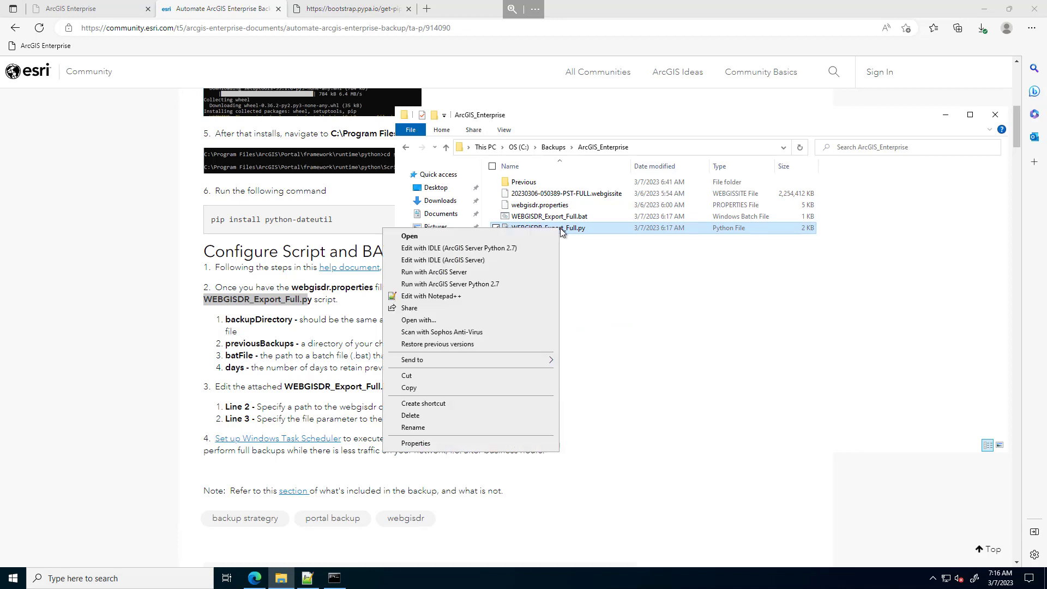
{"action": "left_click", "coordinate": [427, 298]}
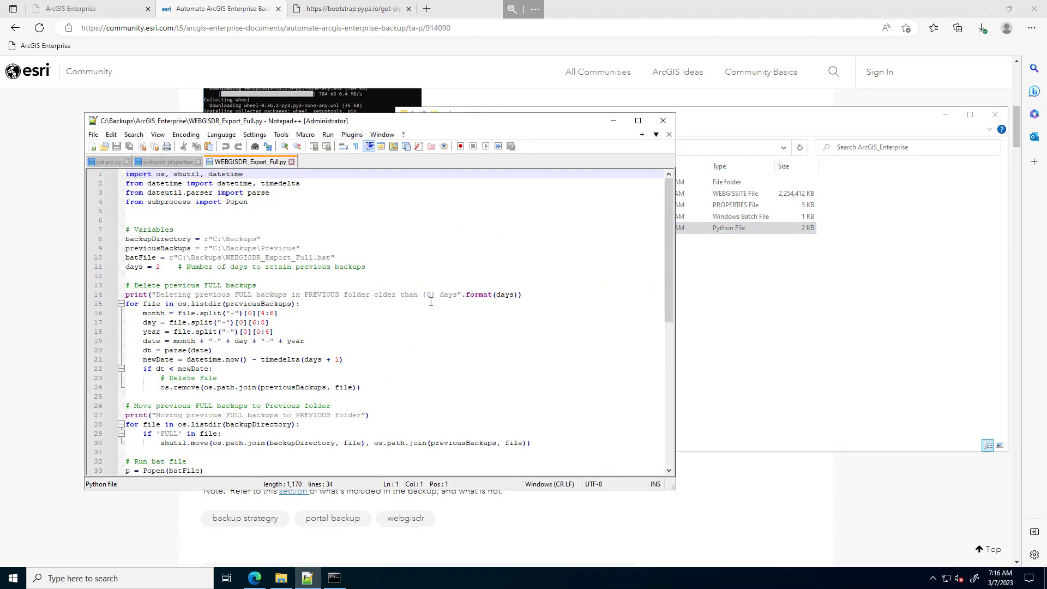
Replace the line 8 backupDirectory path with C:\Backups\ArcGIS_Enterprise copied from File Explorer
{"action": "left_click_drag", "start_coordinate": [367, 267], "coordinate": [116, 230]}
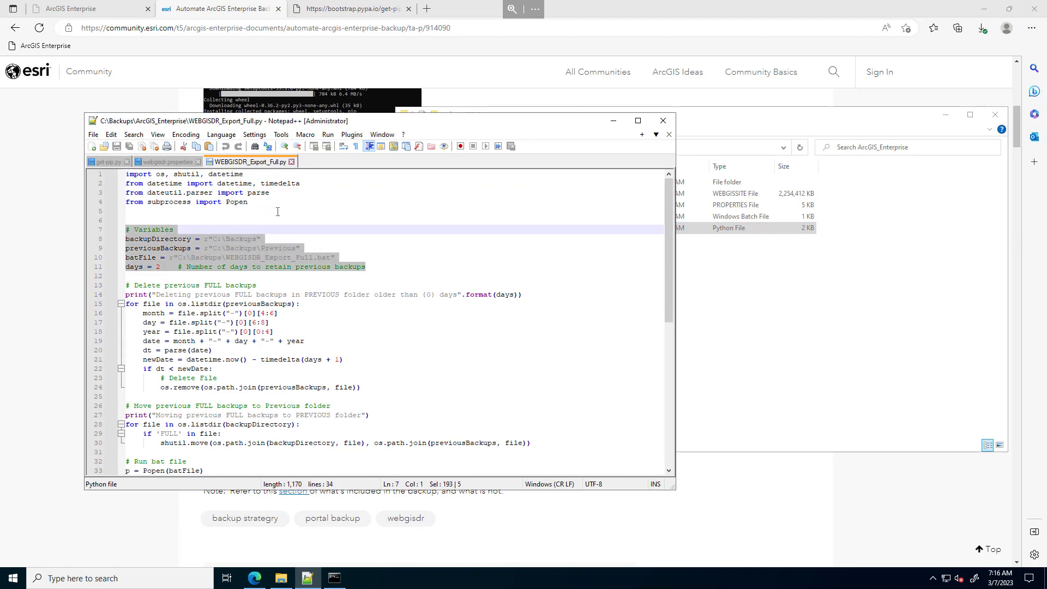
{"action": "left_click", "coordinate": [277, 214]}
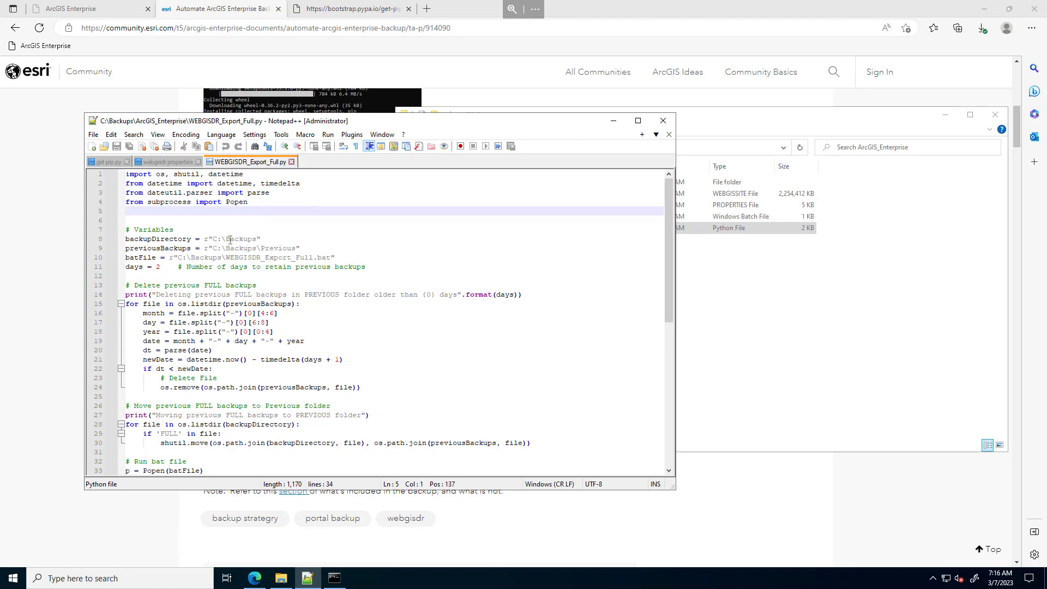
{"action": "left_click", "coordinate": [807, 296]}
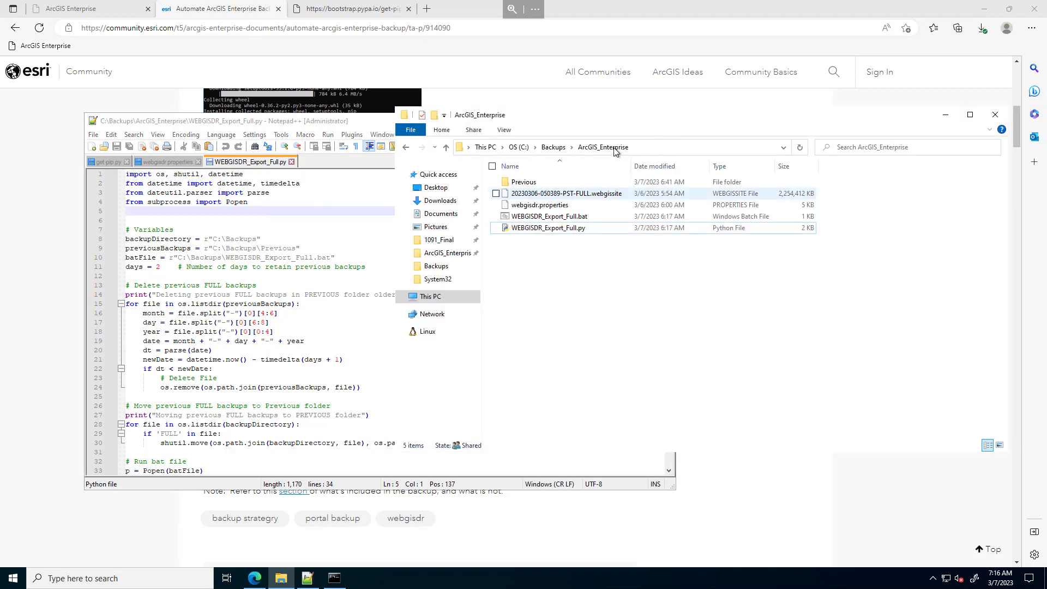
{"action": "left_click", "coordinate": [666, 150]}
{"action": "key", "text": "ctrl+c"}
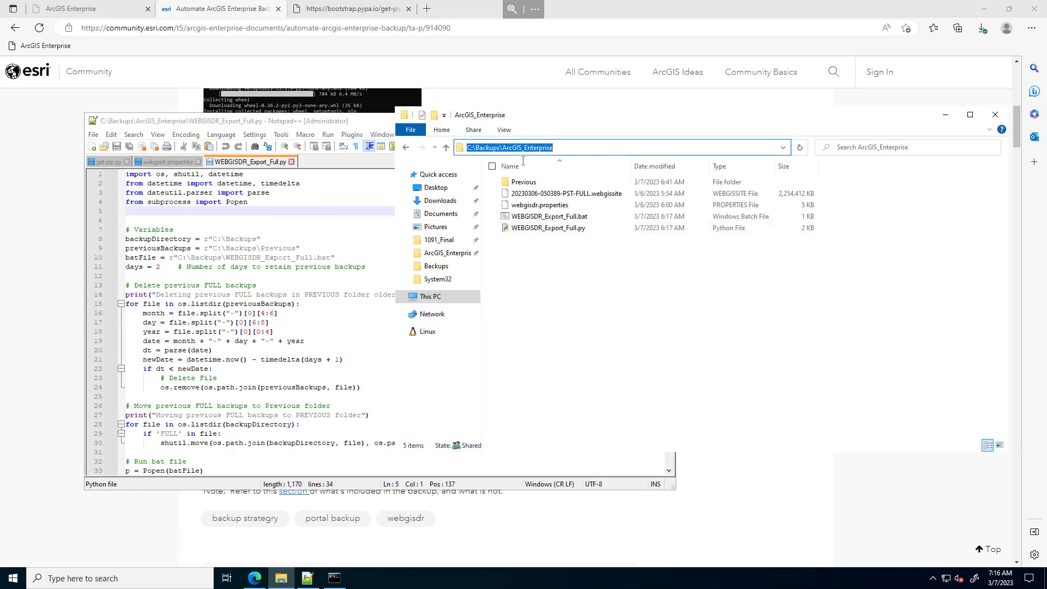
{"action": "left_click", "coordinate": [214, 239]}
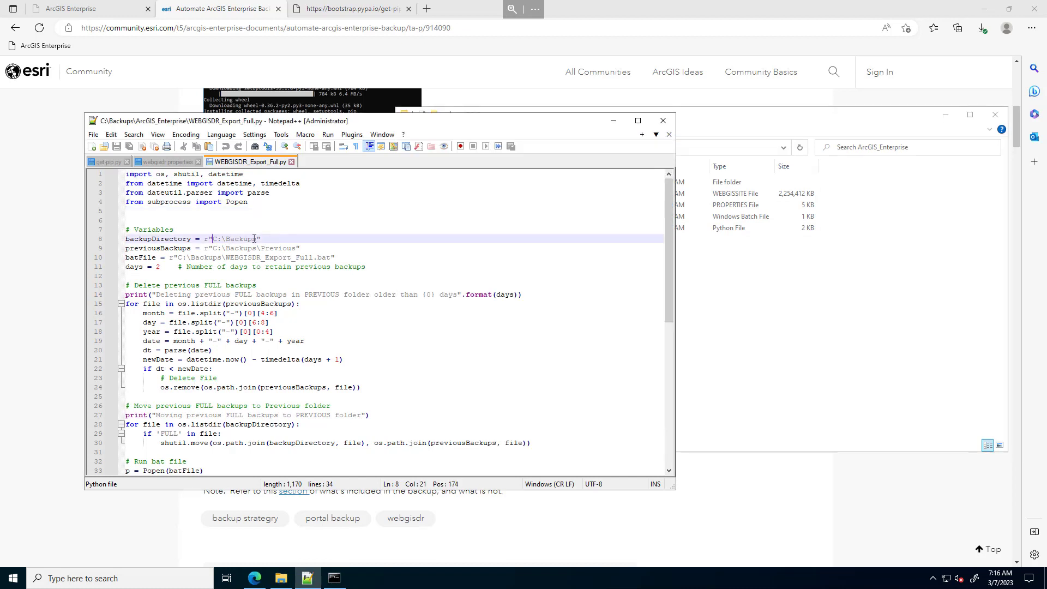
{"action": "left_click_drag", "start_coordinate": [256, 239], "coordinate": [213, 239]}
{"action": "key", "text": "ctrl+v"}
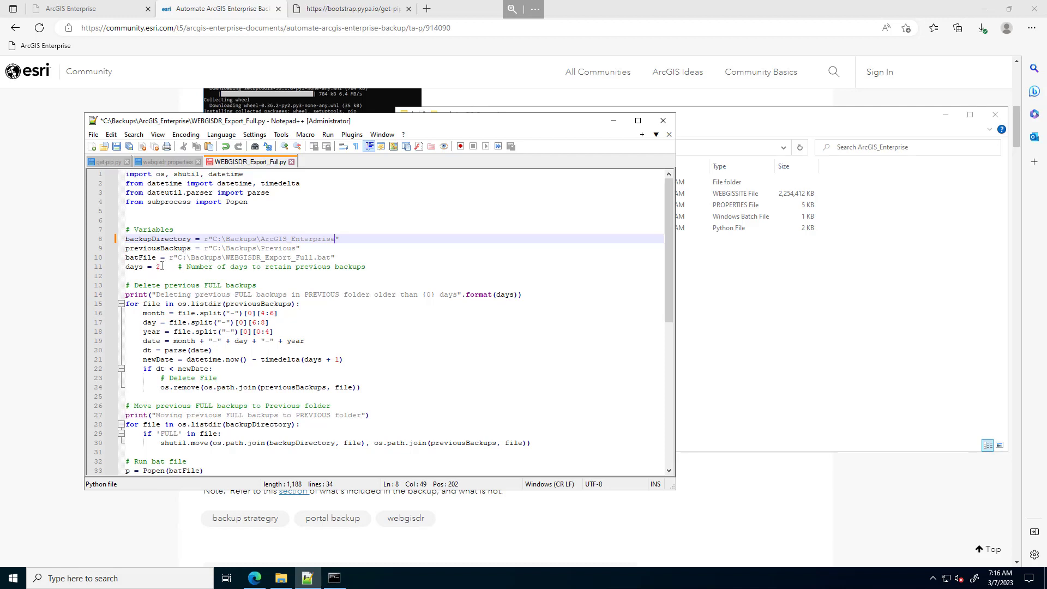
Review the days and previousBackups settings on lines 9 and 11
{"action": "left_click_drag", "start_coordinate": [171, 266], "coordinate": [126, 267]}
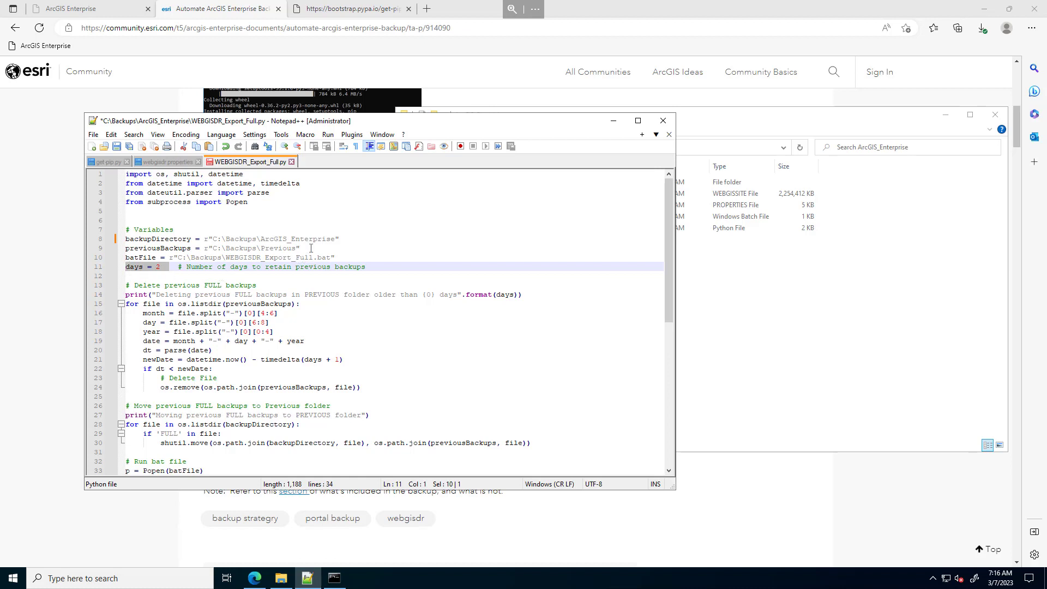
{"action": "left_click_drag", "start_coordinate": [310, 248], "coordinate": [207, 251]}
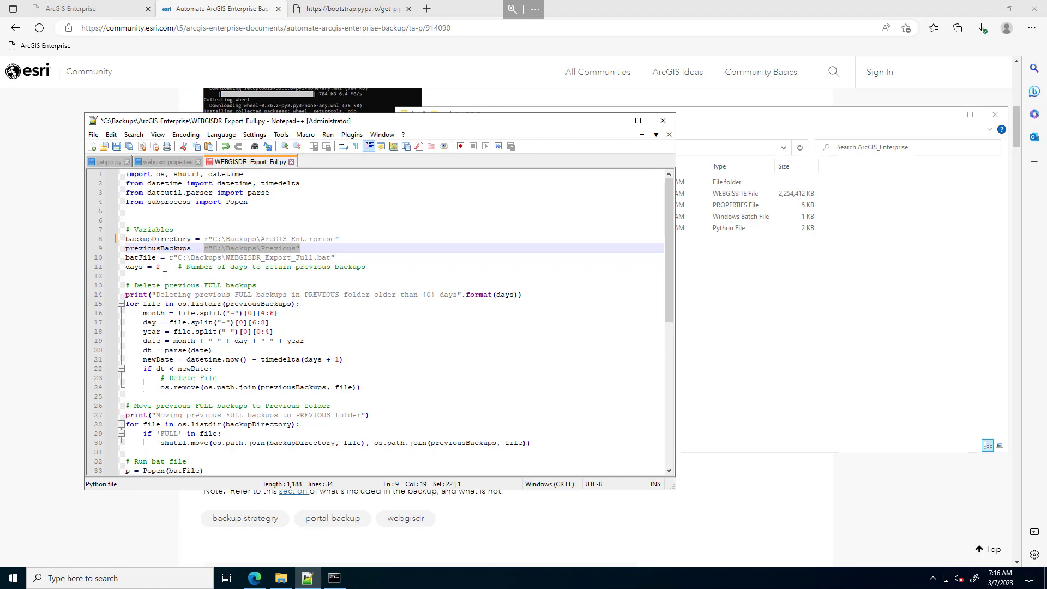
{"action": "left_click", "coordinate": [814, 267]}
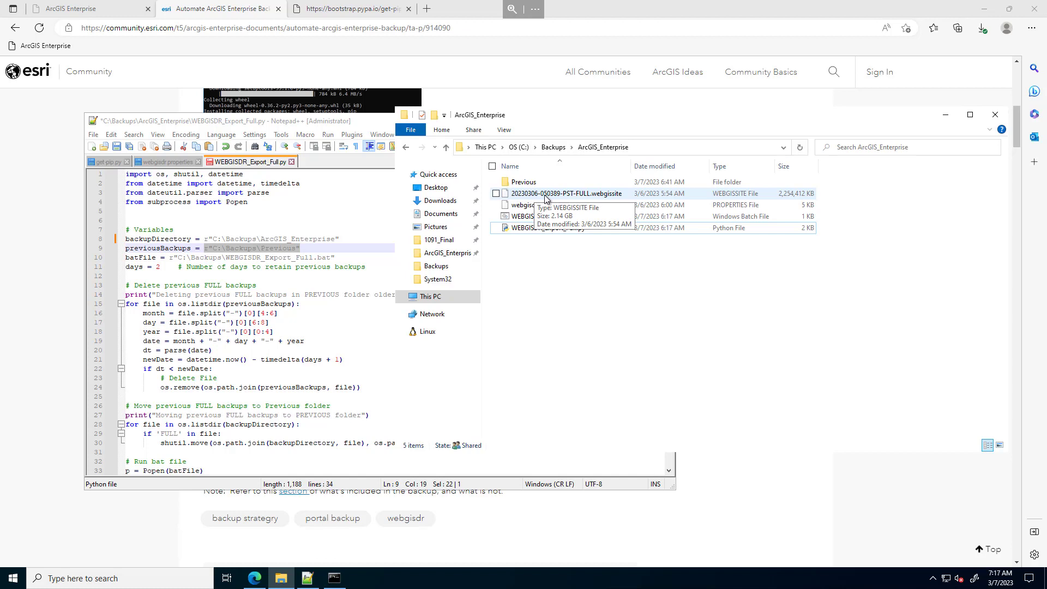
Set previousBackups on line 9 to the Previous folder path, C:\Backups\ArcGIS_Enterprise\Previous
{"action": "left_click", "coordinate": [544, 197]}
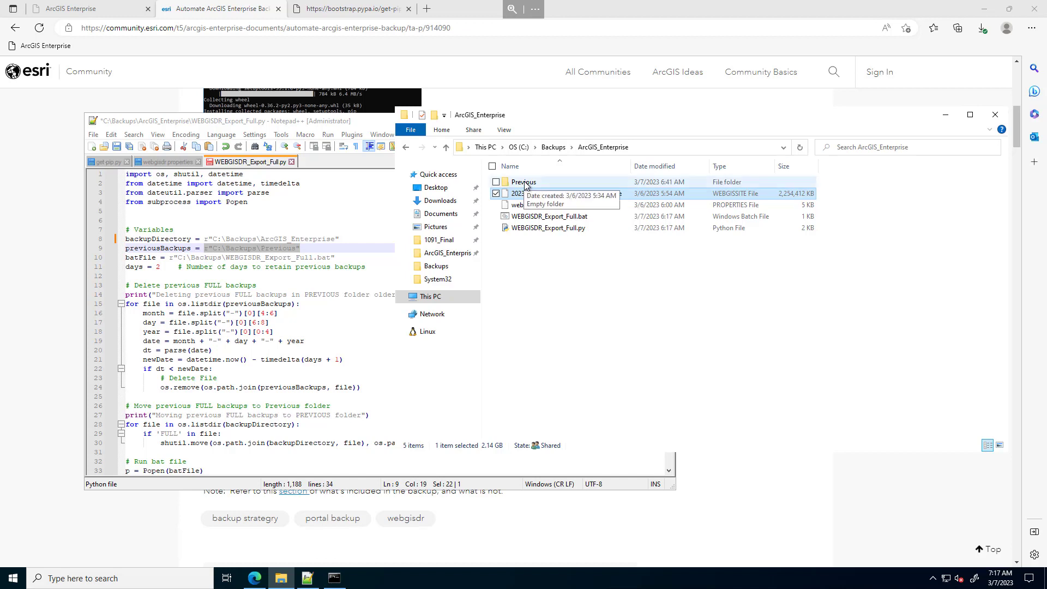
{"action": "double_click", "coordinate": [524, 183]}
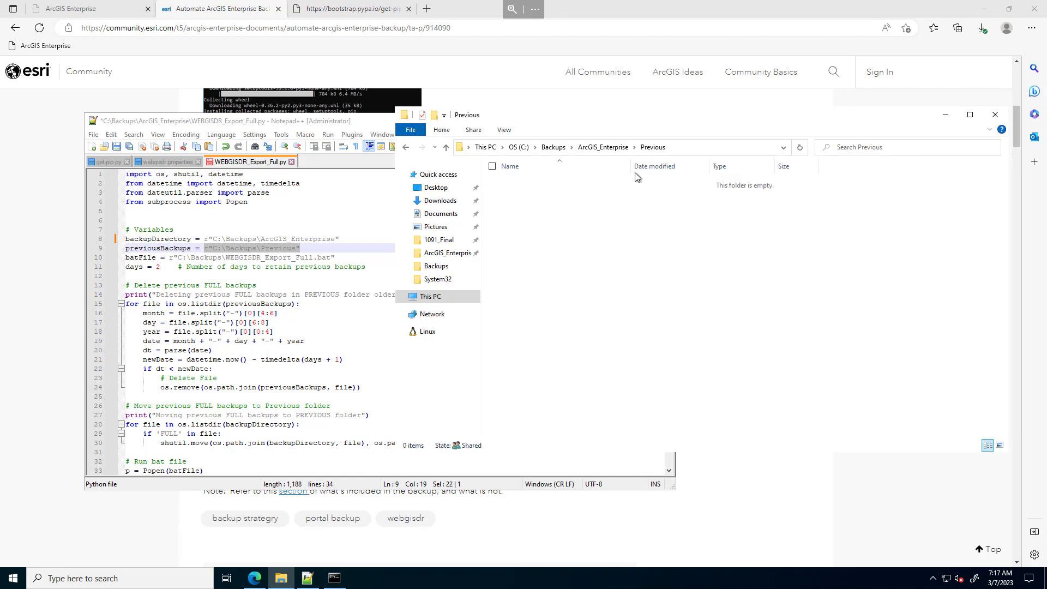
{"action": "left_click", "coordinate": [693, 151]}
{"action": "key", "text": "ctrl+c"}
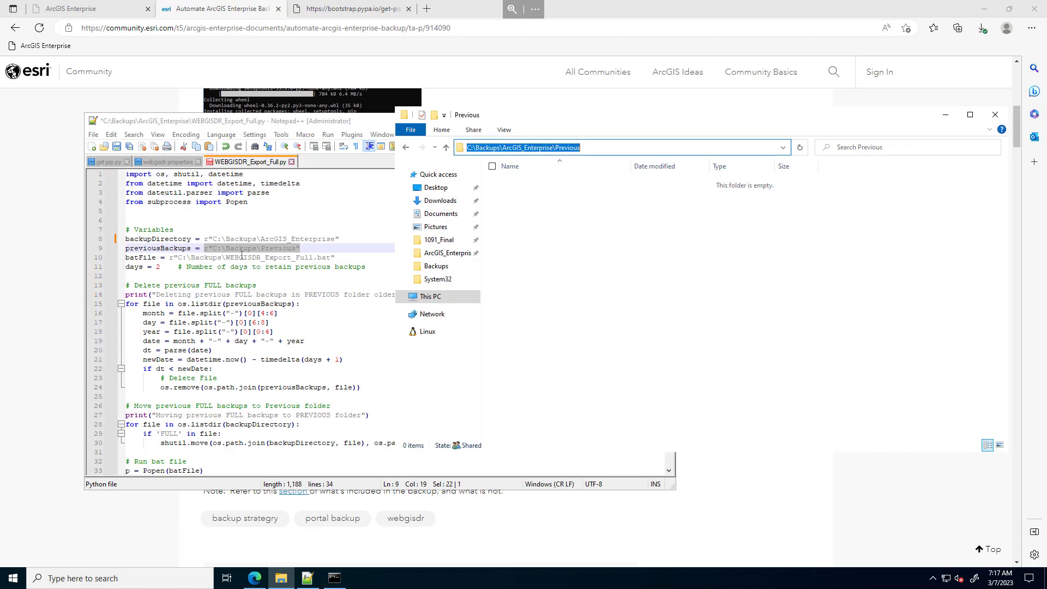
{"action": "left_click", "coordinate": [222, 257]}
{"action": "left_click_drag", "start_coordinate": [213, 248], "coordinate": [299, 249]}
{"action": "key", "text": "ctrl+v"}
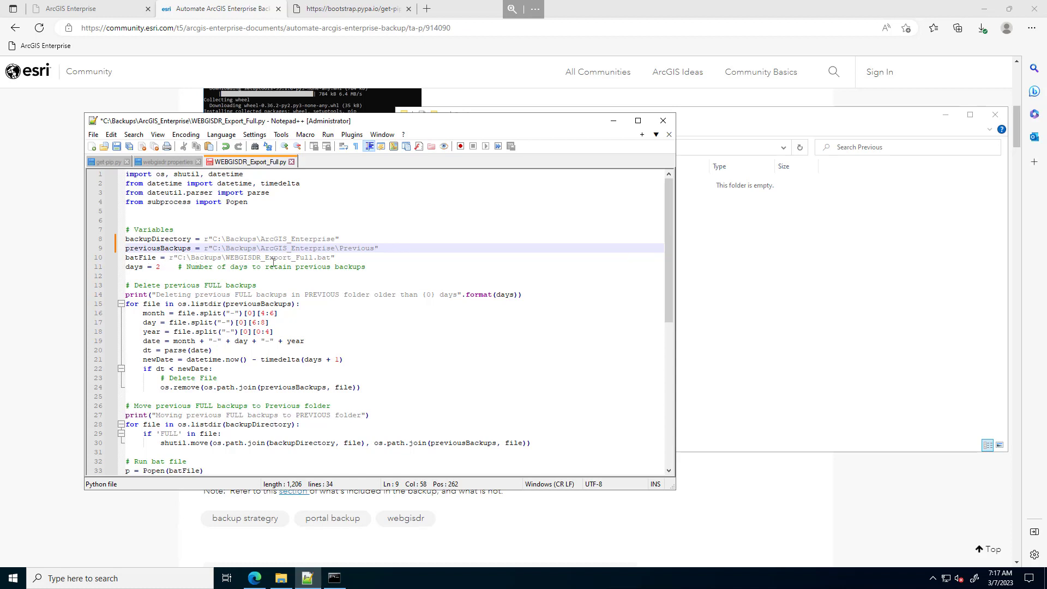
Return to the ArcGIS_Enterprise folder and bring up WEBGISDR_Export_Full.bat's file options
{"action": "left_click", "coordinate": [738, 284]}
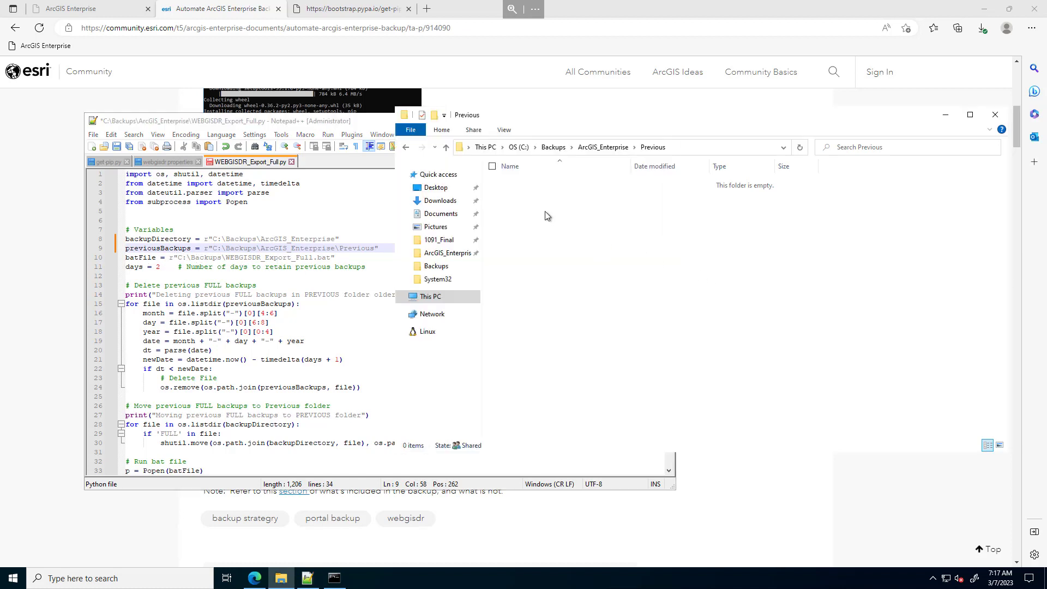
{"action": "left_click", "coordinate": [603, 149]}
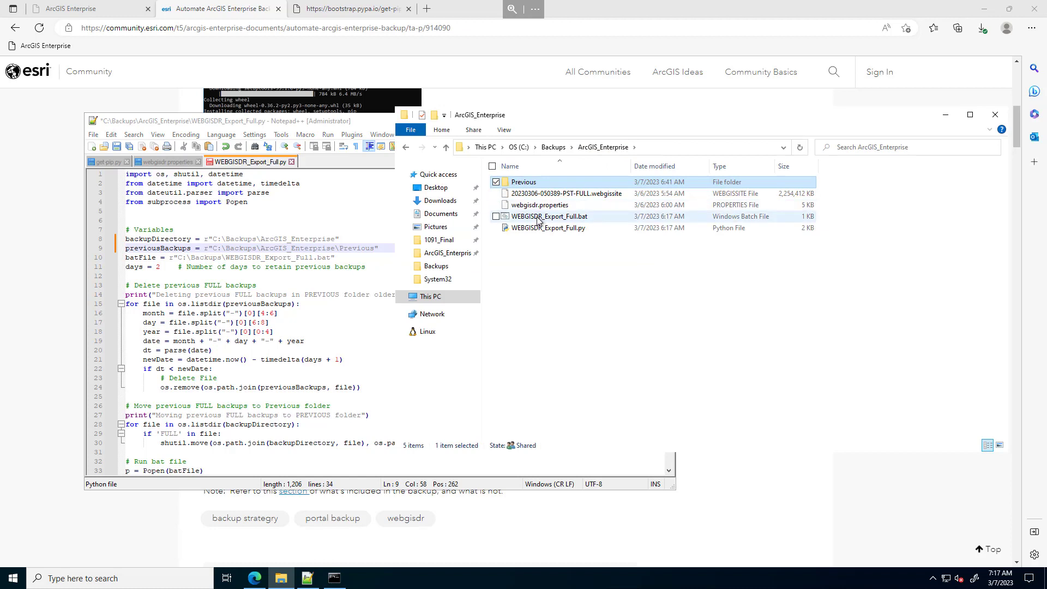
{"action": "right_click", "coordinate": [538, 219]}
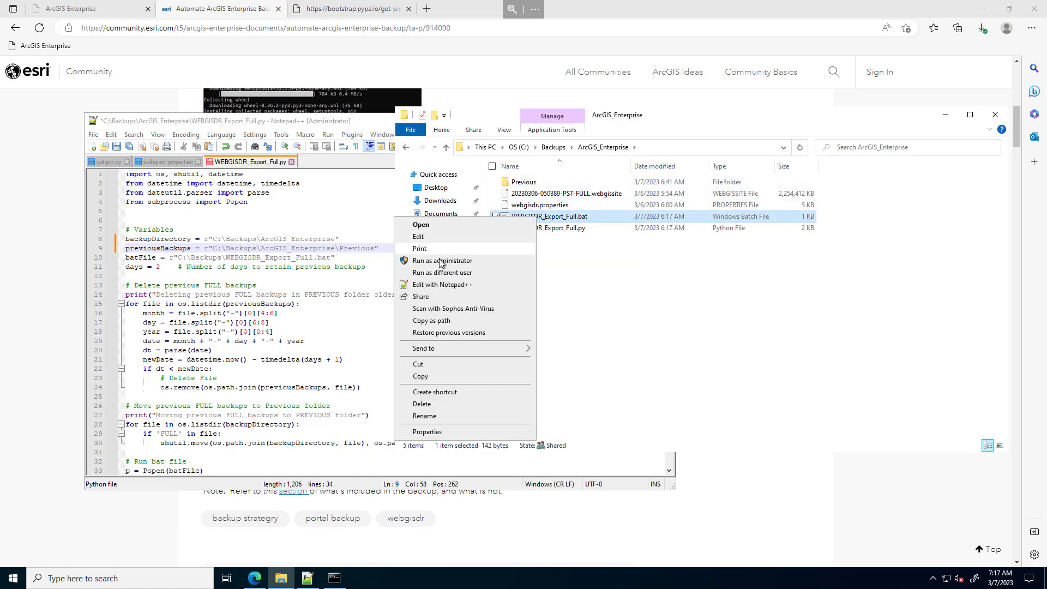
Set batFile on line 10 to C:\Backups\ArcGIS_Enterprise\WEBGISDR_Export_Full.bat
{"action": "left_click", "coordinate": [432, 322]}
{"action": "left_click", "coordinate": [178, 259]}
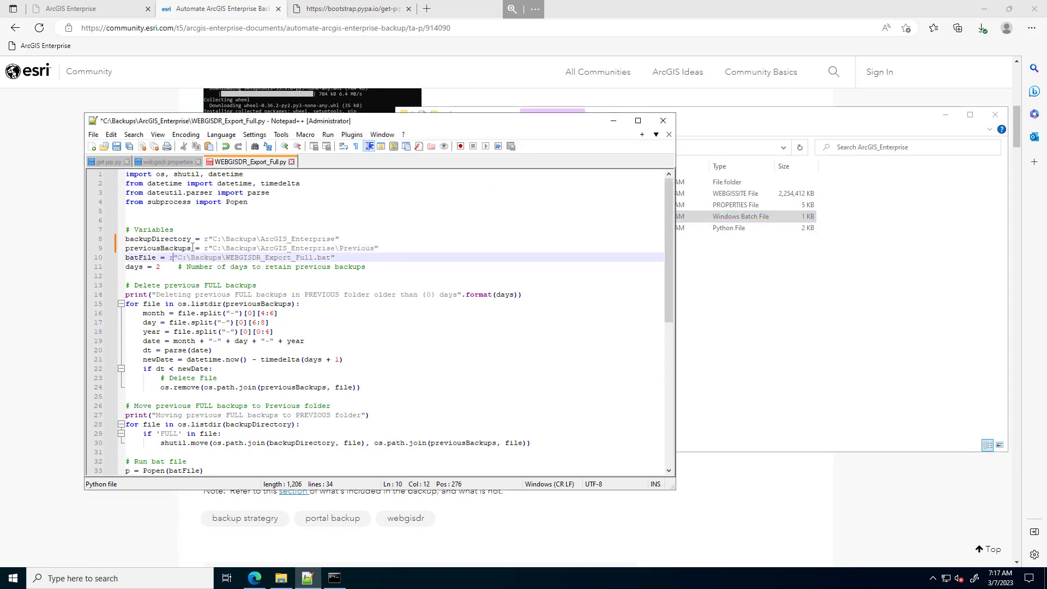
{"action": "key", "text": "shift+End"}
{"action": "key", "text": "ctrl+v"}
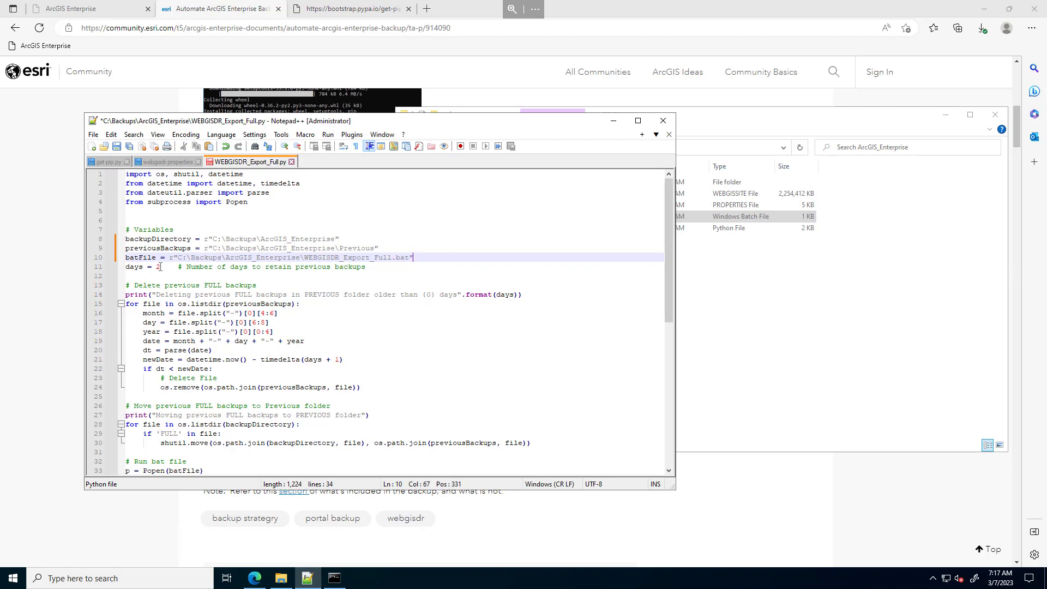
Keep the retention days at 7 on line 11 and save the script
{"action": "double_click", "coordinate": [158, 266]}
{"action": "type", "text": "2"}
{"action": "key", "text": "ctrl+z"}
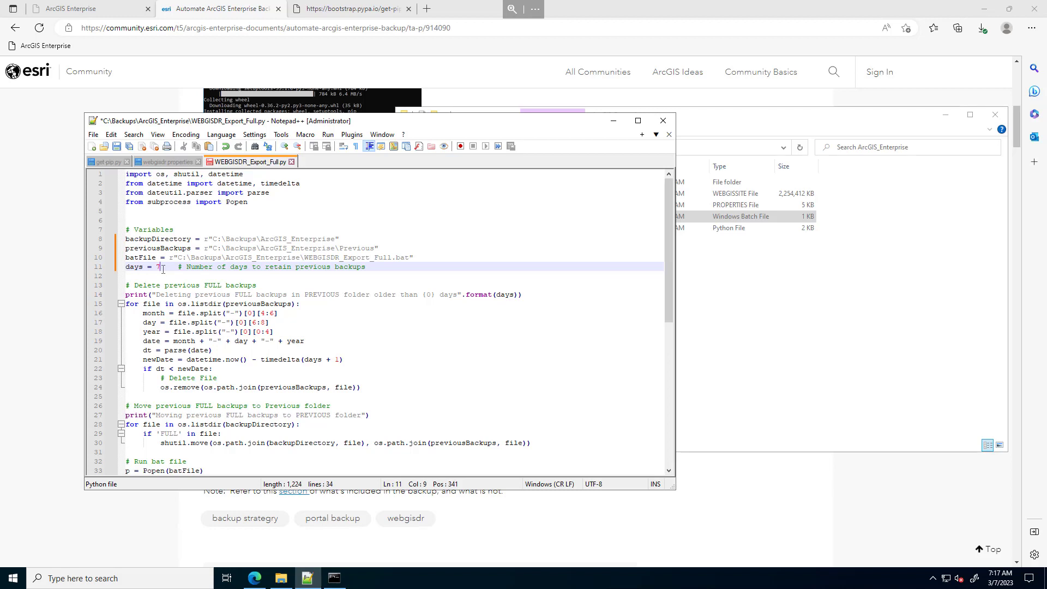
{"action": "left_click", "coordinate": [116, 147]}
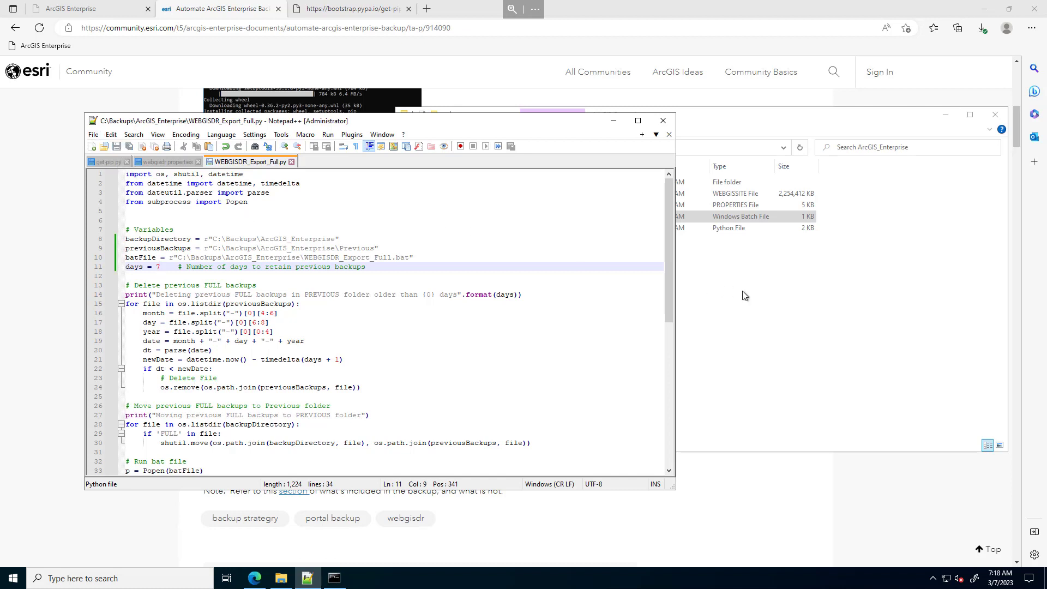
Check step 3 of the Esri instructions for the batch file name, then edit WEBGISDR_Export_Full.bat in Notepad++
{"action": "left_click", "coordinate": [145, 517]}
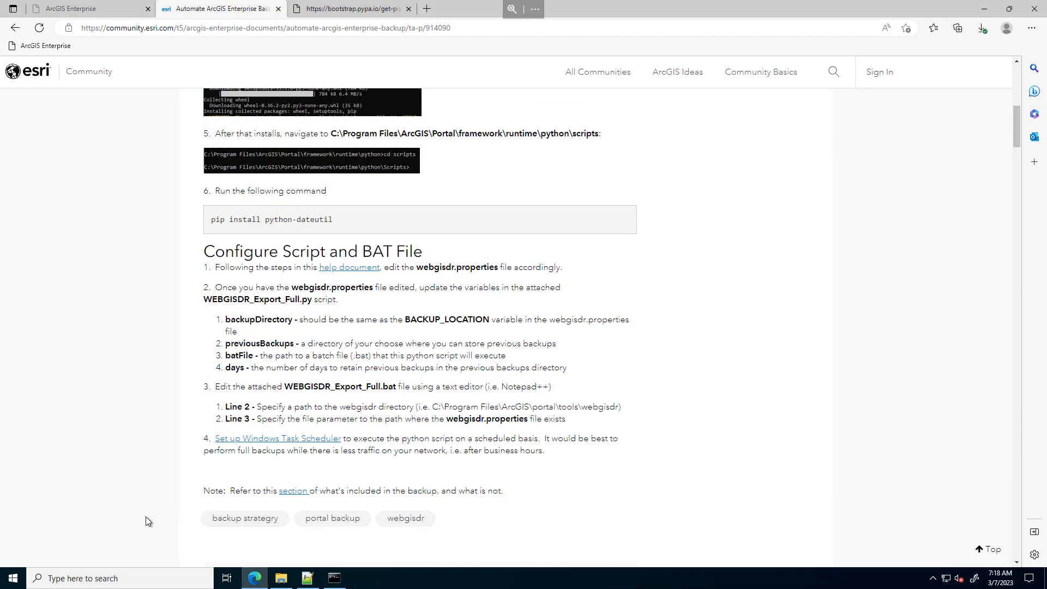
{"action": "left_click_drag", "start_coordinate": [284, 386], "coordinate": [391, 386]}
{"action": "left_click", "coordinate": [281, 578]}
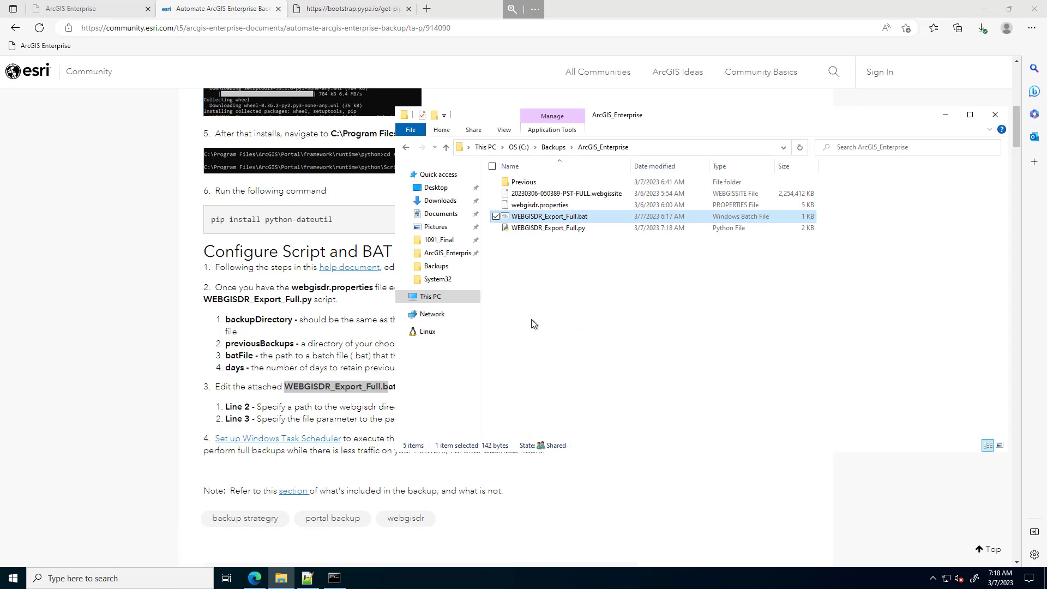
{"action": "right_click", "coordinate": [557, 221]}
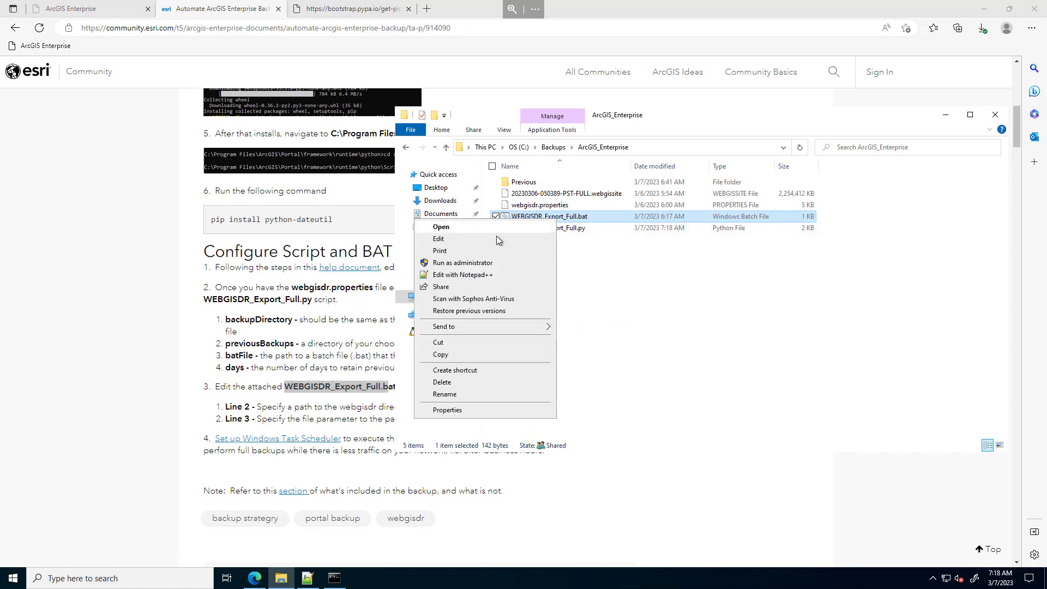
{"action": "left_click", "coordinate": [457, 275]}
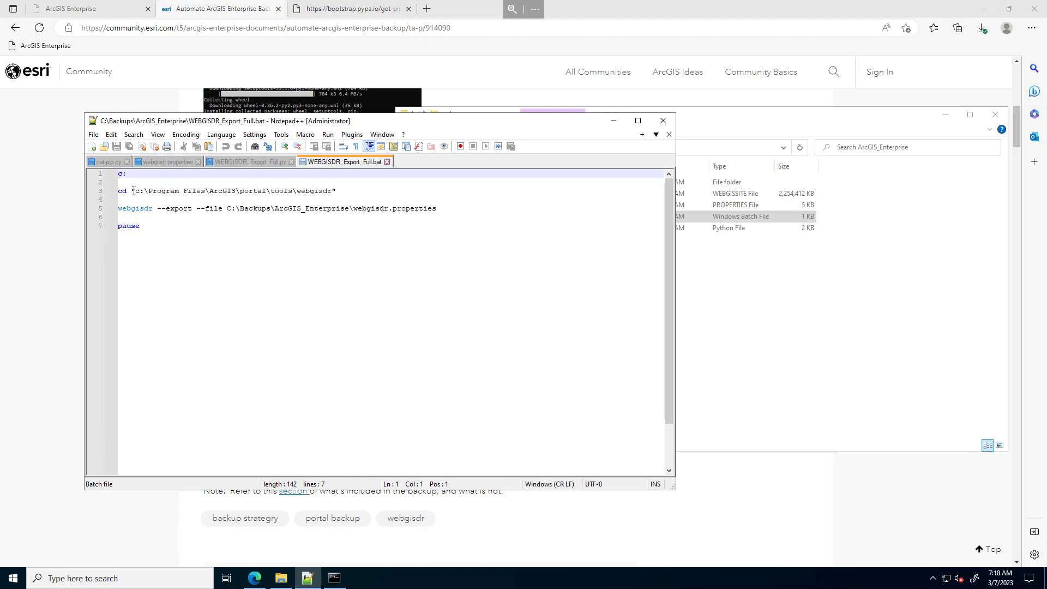
Review the batch file's webgisdr tools path on line 3 and the --file path on line 5
{"action": "left_click_drag", "start_coordinate": [132, 191], "coordinate": [338, 191]}
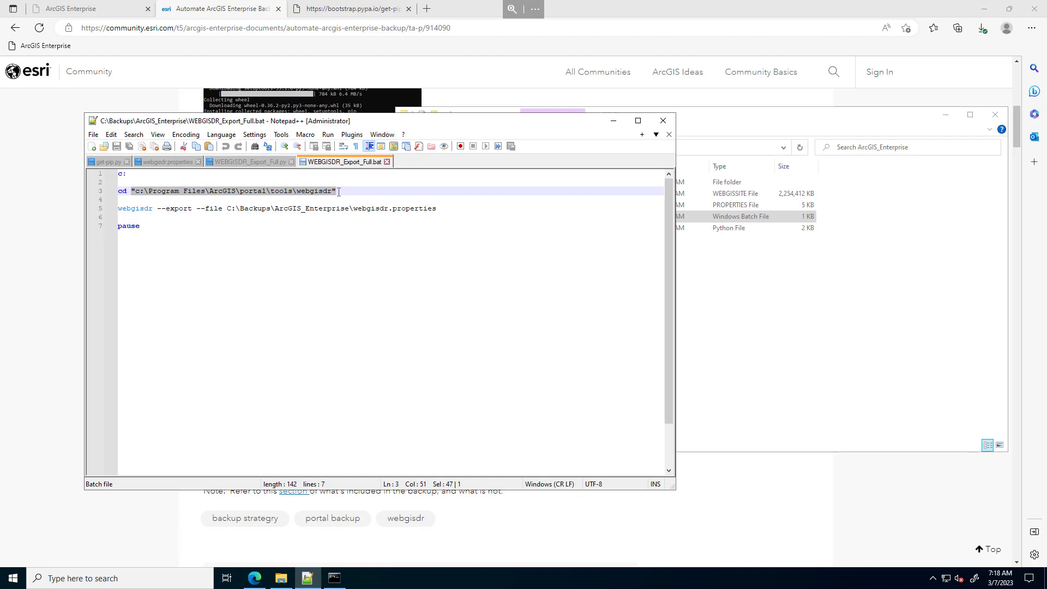
{"action": "left_click", "coordinate": [209, 201]}
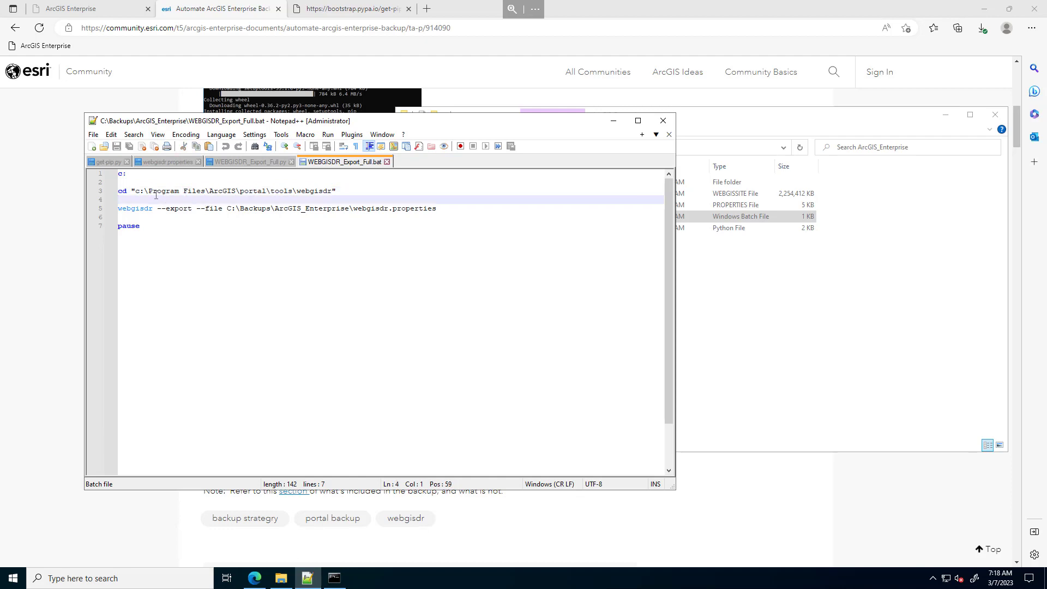
{"action": "left_click_drag", "start_coordinate": [147, 191], "coordinate": [333, 190]}
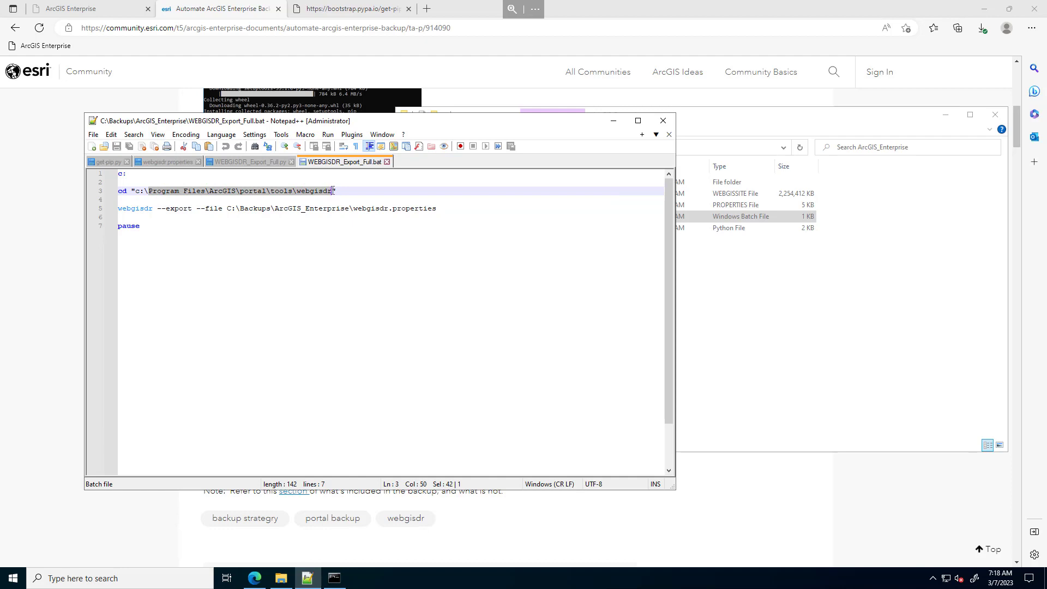
{"action": "left_click", "coordinate": [363, 193]}
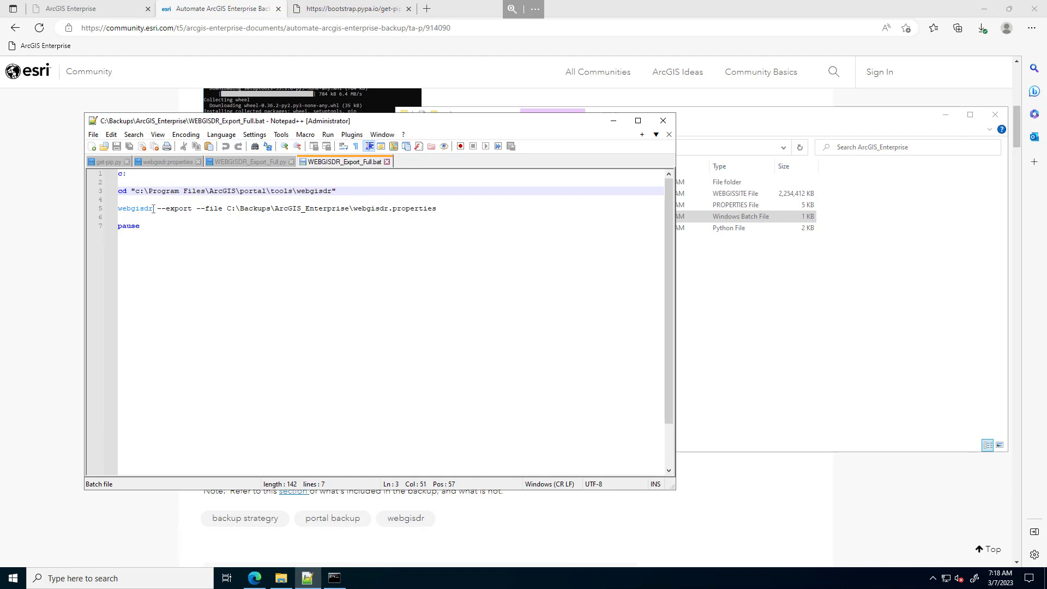
{"action": "left_click_drag", "start_coordinate": [153, 209], "coordinate": [118, 209]}
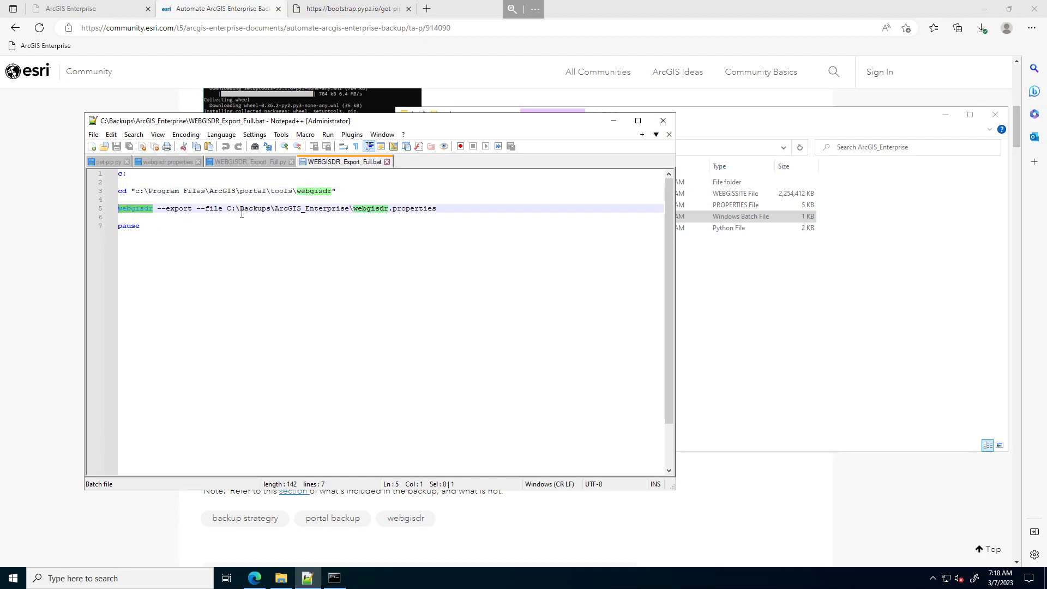
{"action": "left_click_drag", "start_coordinate": [228, 210], "coordinate": [440, 210]}
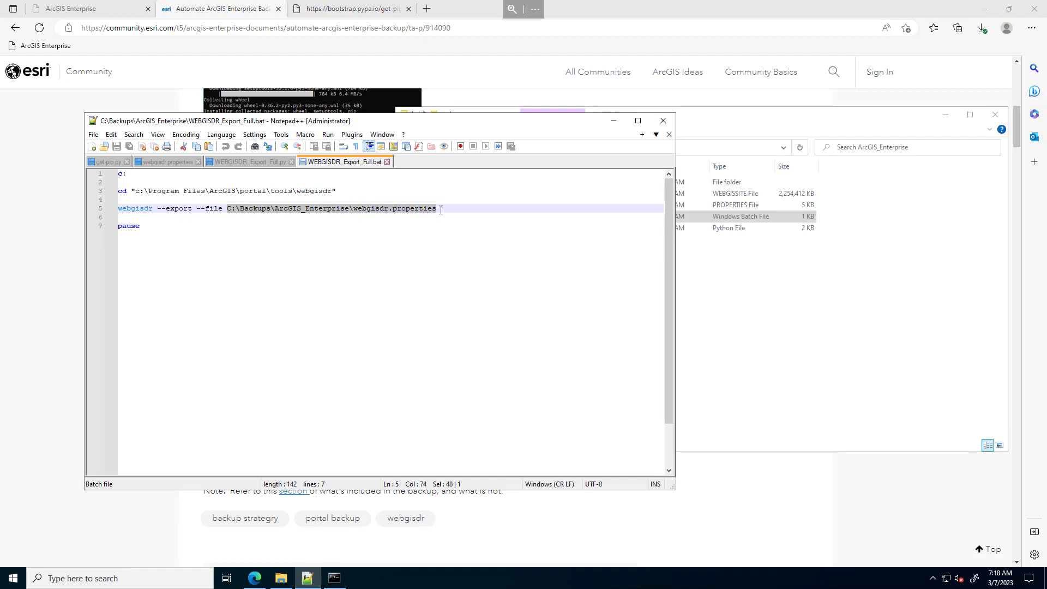
Replace line 5's --file path with "C:\Backups\ArcGIS_Enterprise\webgisdr.properties"
{"action": "left_click", "coordinate": [680, 279]}
{"action": "left_click", "coordinate": [555, 209]}
{"action": "right_click", "coordinate": [555, 209]}
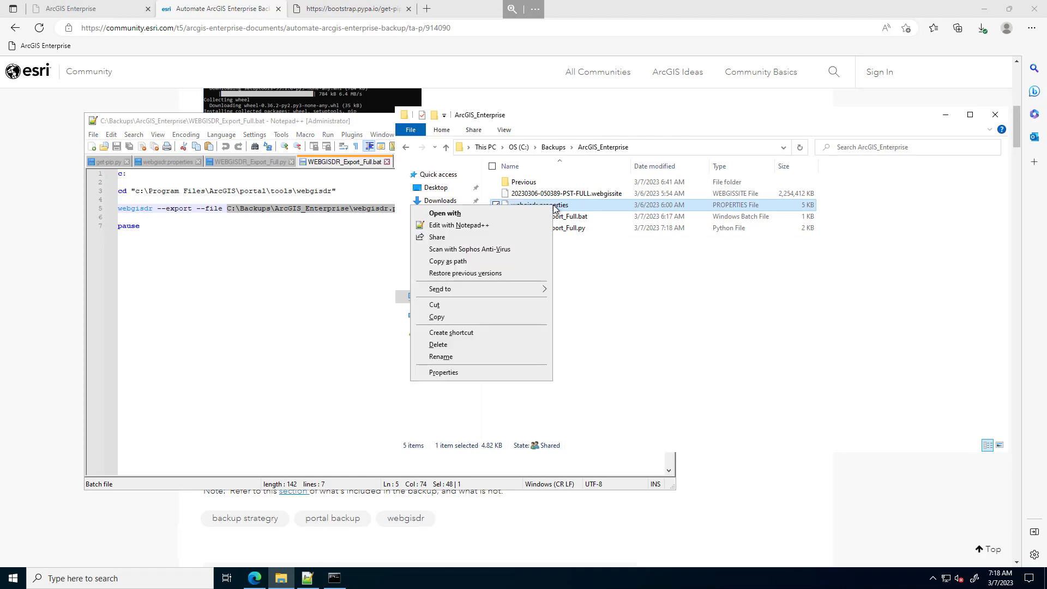
{"action": "left_click", "coordinate": [457, 264]}
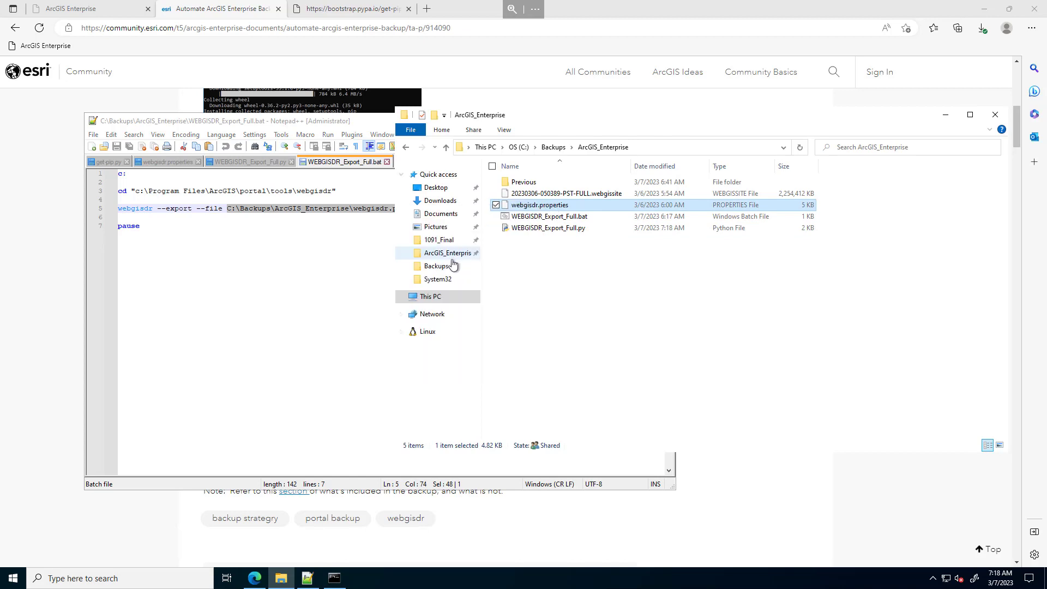
{"action": "left_click", "coordinate": [226, 208]}
{"action": "key", "text": "shift+End"}
{"action": "key", "text": "ctrl+v"}
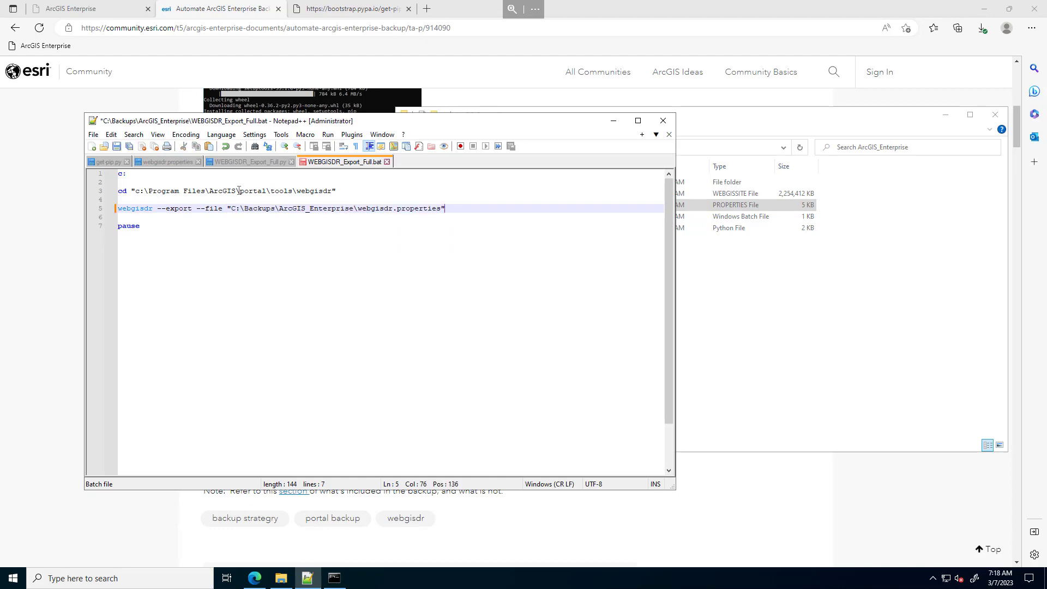
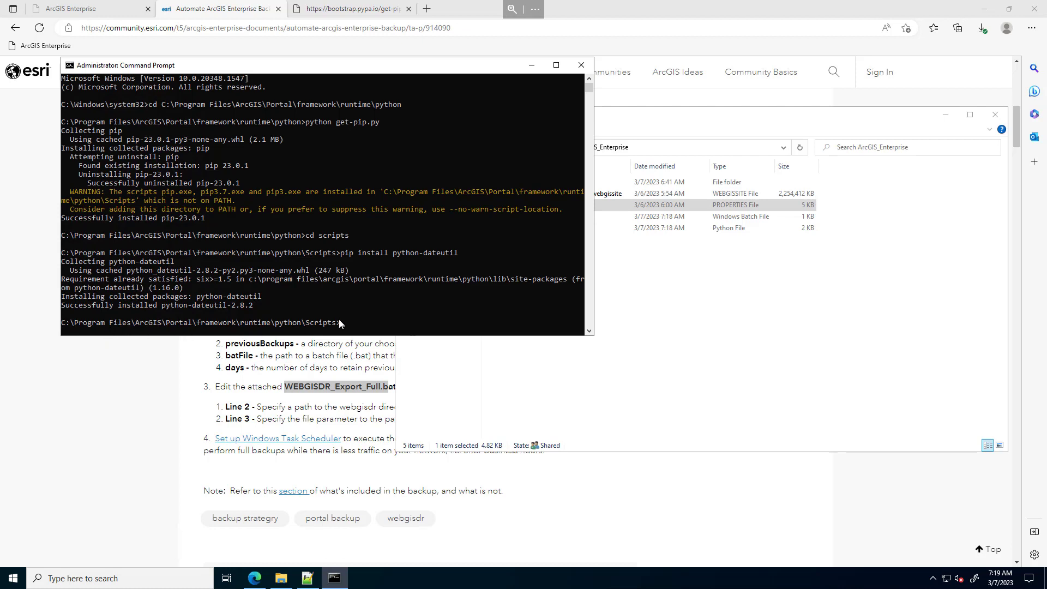
Change directory back to the Portal runtime\python folder using its copied path
{"action": "left_click_drag", "start_coordinate": [64, 322], "coordinate": [302, 326]}
{"action": "key", "text": "ctrl+c"}
{"action": "type", "text": "cd"}
{"action": "key", "text": "ctrl+v"}
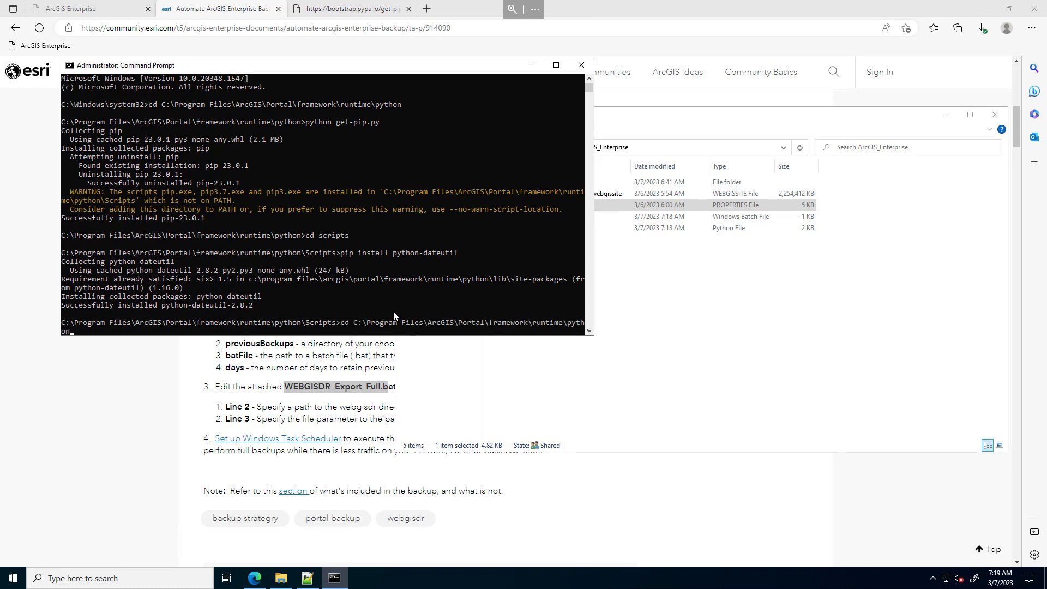
{"action": "key", "text": "Return"}
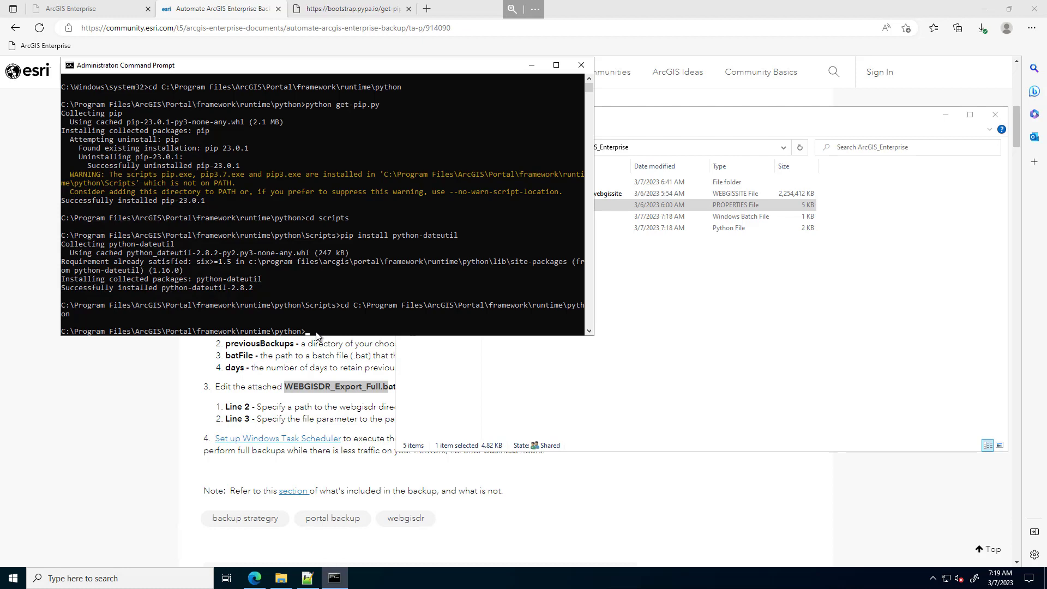
Run WEBGISDR_Export_Full.py with python, using the script path copied from Explorer
{"action": "left_click", "coordinate": [360, 331]}
{"action": "type", "text": "python"}
{"action": "left_click", "coordinate": [702, 279]}
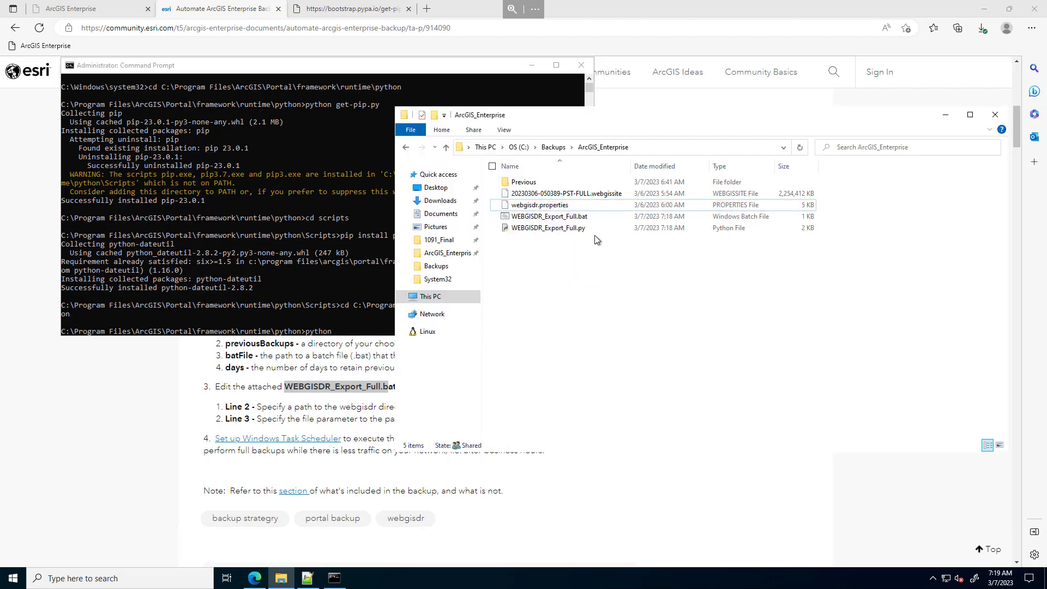
{"action": "left_click", "coordinate": [568, 229]}
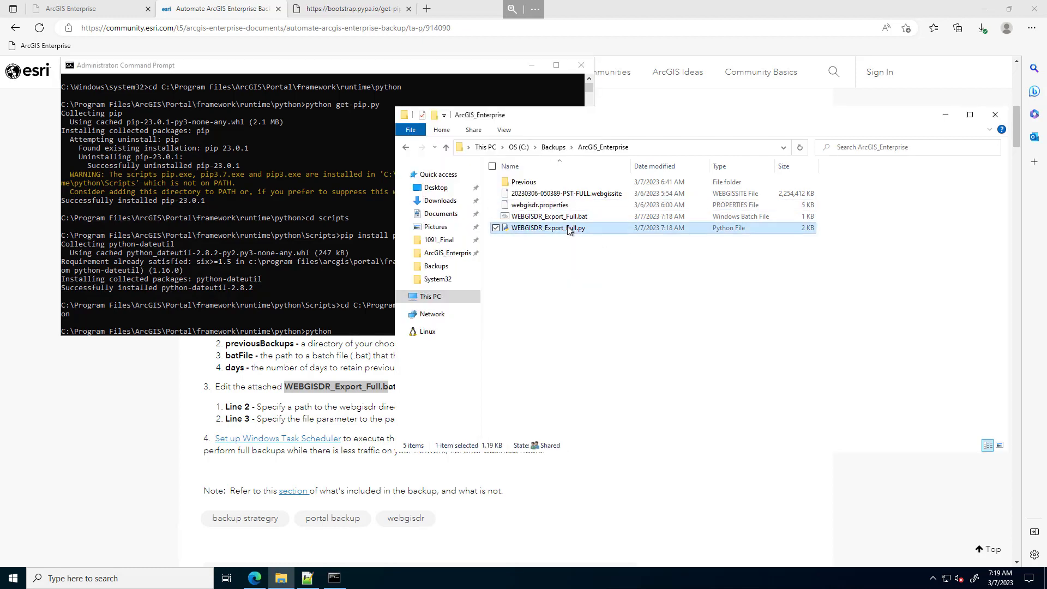
{"action": "right_click", "coordinate": [568, 230]}
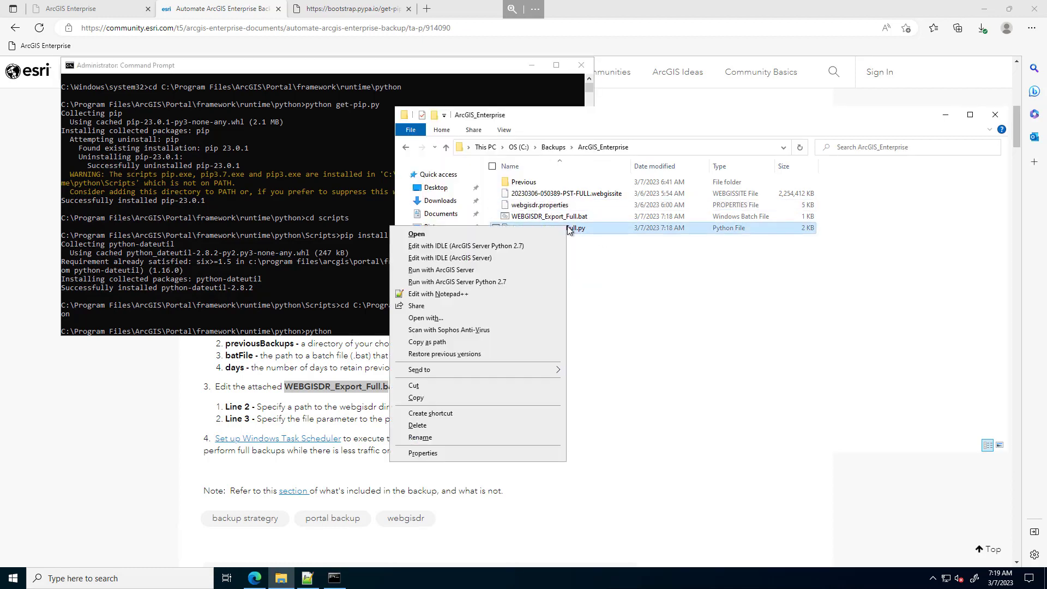
{"action": "left_click", "coordinate": [430, 342]}
{"action": "left_click", "coordinate": [358, 332]}
{"action": "right_click", "coordinate": [371, 334]}
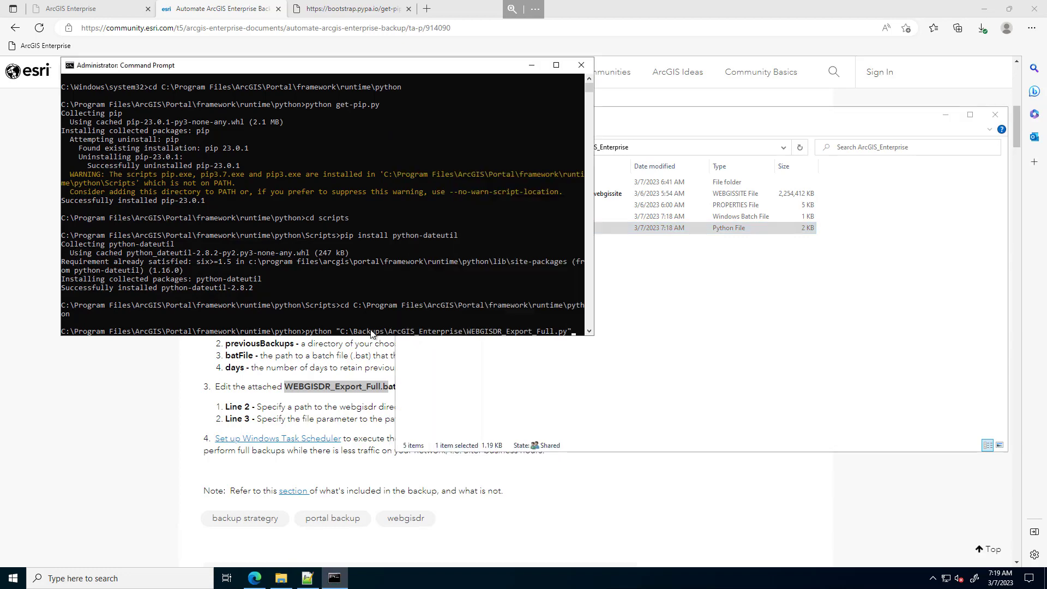
{"action": "key", "text": "Return"}
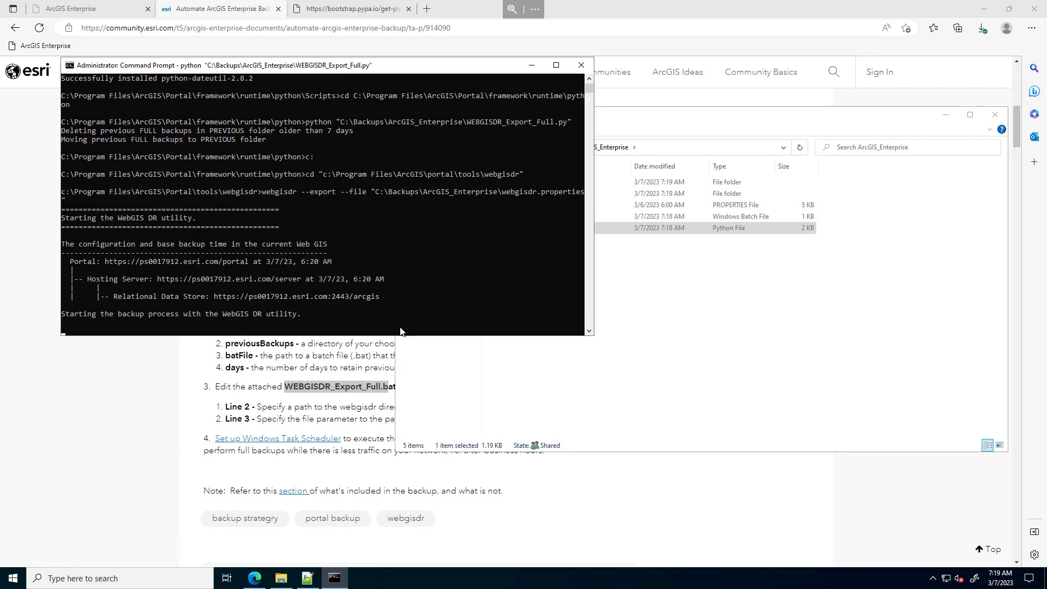
Check the Previous folder holds the old FULL backup, then watch the console finish
{"action": "left_click", "coordinate": [740, 125]}
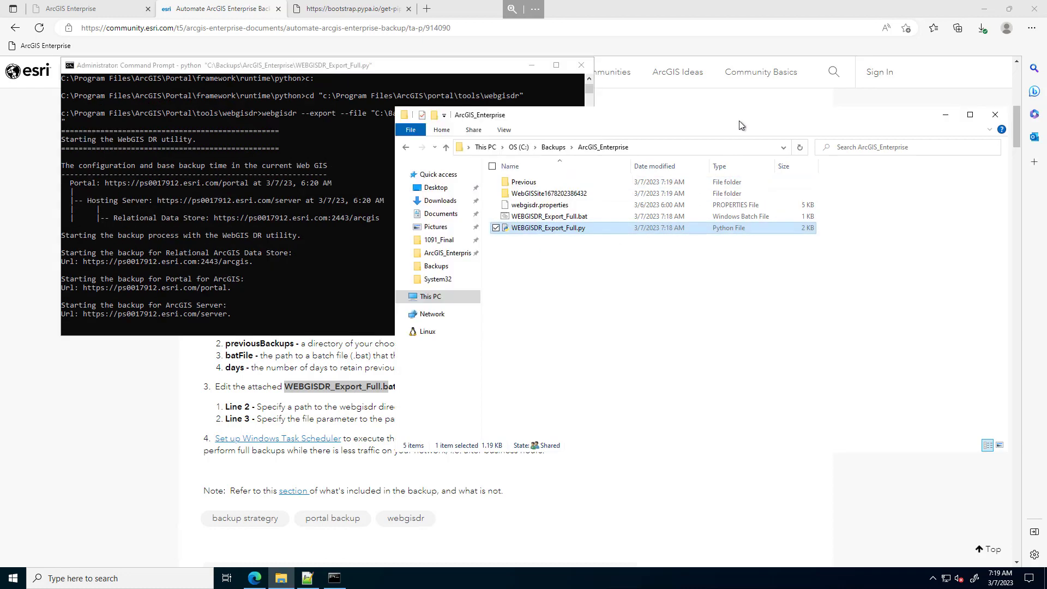
{"action": "double_click", "coordinate": [527, 186]}
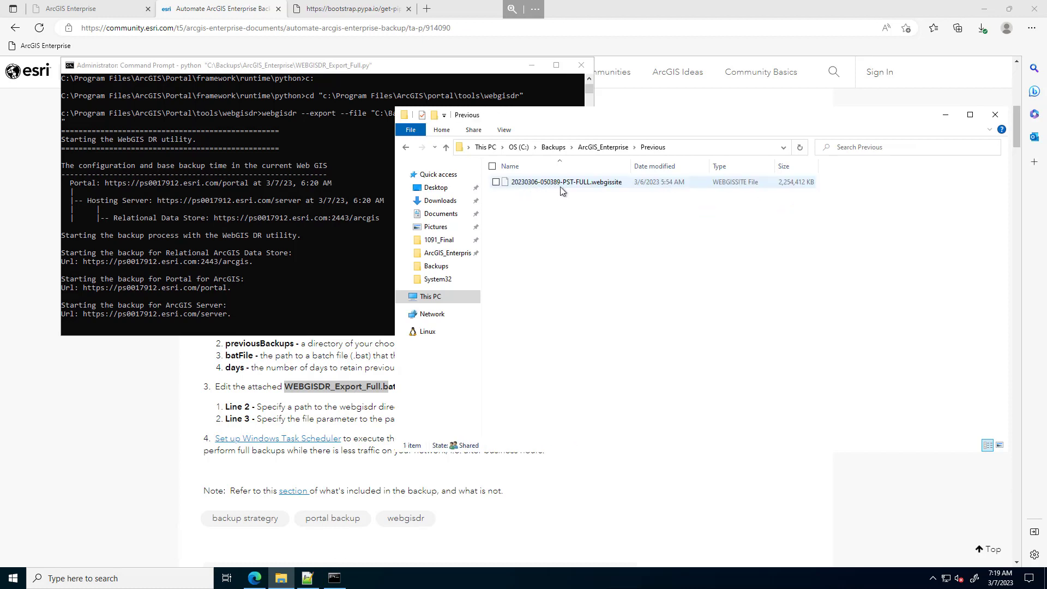
{"action": "left_click", "coordinate": [600, 148]}
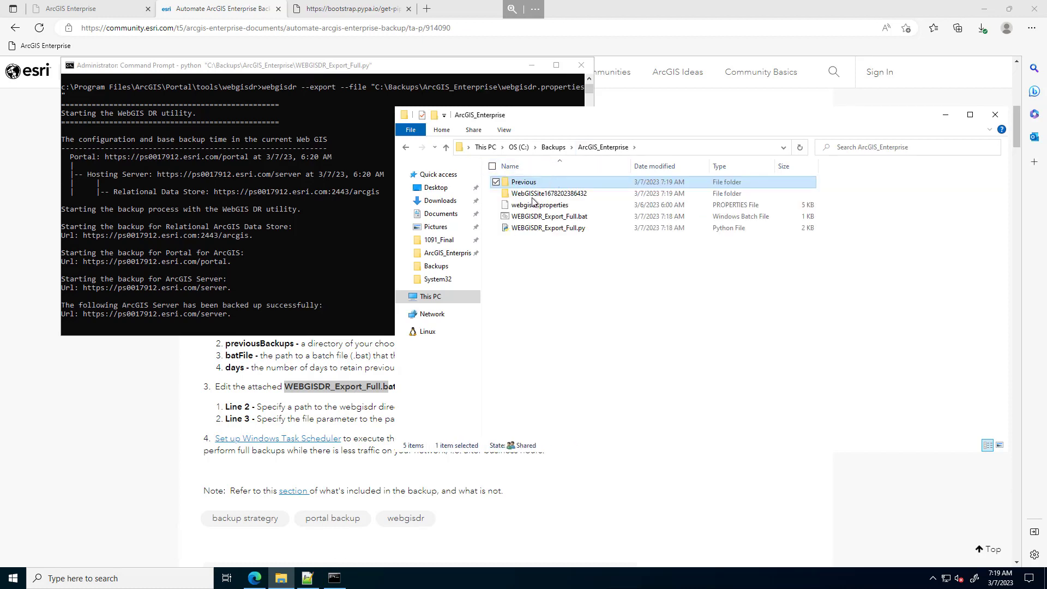
{"action": "left_click", "coordinate": [534, 194]}
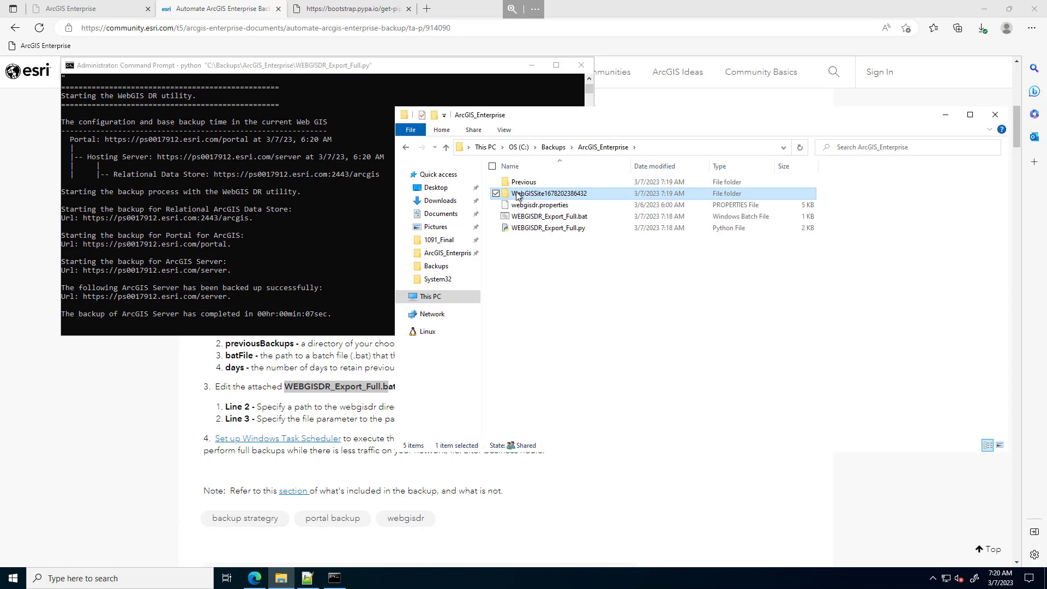
{"action": "left_click", "coordinate": [441, 72]}
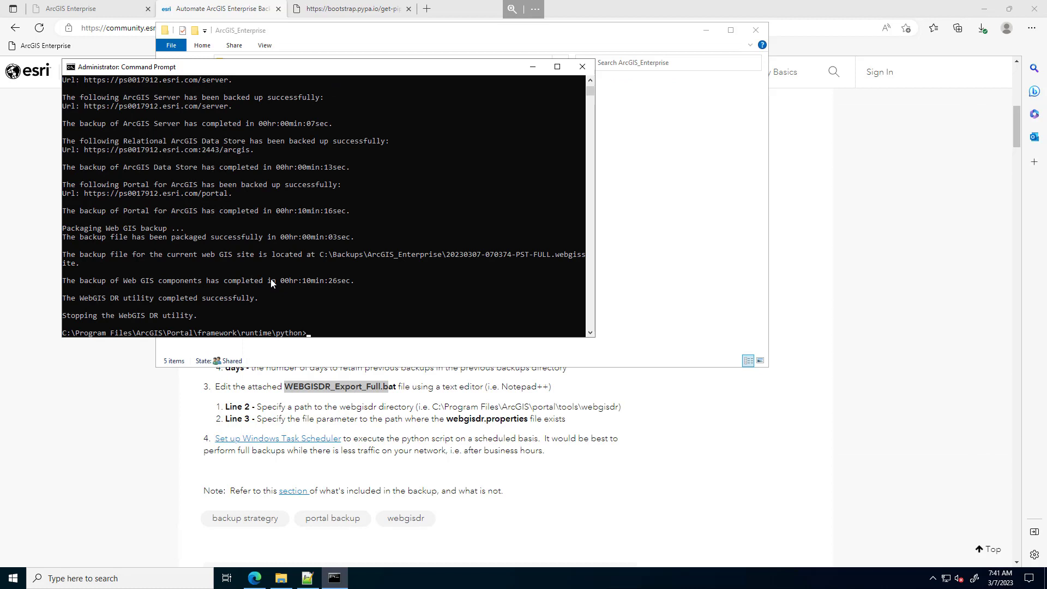
Select the new 20230307 .webgissite file to confirm its 2,254,527 KB size, then return to the article
{"action": "left_click", "coordinate": [675, 222]}
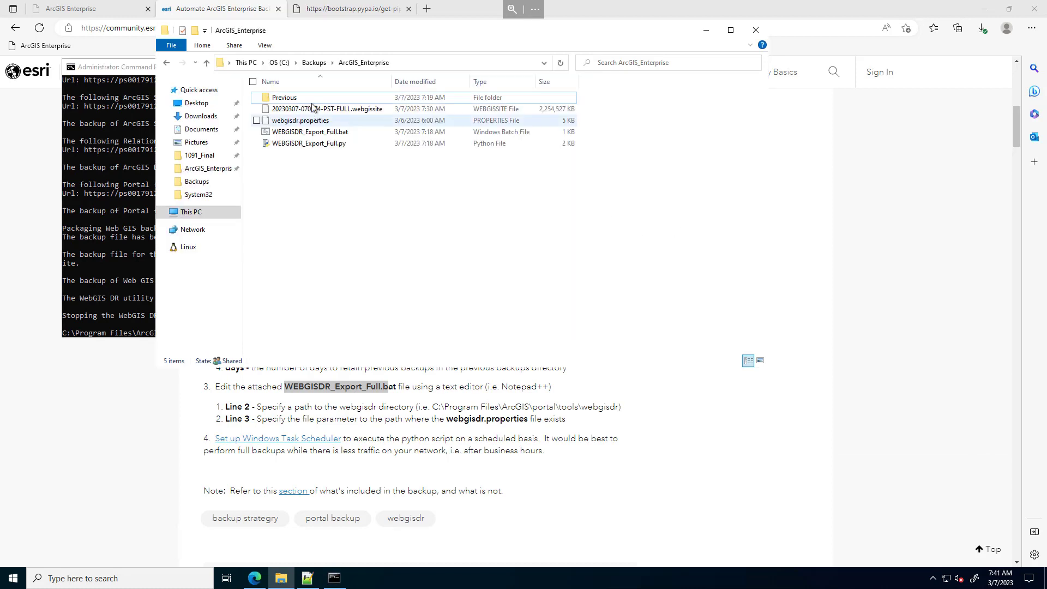
{"action": "left_click", "coordinate": [313, 114]}
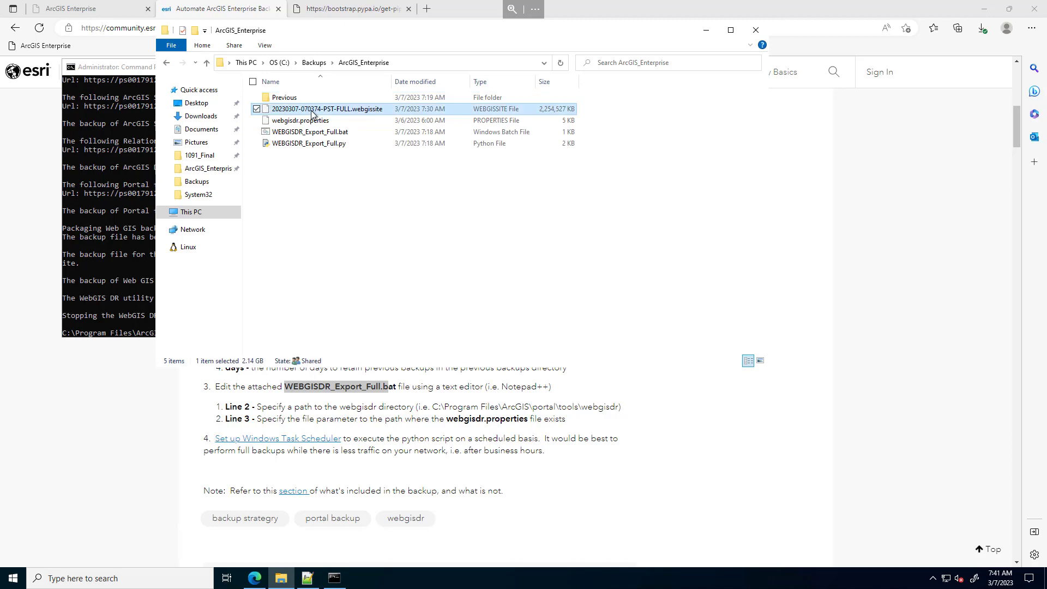
{"action": "left_click", "coordinate": [252, 468]}
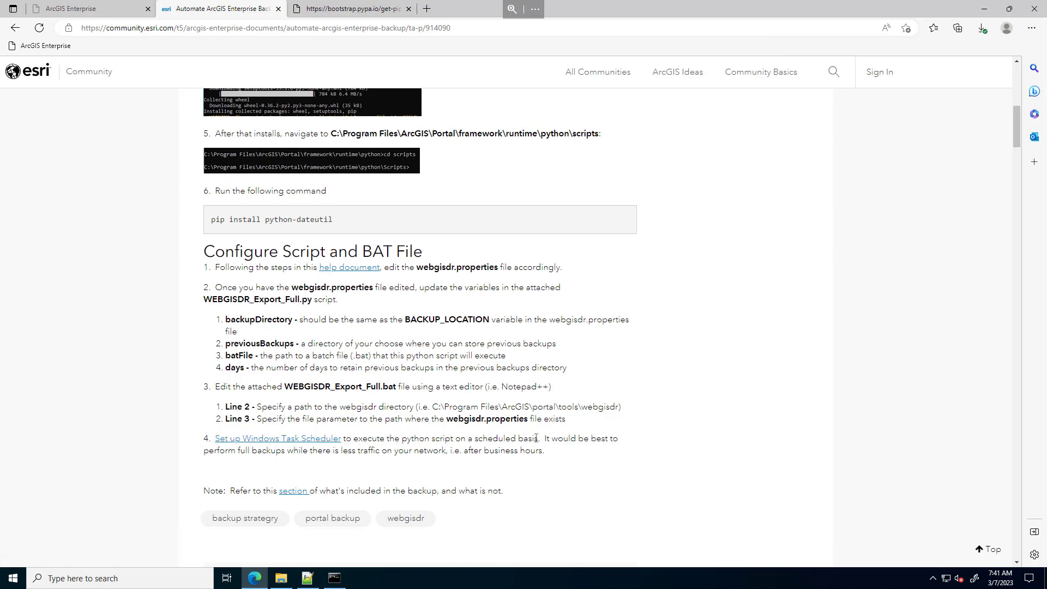
Search 'task sc' from the Start menu and launch Task Scheduler
{"action": "left_click", "coordinate": [13, 578]}
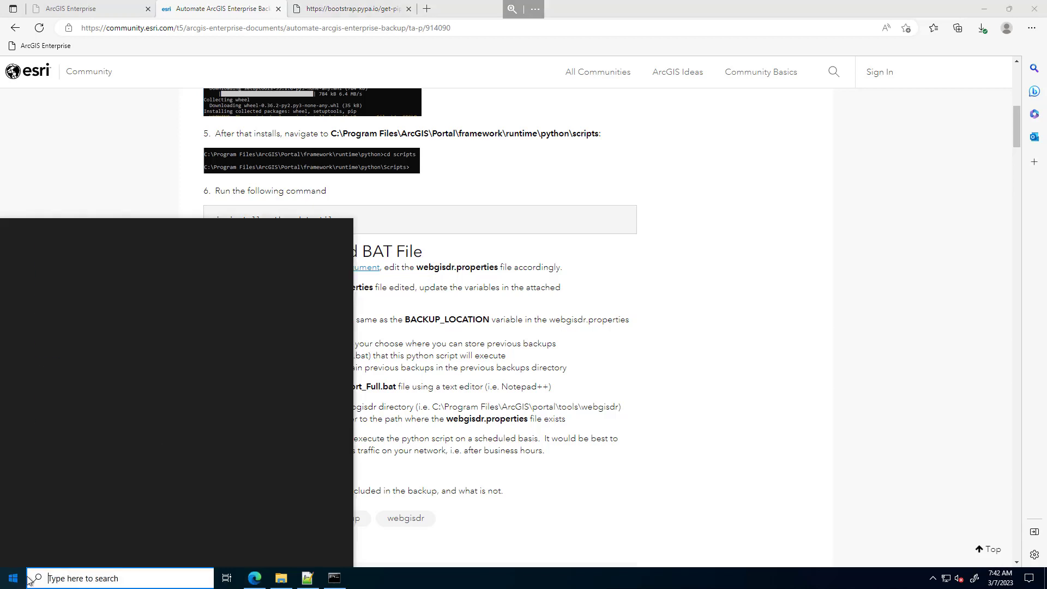
{"action": "type", "text": "task sc"}
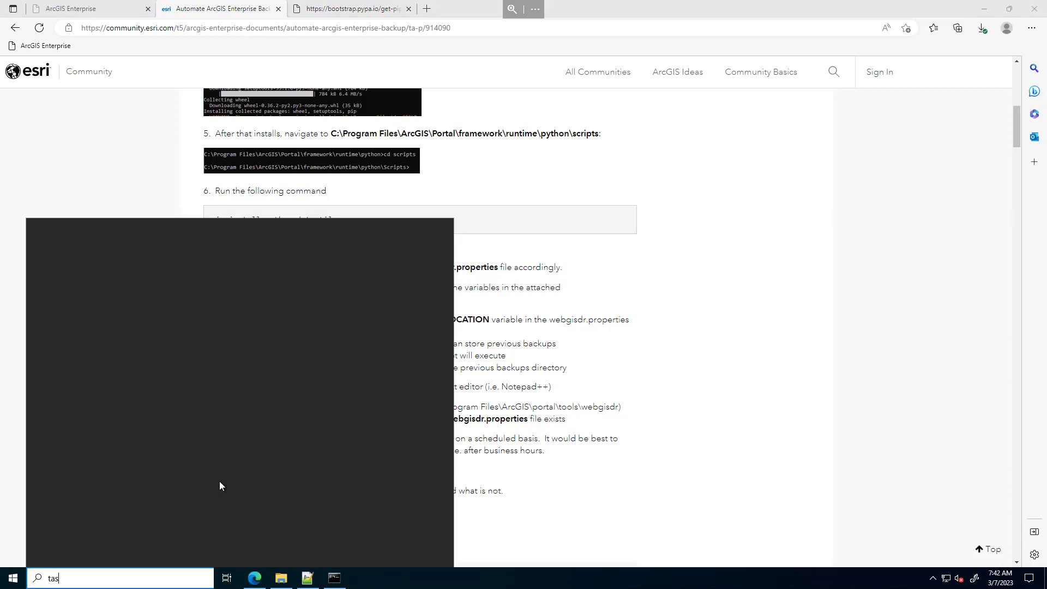
{"action": "left_click", "coordinate": [133, 288]}
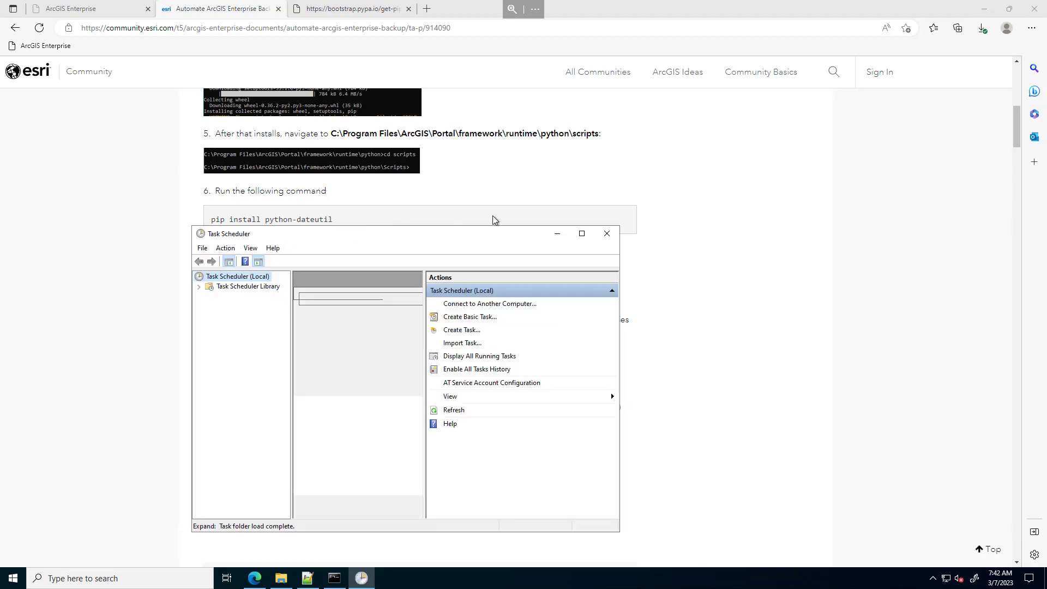
Create task 'ArcGIS Enterprise Backup' running logged on or not, highest privileges, for Windows Server 2022
{"action": "left_click", "coordinate": [453, 330]}
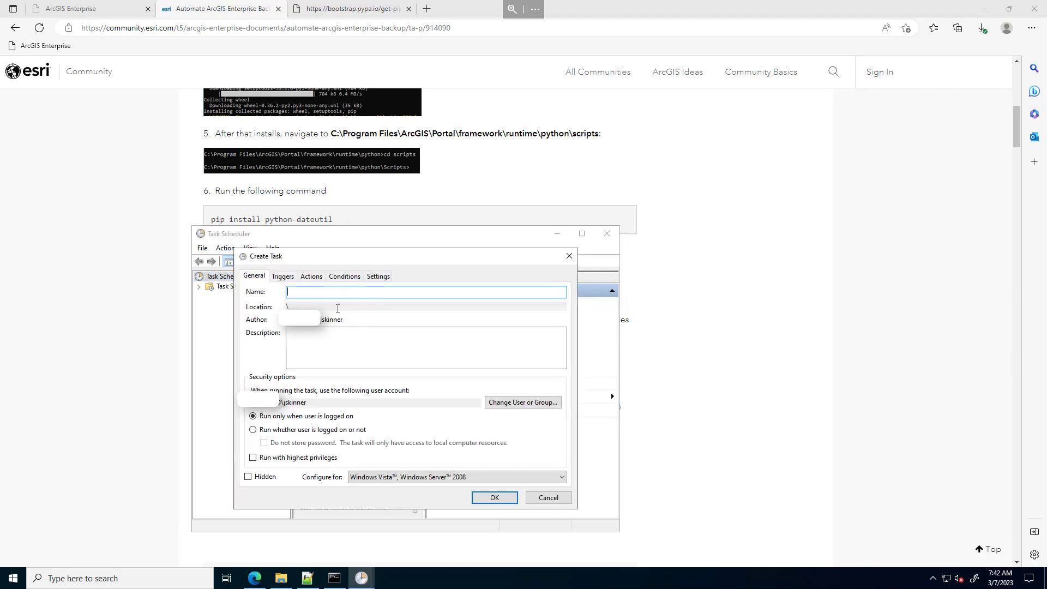
{"action": "type", "text": "ArcGIS Enterprise Backup"}
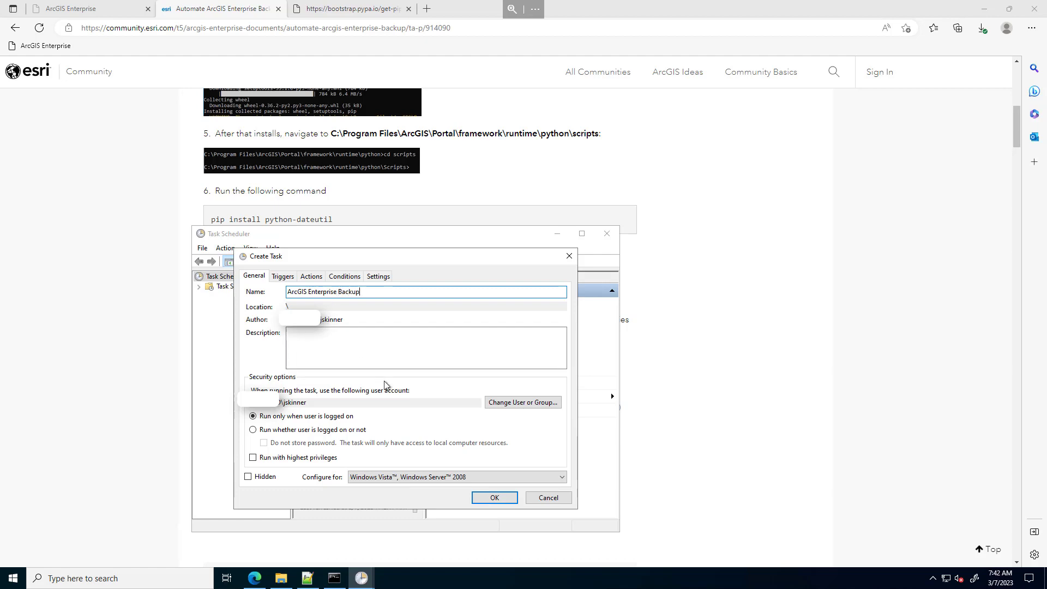
{"action": "left_click", "coordinate": [279, 431]}
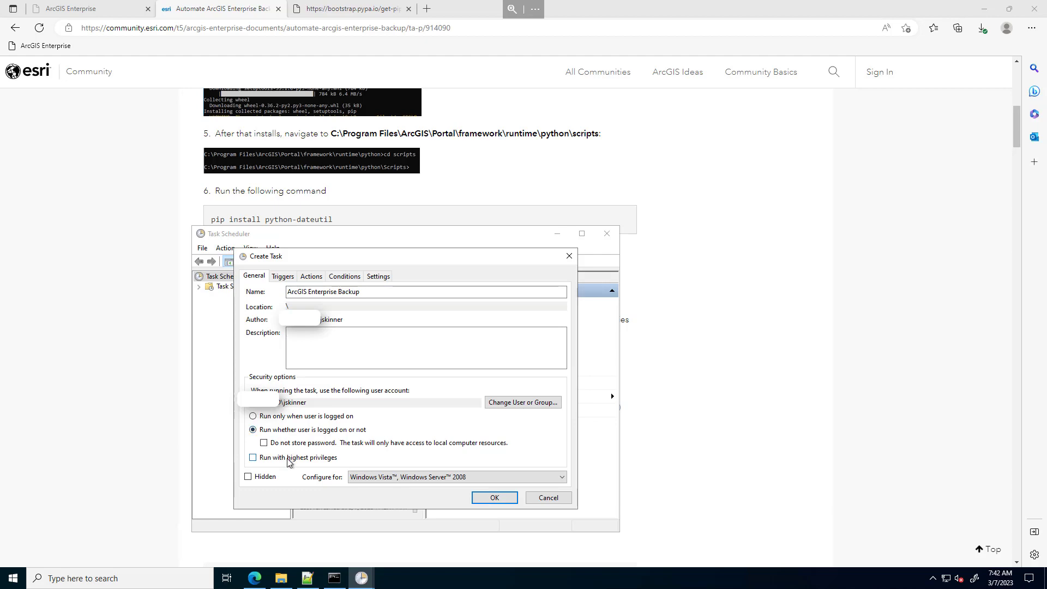
{"action": "left_click", "coordinate": [289, 460]}
{"action": "left_click", "coordinate": [383, 479]}
{"action": "left_click", "coordinate": [376, 489]}
{"action": "left_click", "coordinate": [289, 277]}
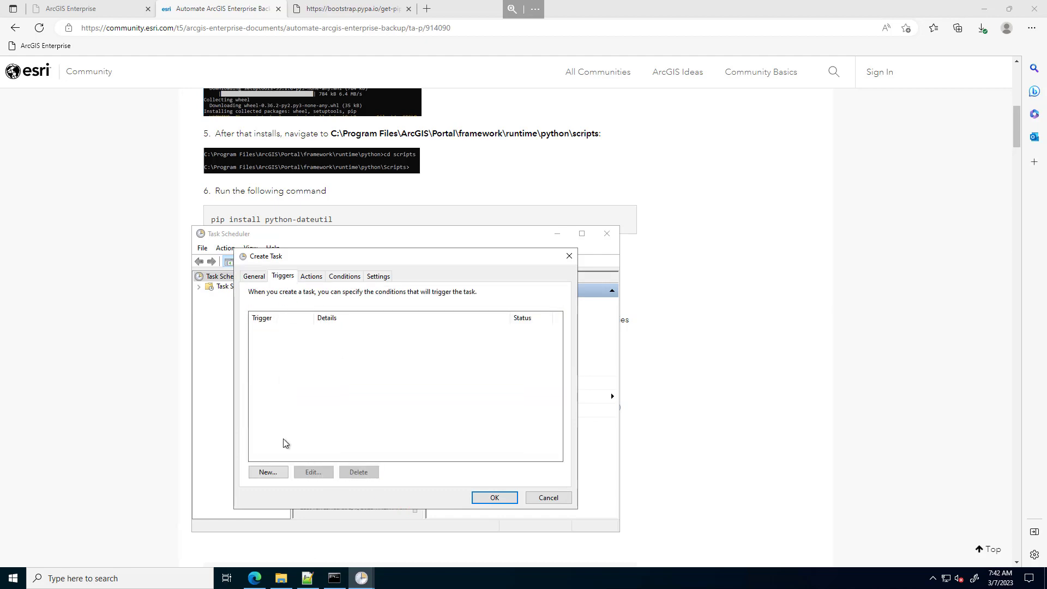
Add a Daily trigger with a start time of 12:00:00 AM
{"action": "left_click", "coordinate": [269, 473]}
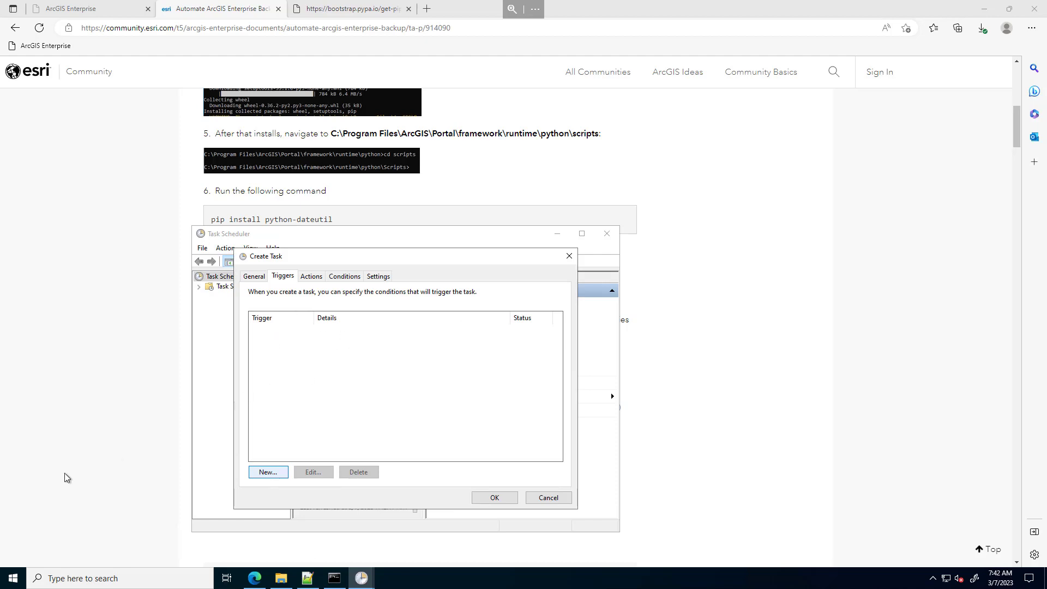
{"action": "key", "text": "Return"}
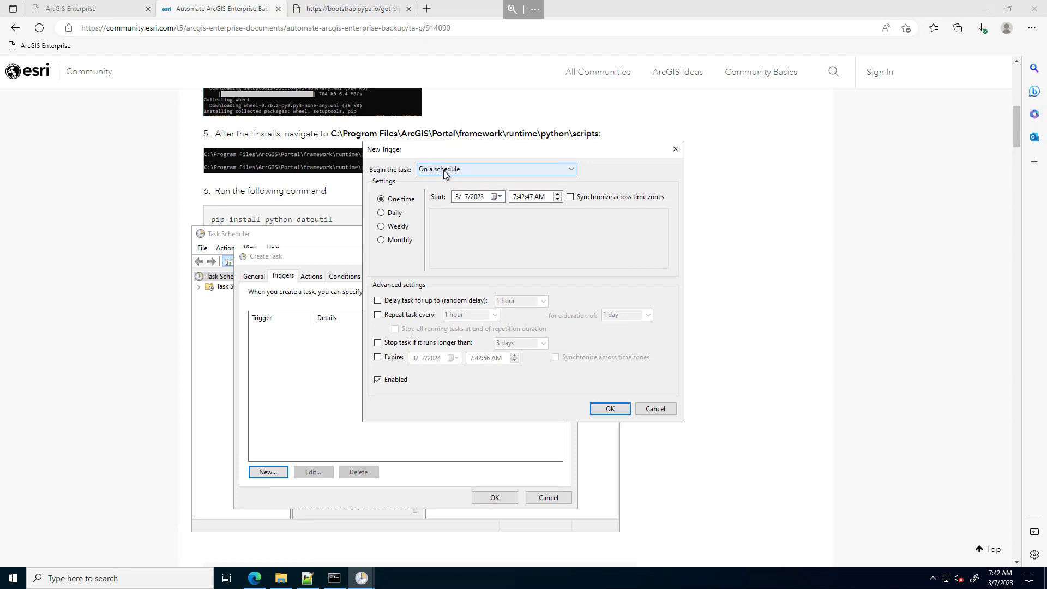
{"action": "left_click", "coordinate": [383, 213]}
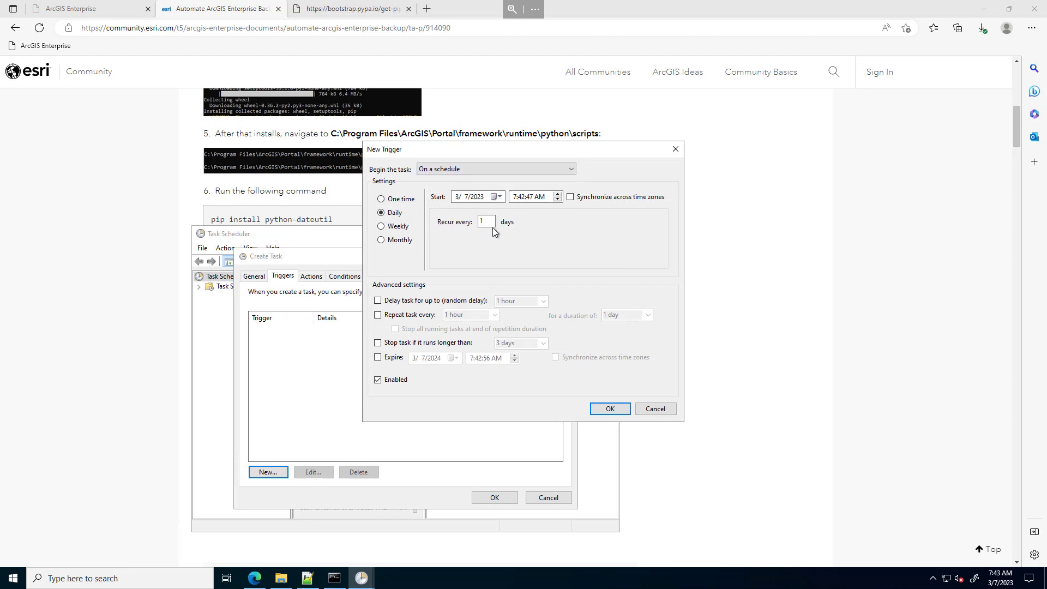
{"action": "left_click", "coordinate": [516, 197]}
{"action": "type", "text": "12:00:00"}
{"action": "left_click", "coordinate": [605, 414]}
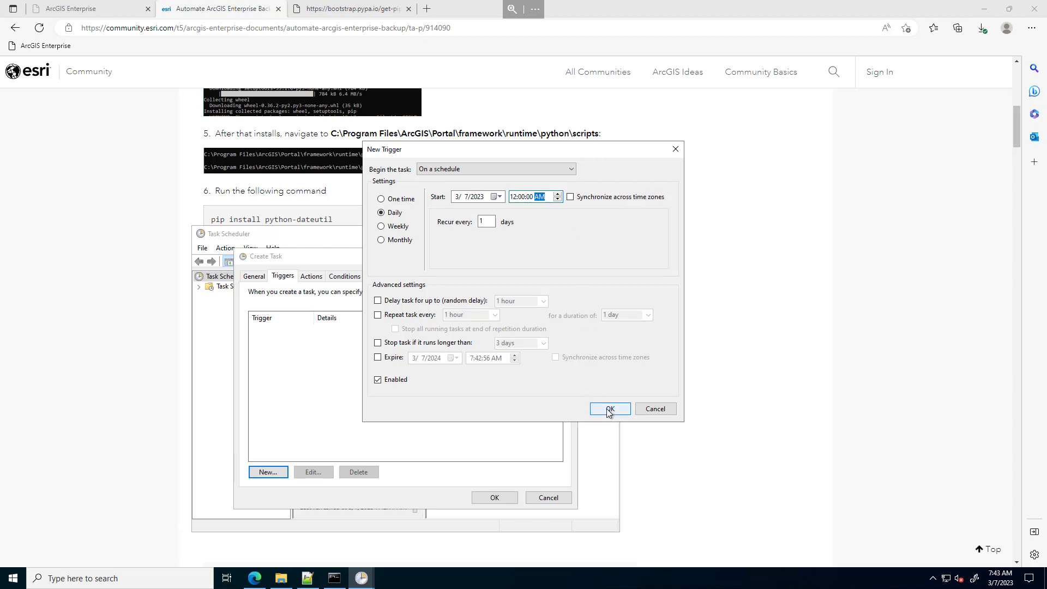
Start a new action with the Portal runtime python.exe as its program
{"action": "left_click", "coordinate": [314, 277]}
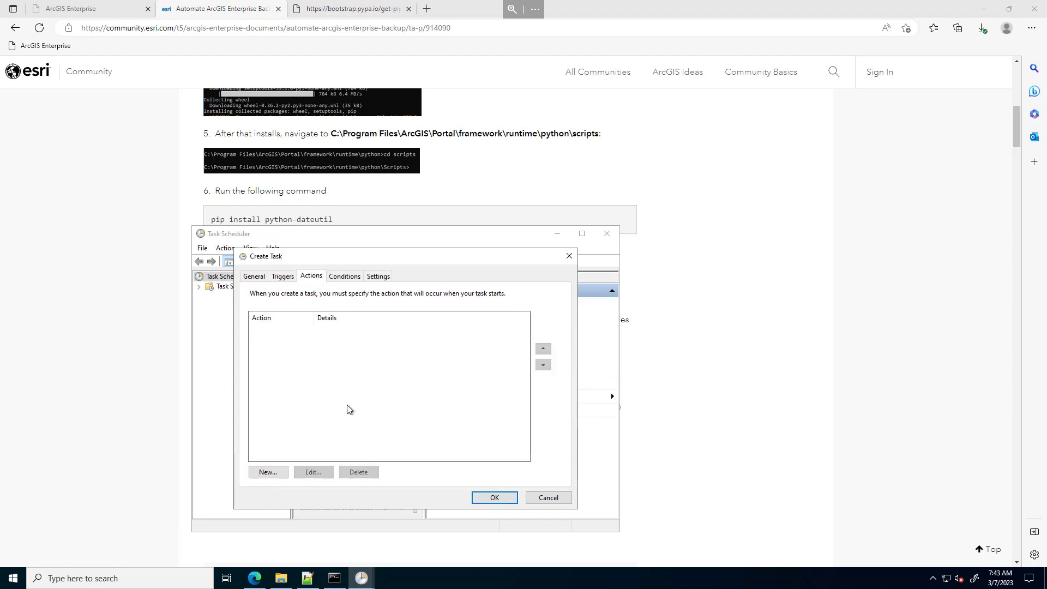
{"action": "left_click", "coordinate": [268, 472]}
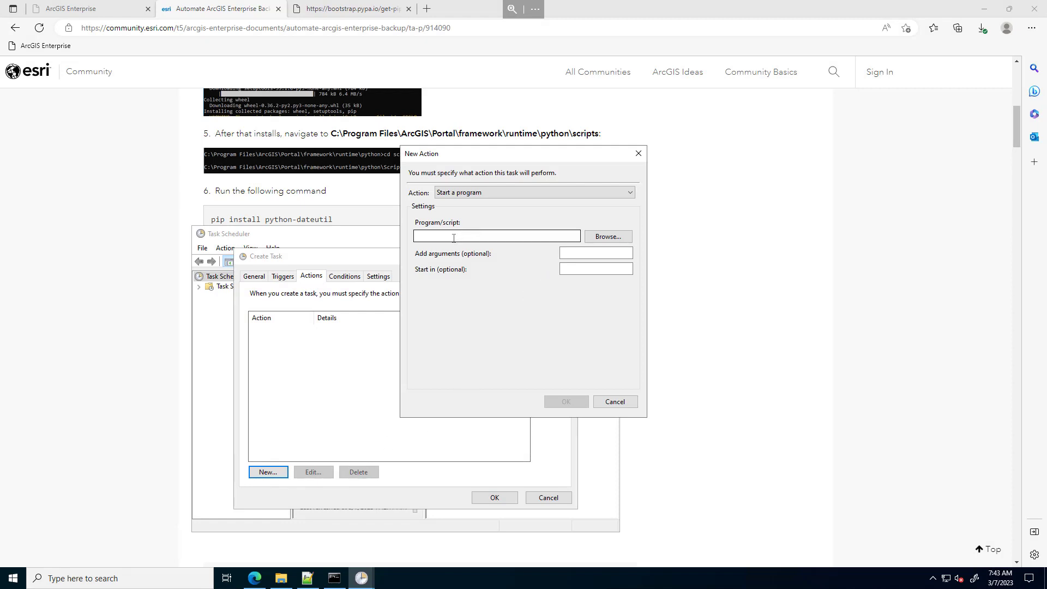
{"action": "left_click", "coordinate": [608, 237]}
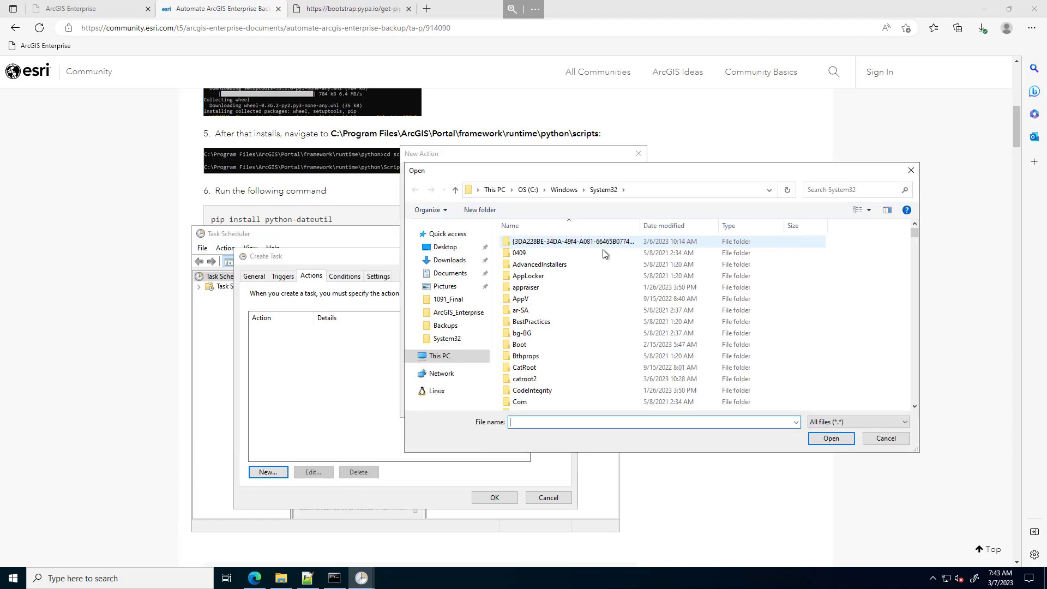
{"action": "left_click", "coordinate": [335, 583]}
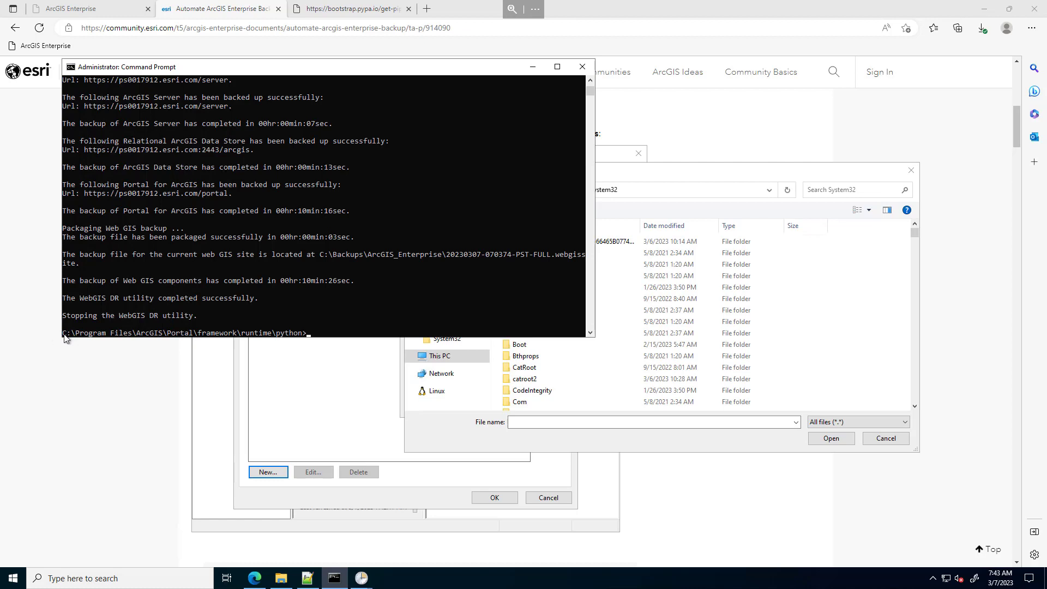
{"action": "left_click_drag", "start_coordinate": [63, 333], "coordinate": [303, 338]}
{"action": "right_click", "coordinate": [303, 338]}
{"action": "left_click", "coordinate": [676, 189]}
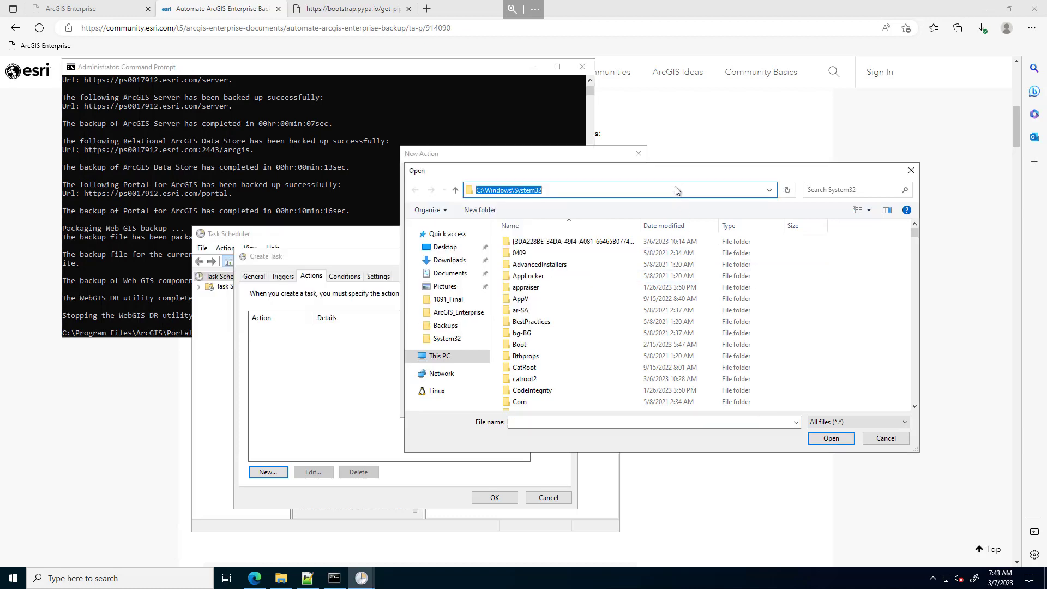
{"action": "key", "text": "ctrl+v"}
{"action": "key", "text": "Return"}
{"action": "left_click", "coordinate": [532, 311]}
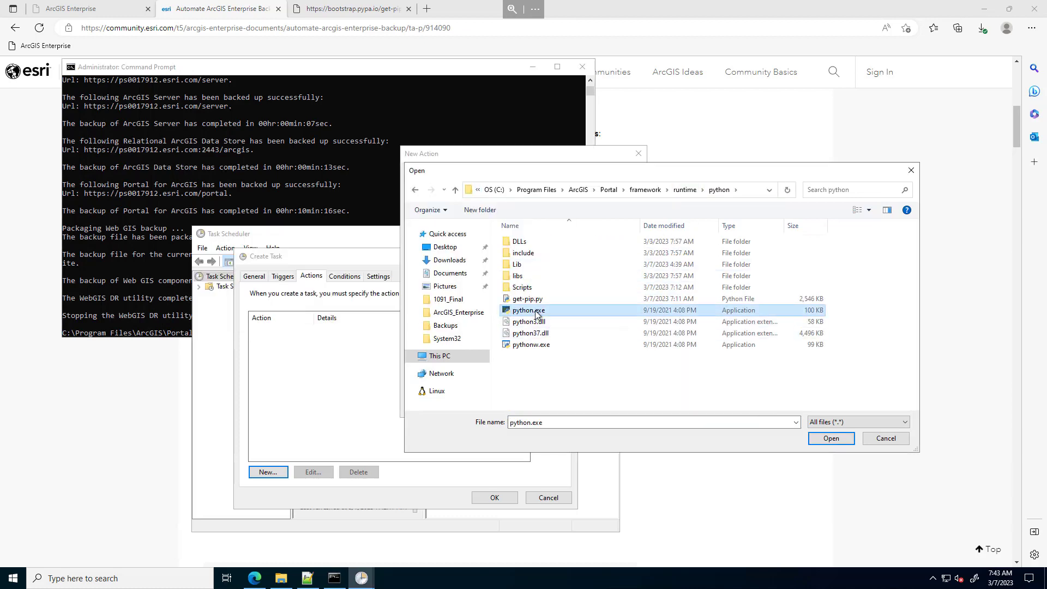
{"action": "left_click", "coordinate": [831, 438]}
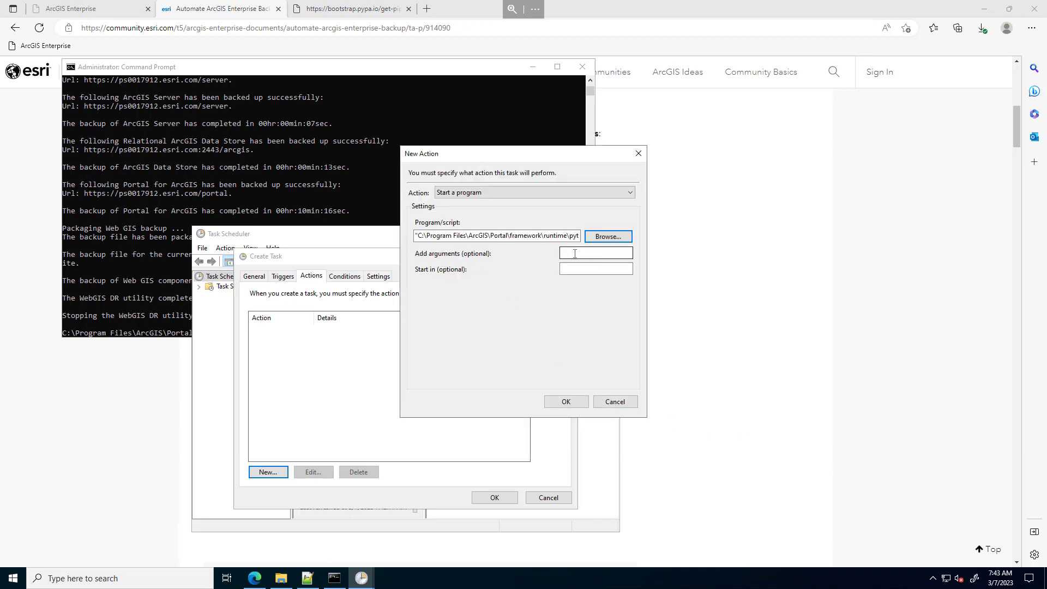
Add the WEBGISDR_Export_Full.py script path as the action's argument and confirm it
{"action": "left_click", "coordinate": [281, 578]}
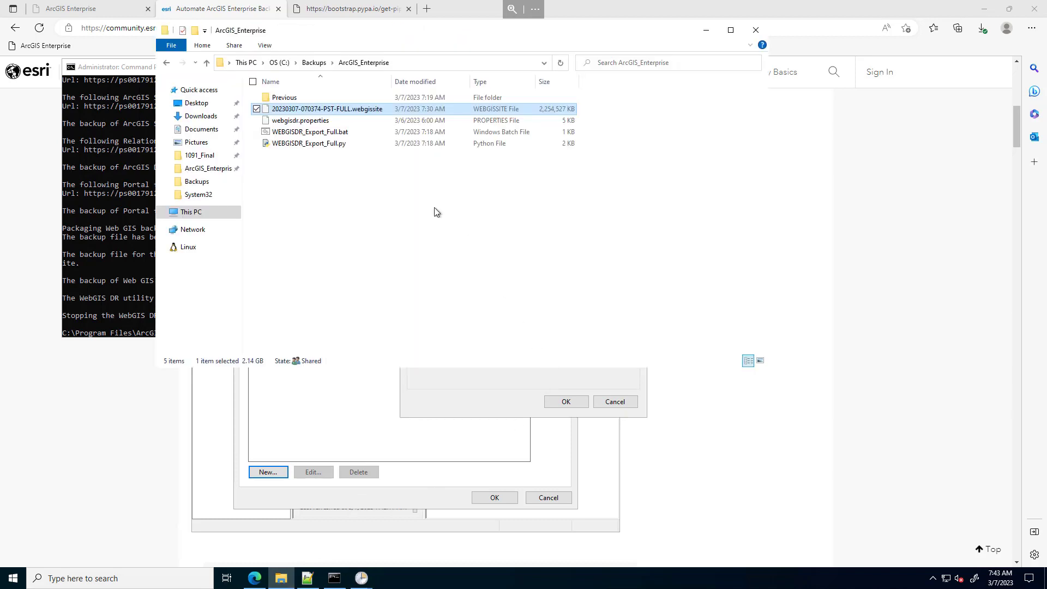
{"action": "left_click", "coordinate": [316, 143]}
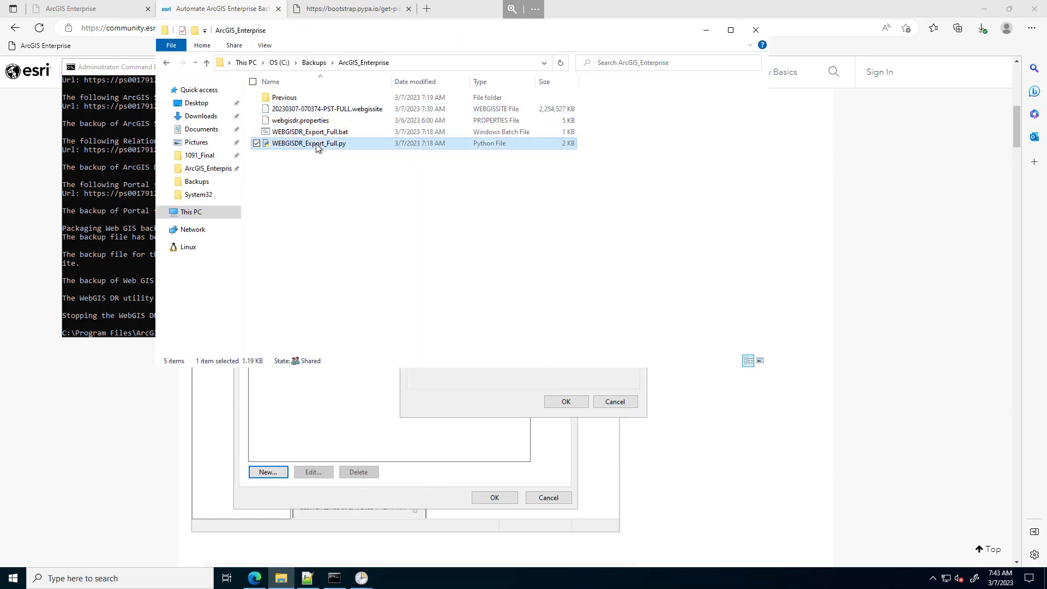
{"action": "right_click", "coordinate": [315, 142]}
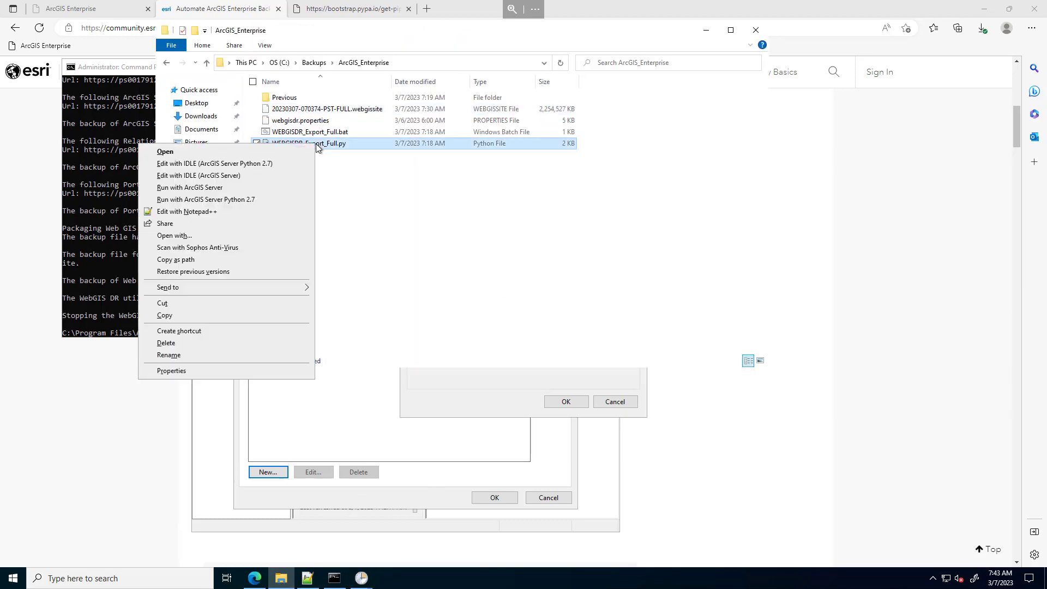
{"action": "left_click", "coordinate": [190, 259]}
{"action": "left_click", "coordinate": [490, 406]}
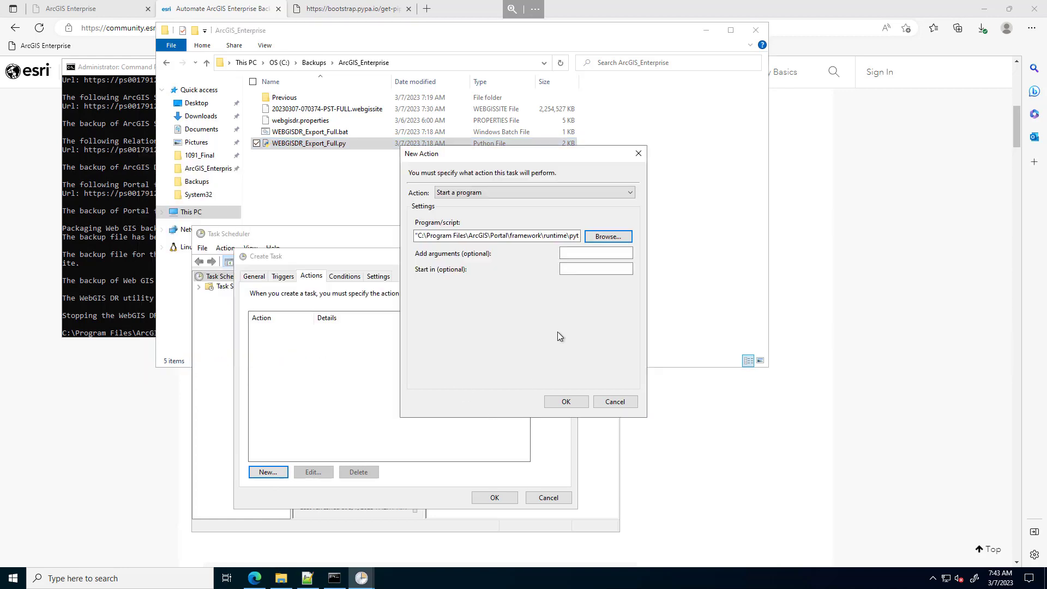
{"action": "left_click", "coordinate": [586, 257]}
{"action": "key", "text": "ctrl+v"}
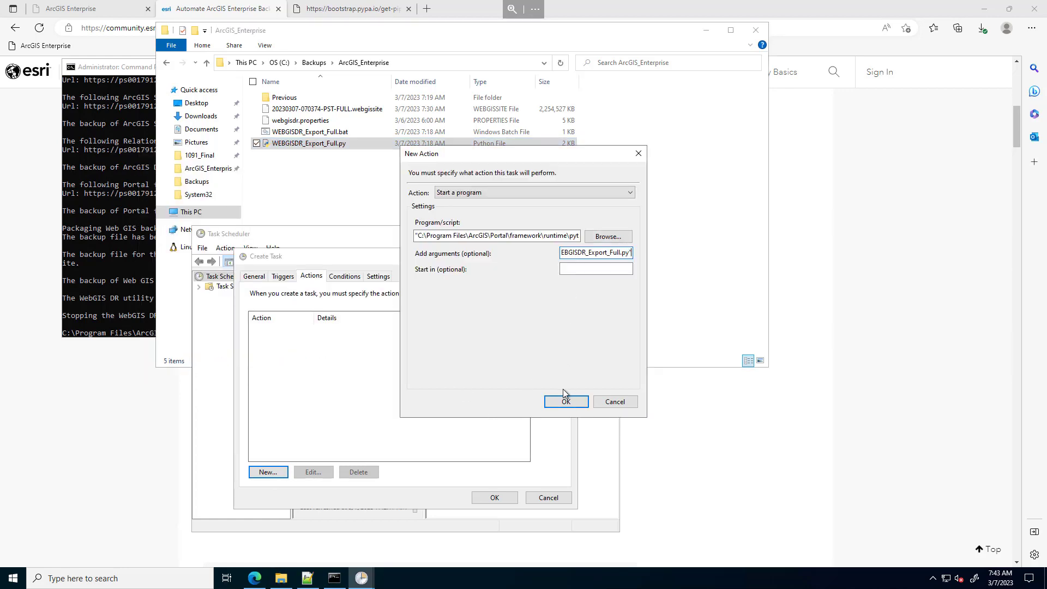
{"action": "left_click", "coordinate": [566, 402]}
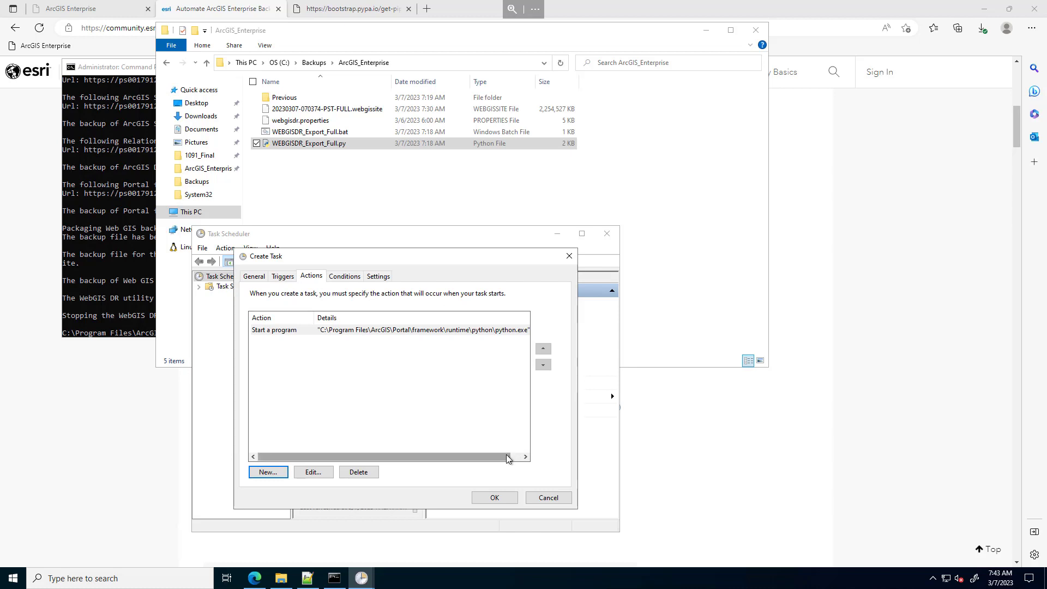
Save the task with the account password after a retry, then maximize and widen the Name column
{"action": "left_click", "coordinate": [488, 503]}
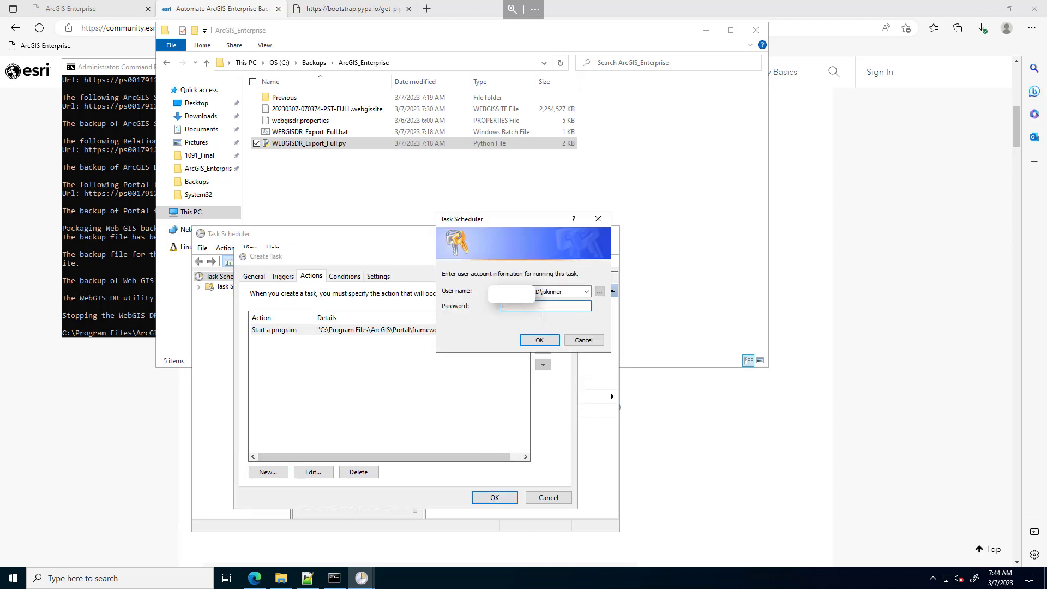
{"action": "type", "text": "**************"}
{"action": "type", "text": "•••••"}
{"action": "key", "text": "Return"}
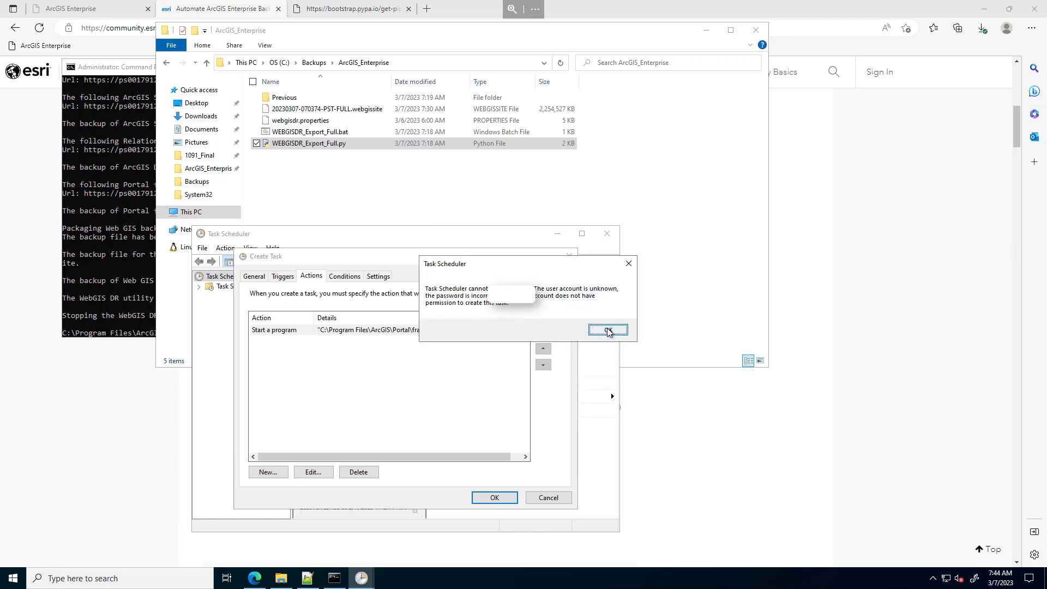
{"action": "left_click", "coordinate": [607, 329]}
{"action": "left_click", "coordinate": [494, 498]}
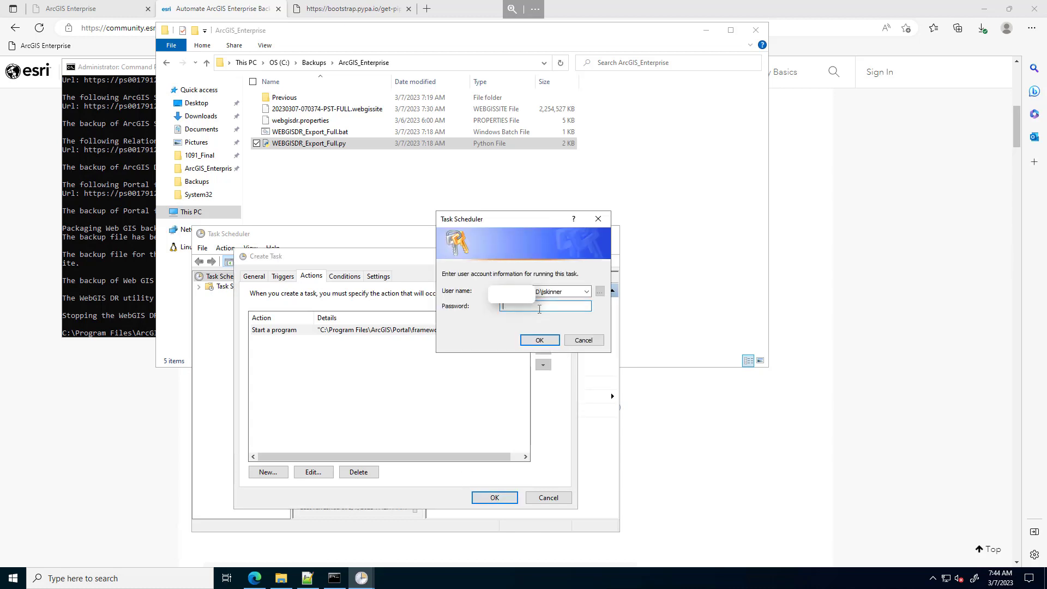
{"action": "type", "text": "•••••••••••••••••••••••"}
{"action": "left_click", "coordinate": [538, 340]}
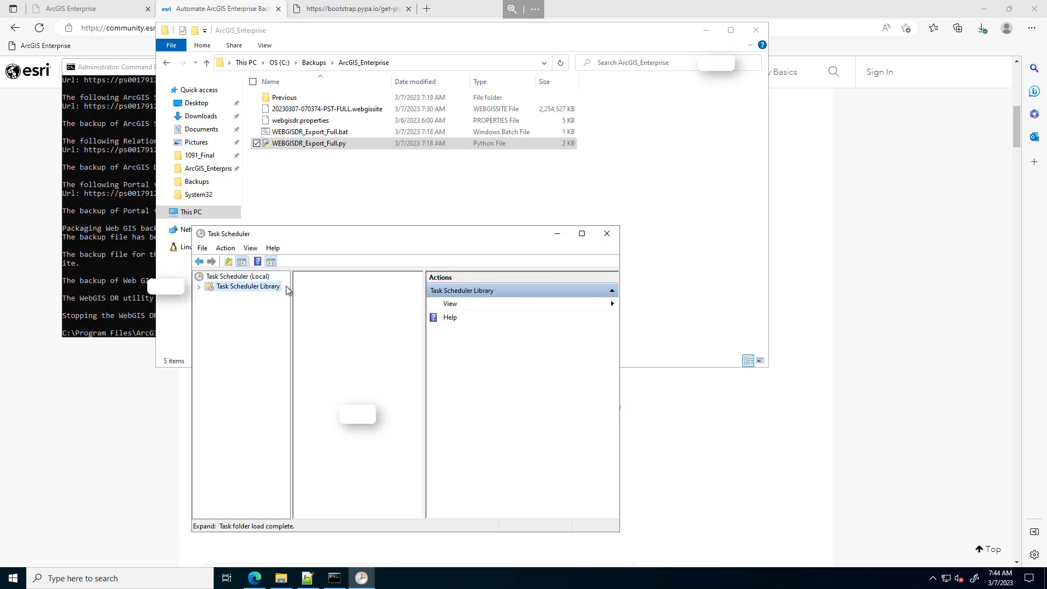
{"action": "left_click", "coordinate": [582, 233]}
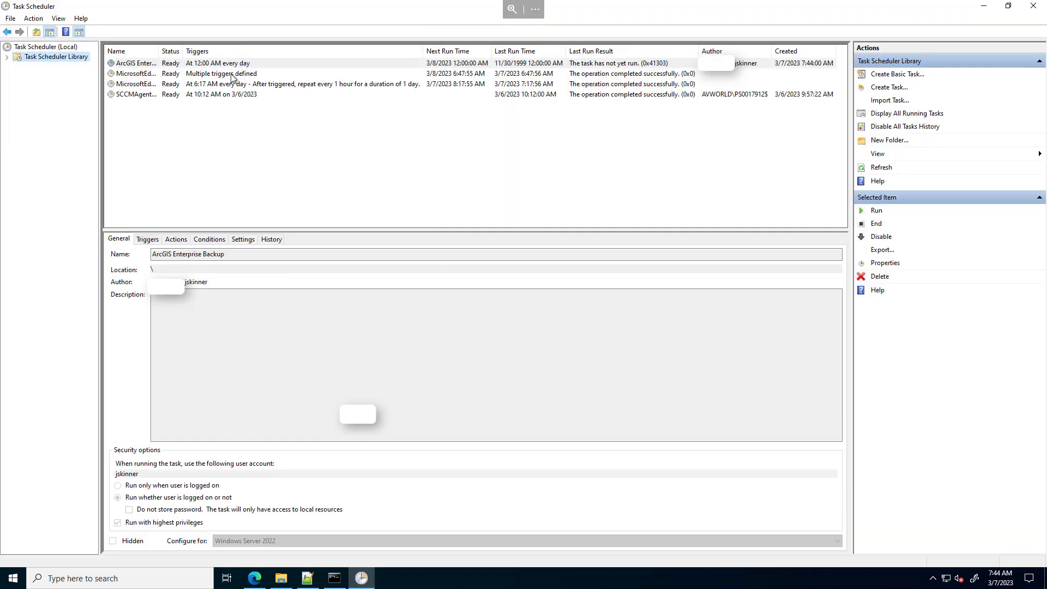
{"action": "double_click", "coordinate": [160, 51]}
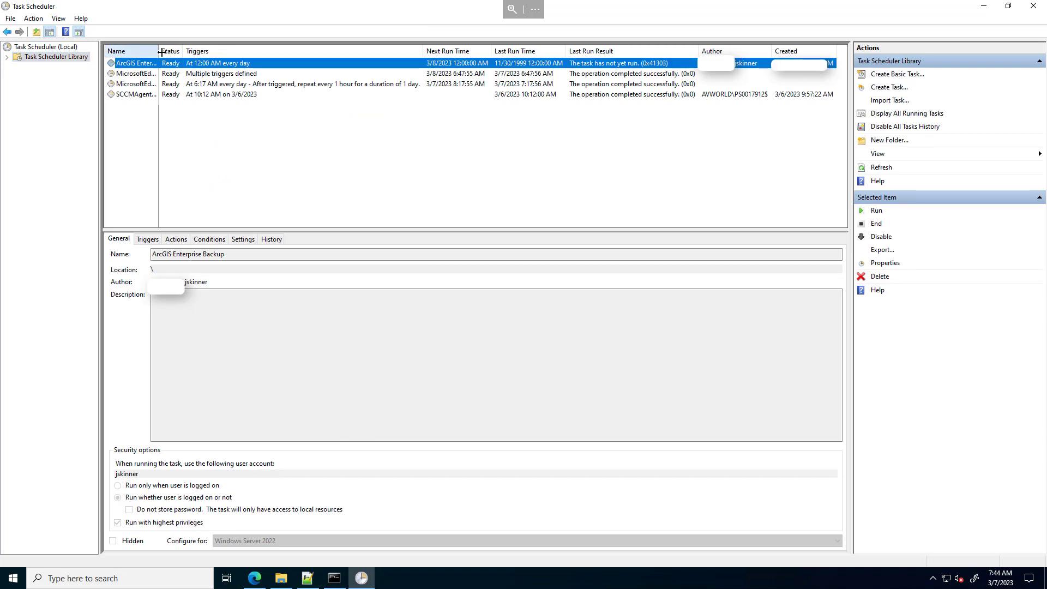